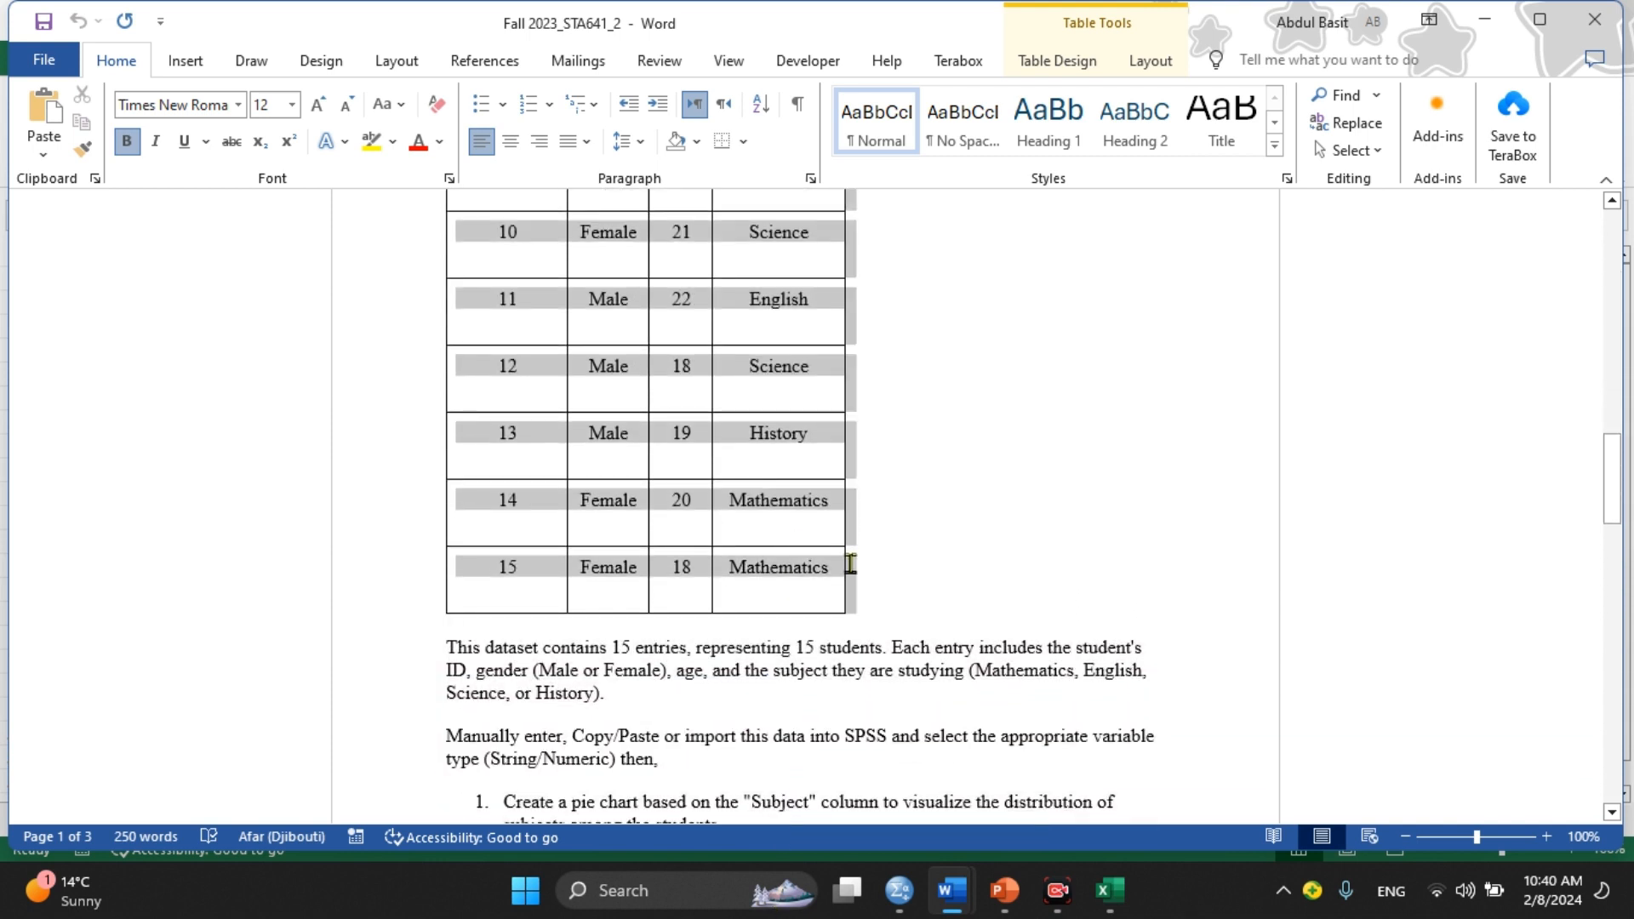
Switch to the blank Excel workbook, paste the copied student table at cell A1 and auto-fit the widths of its columns.
{"action": "left_click", "coordinate": [1102, 887]}
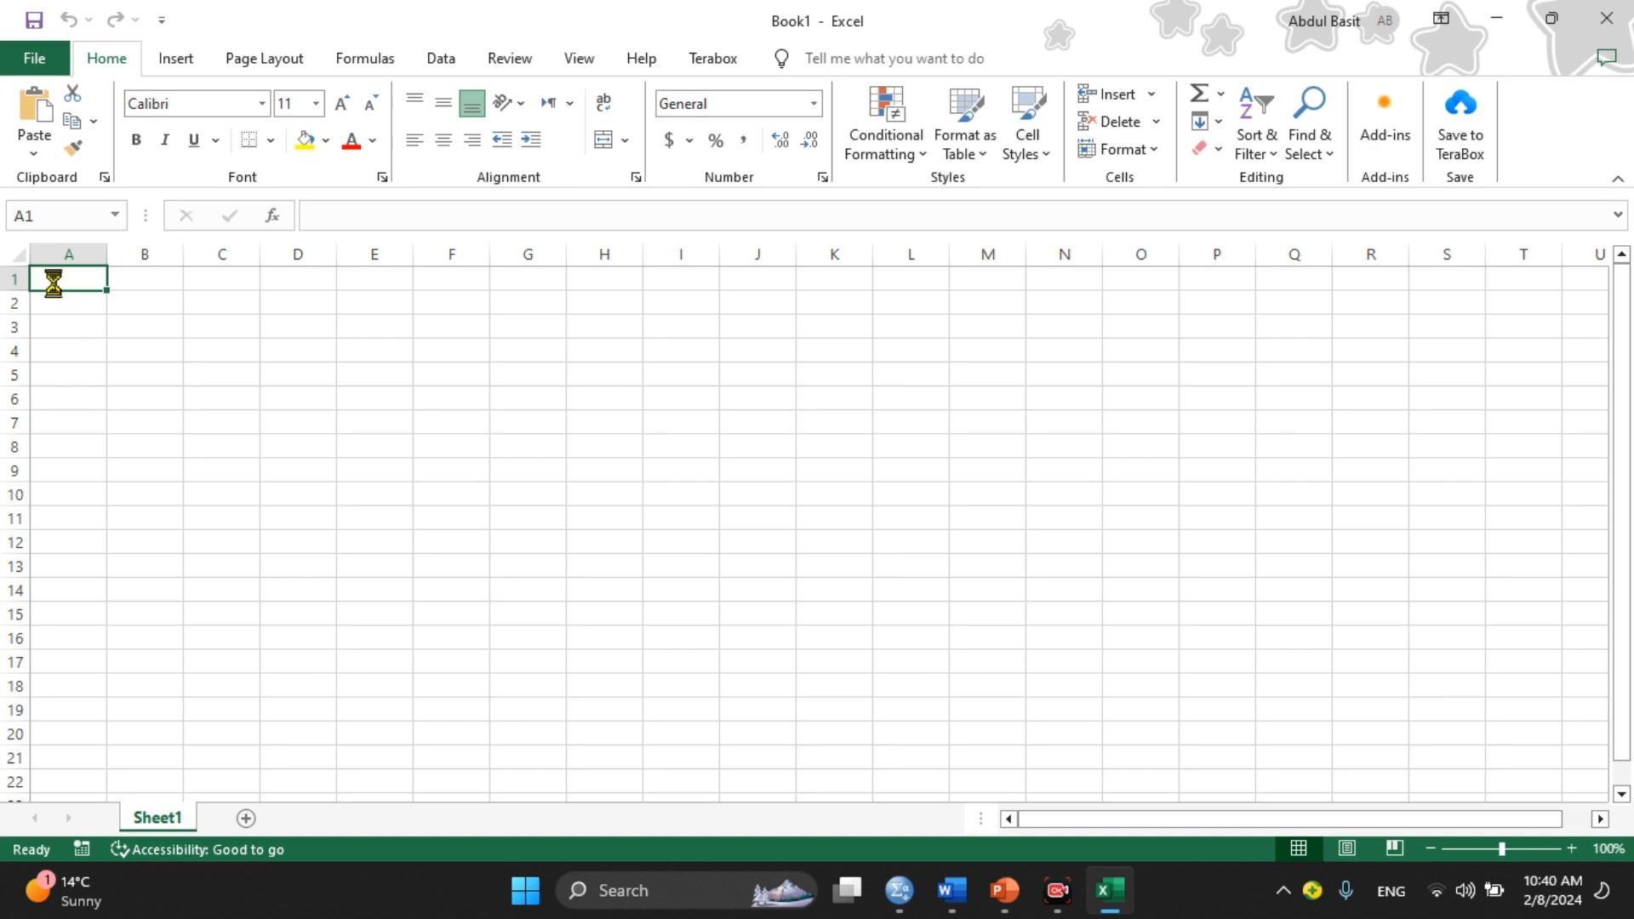
{"action": "key", "text": "ctrl+v"}
{"action": "double_click", "coordinate": [104, 260]}
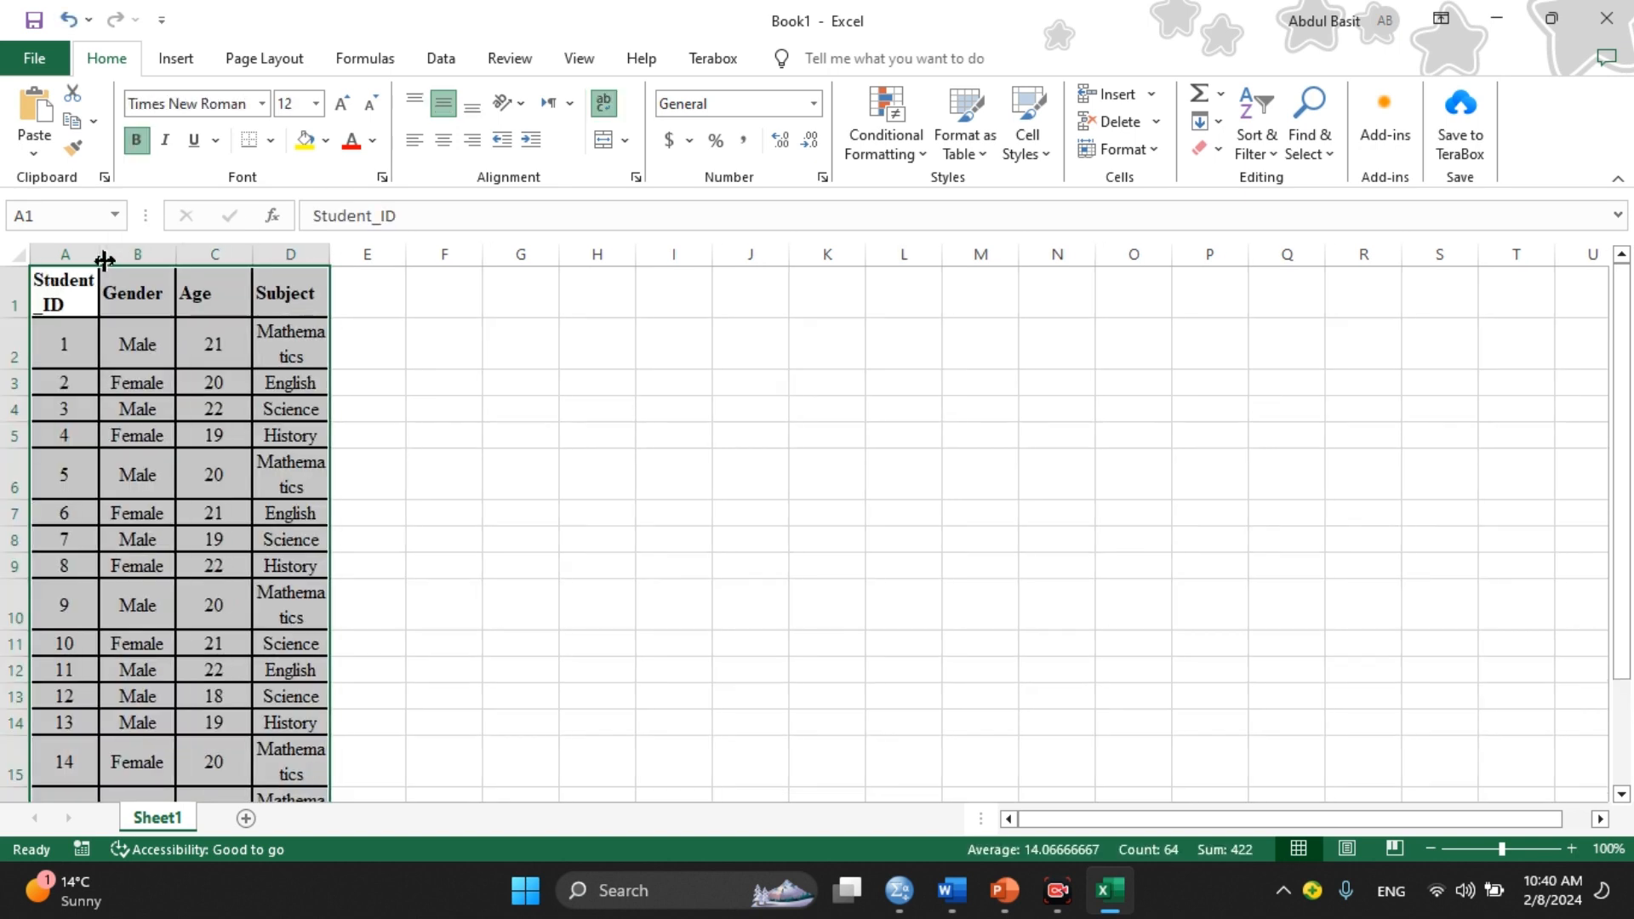
{"action": "double_click", "coordinate": [175, 254]}
{"action": "double_click", "coordinate": [239, 259]}
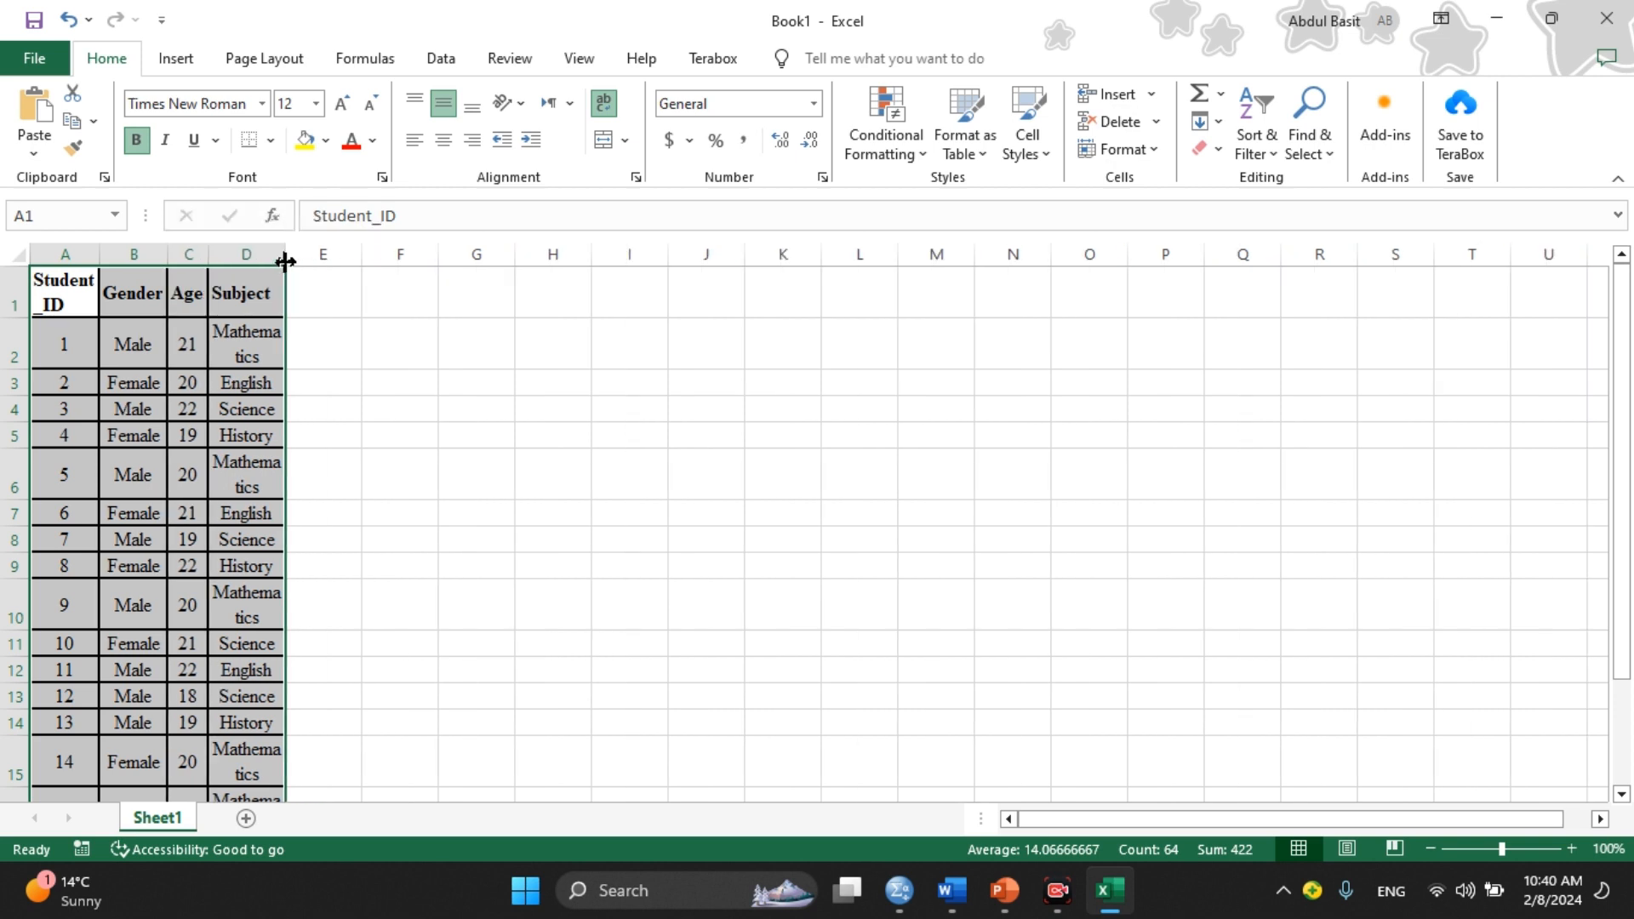
{"action": "left_click", "coordinate": [783, 436]}
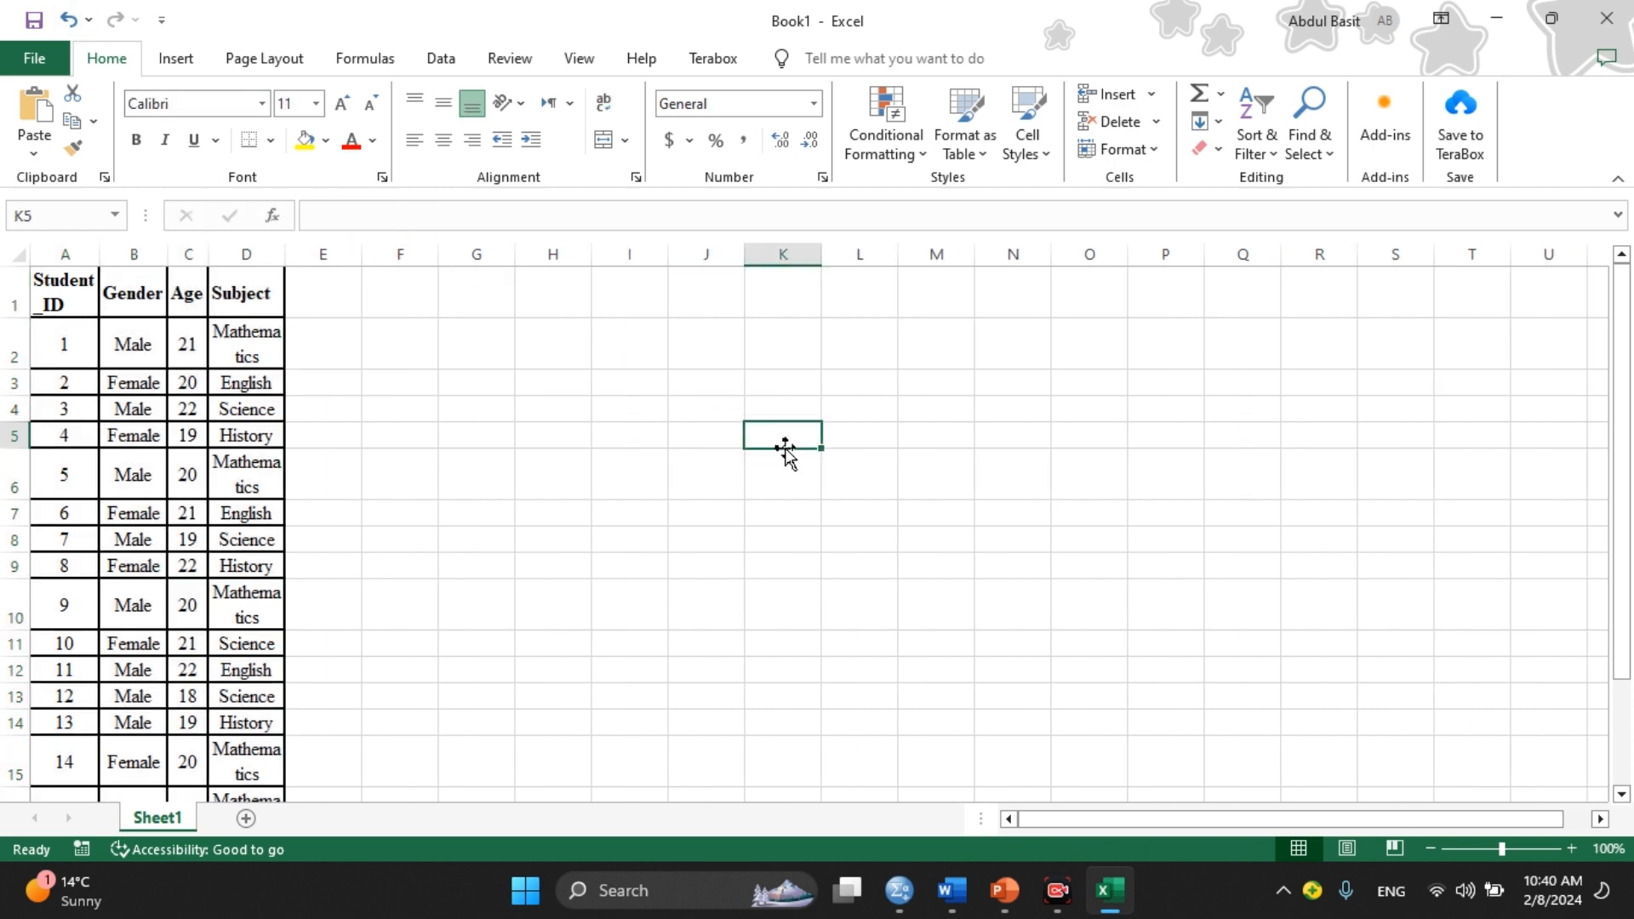
Save the workbook as graphs in the IBM SPSS folder under Downloads.
{"action": "left_click", "coordinate": [1167, 834]}
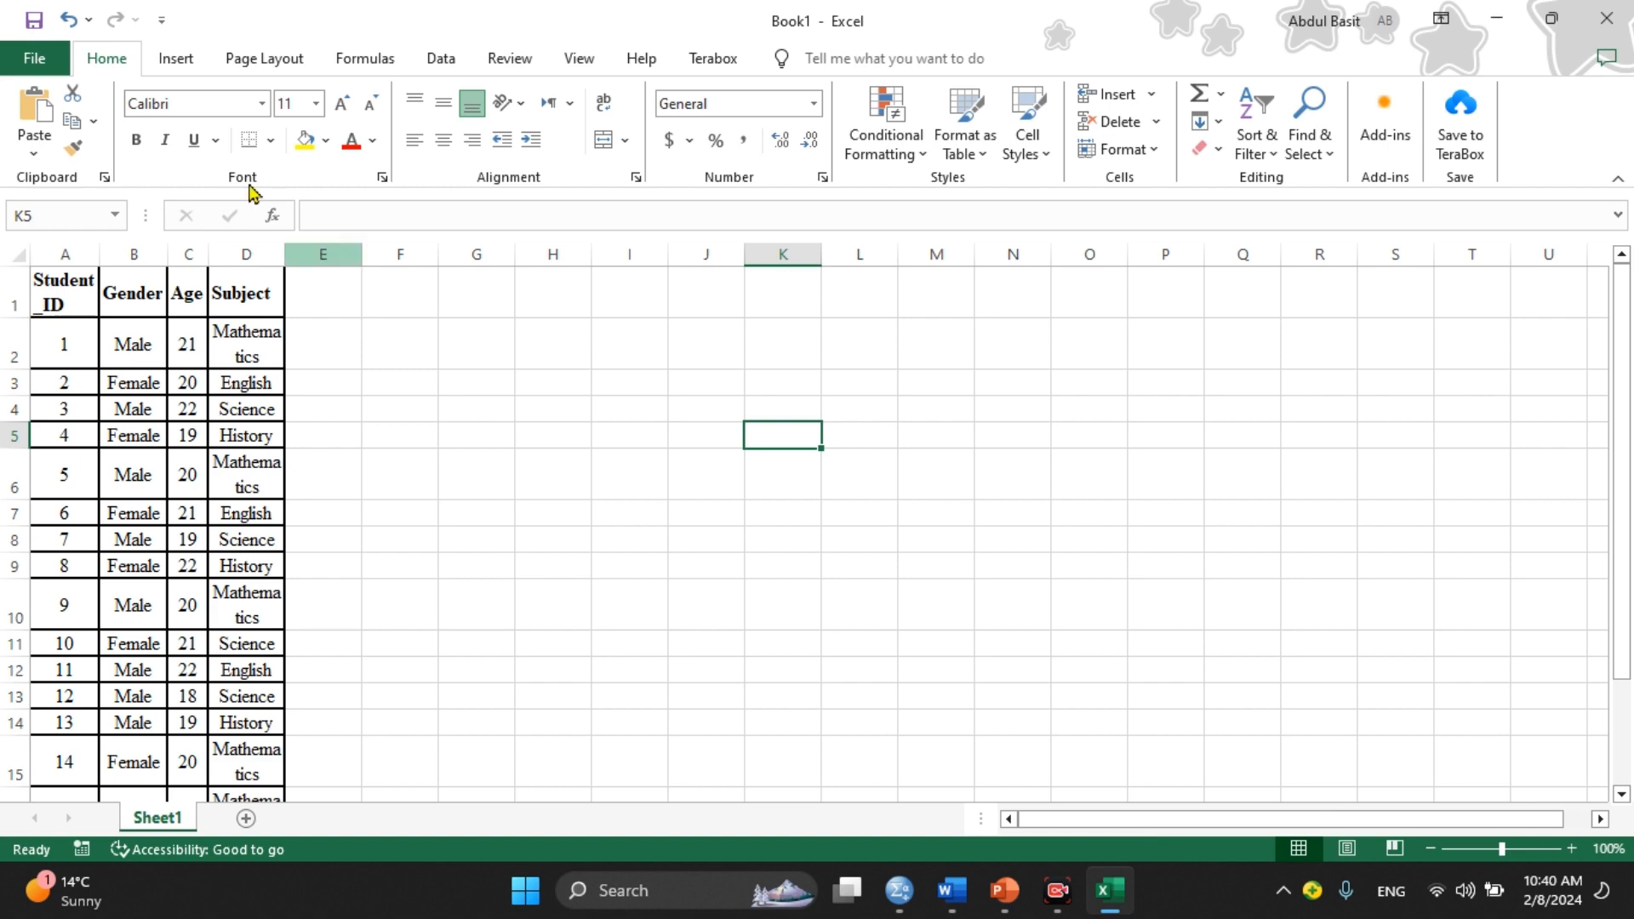
{"action": "left_click", "coordinate": [60, 68]}
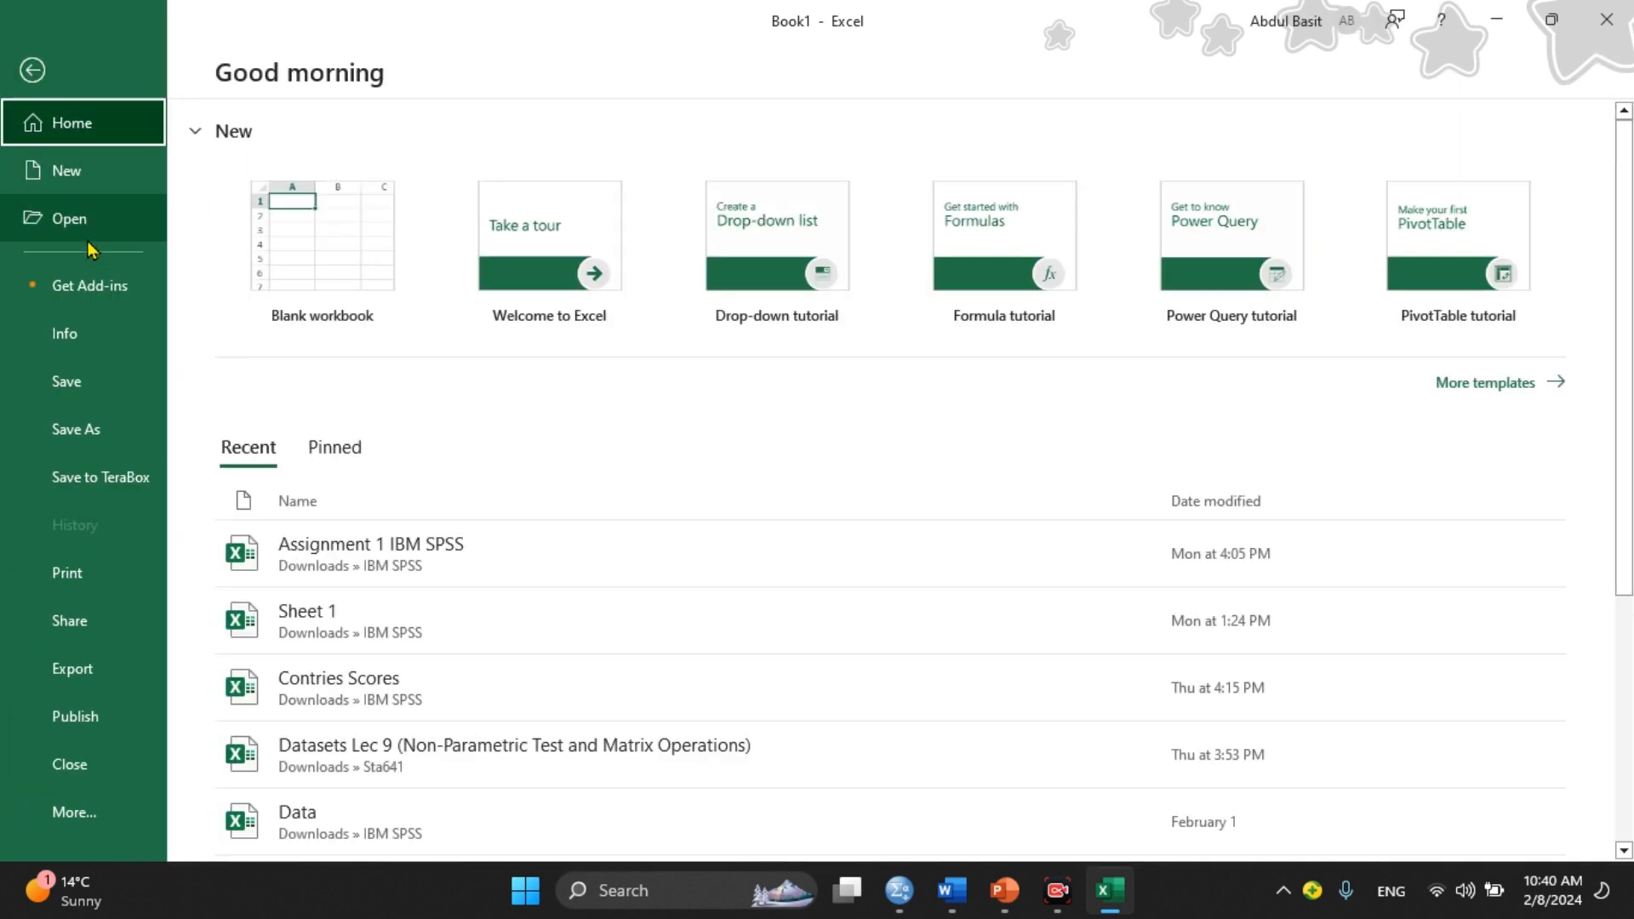
{"action": "left_click", "coordinate": [94, 421]}
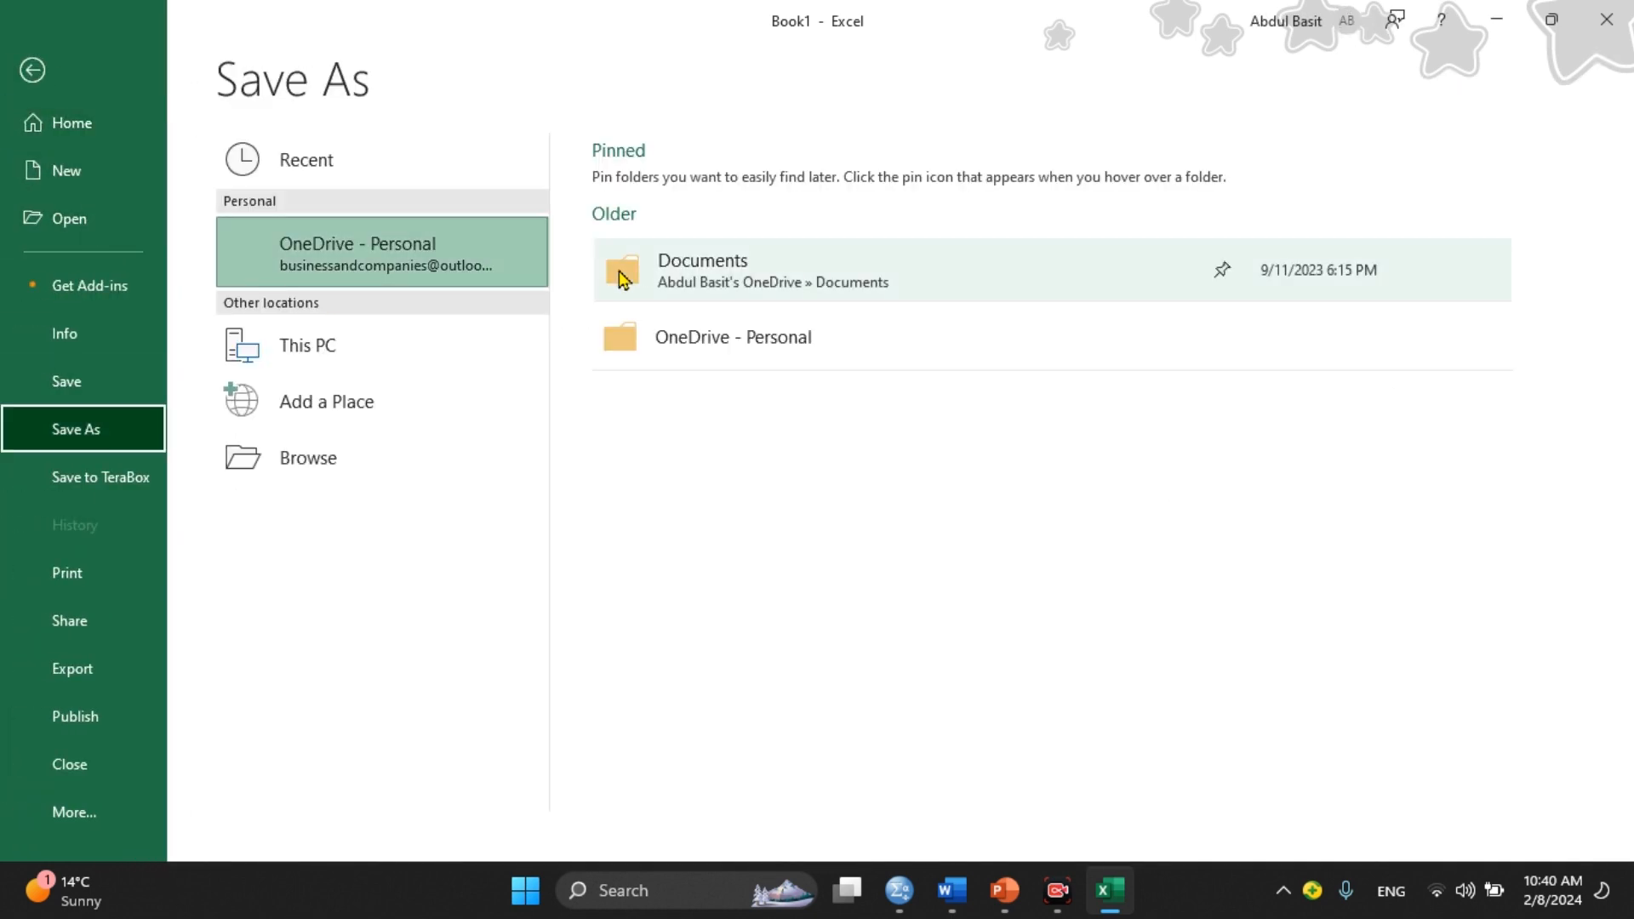
{"action": "left_click", "coordinate": [383, 363]}
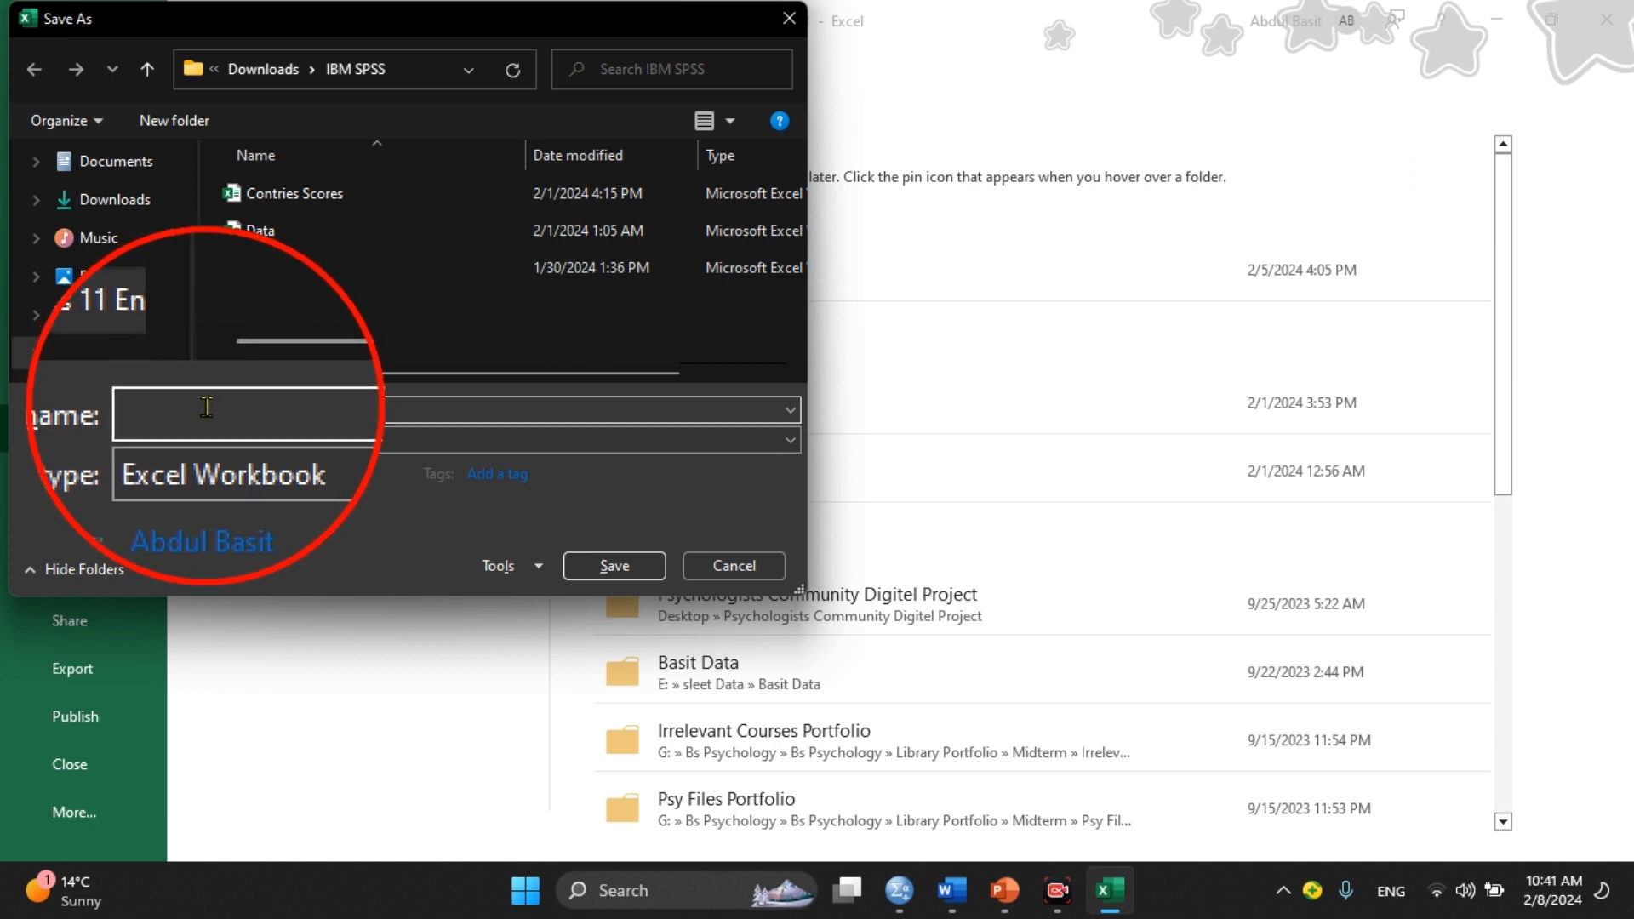
{"action": "type", "text": "graphs"}
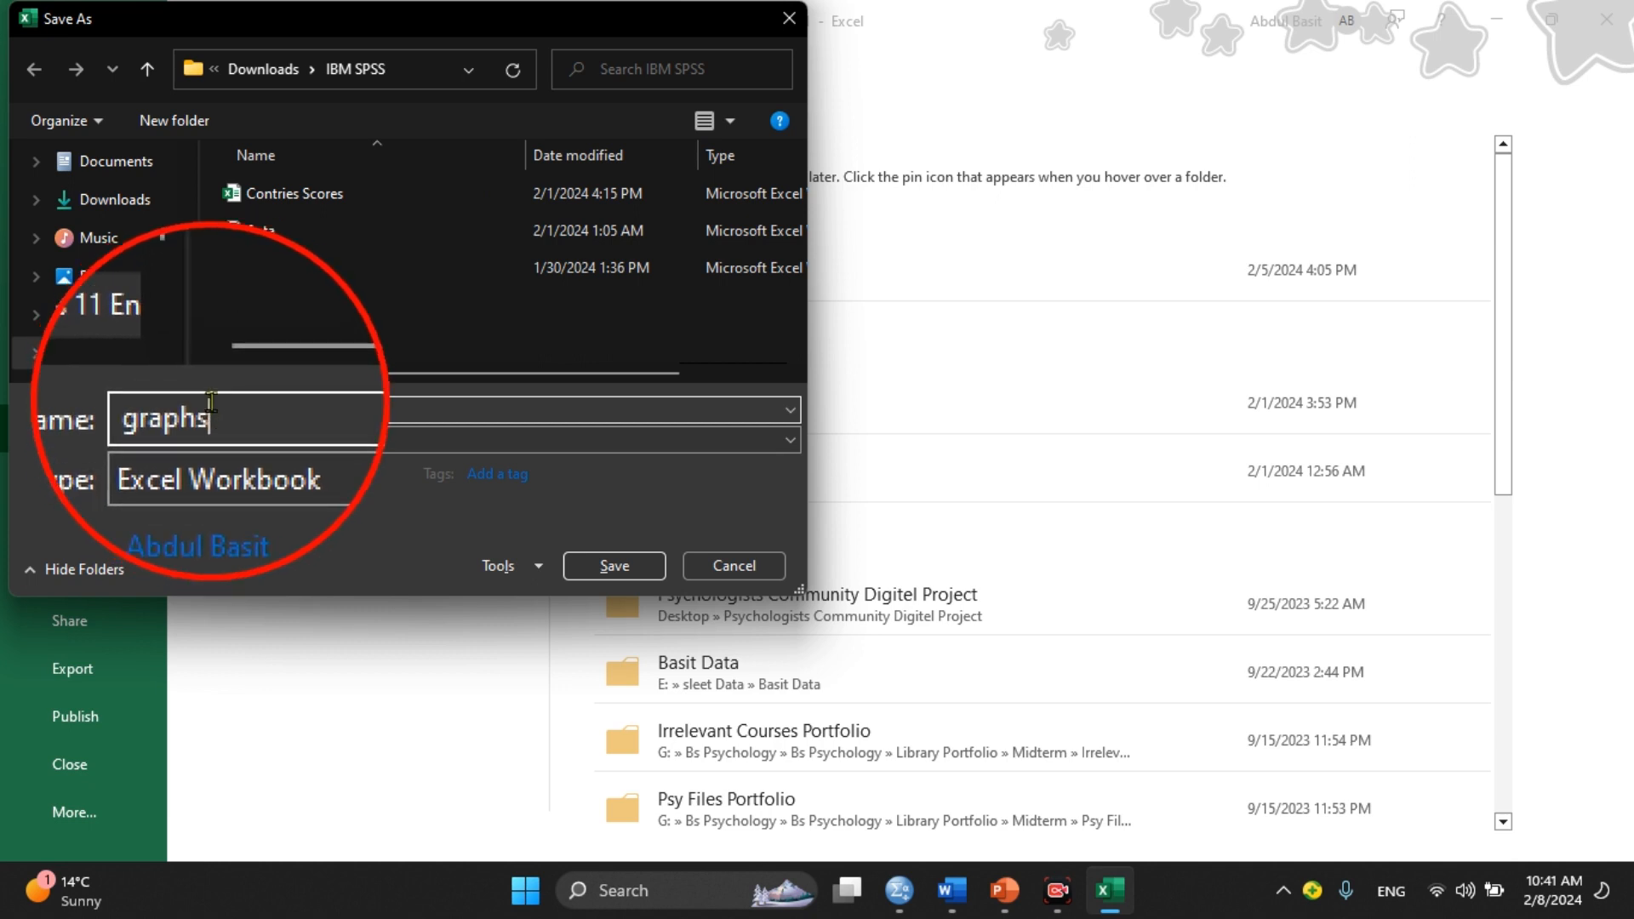
{"action": "left_click", "coordinate": [611, 565]}
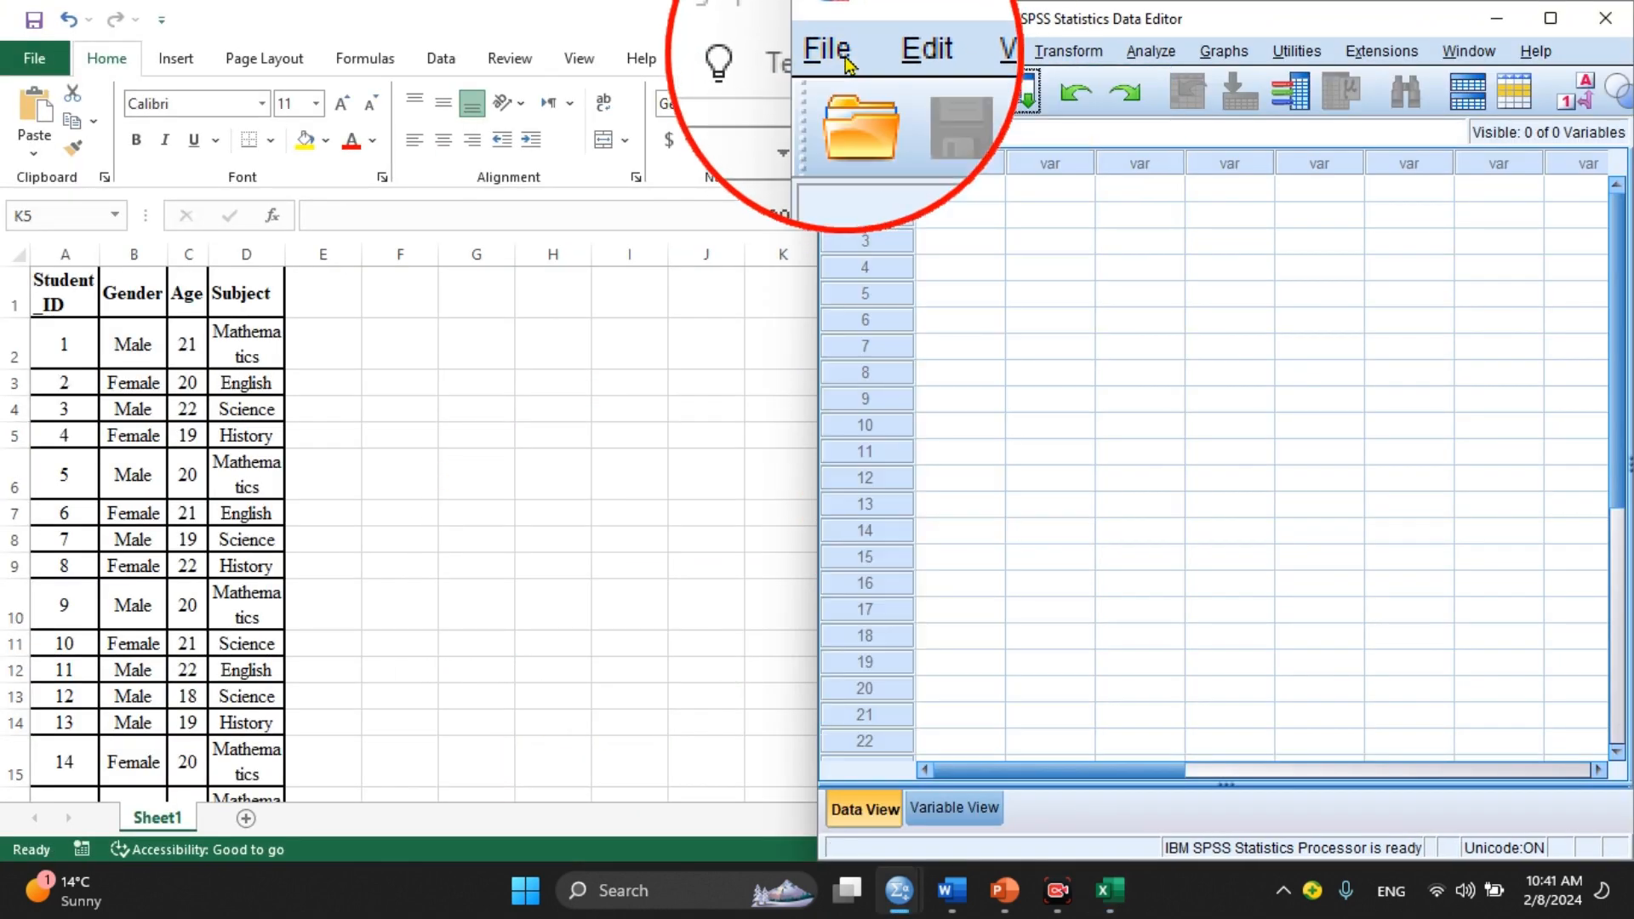
In SPSS Statistics, open the Excel file graphs.xlsx, reading Sheet1 with variable names taken from the first row of data.
{"action": "left_click", "coordinate": [842, 58]}
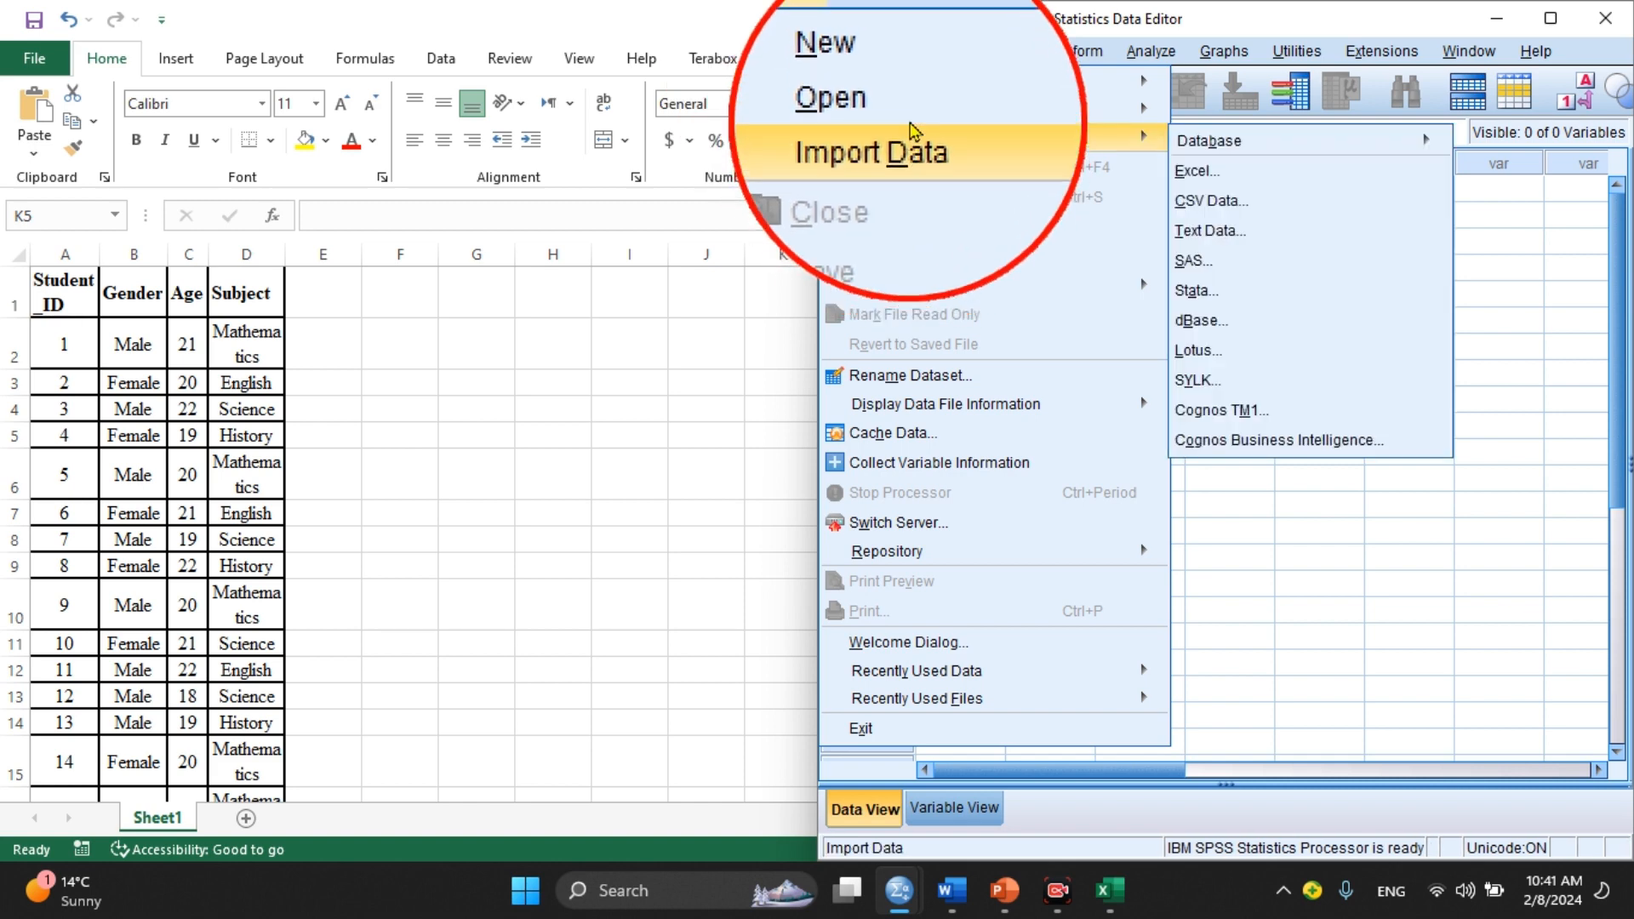
{"action": "mouse_move", "coordinate": [940, 111]}
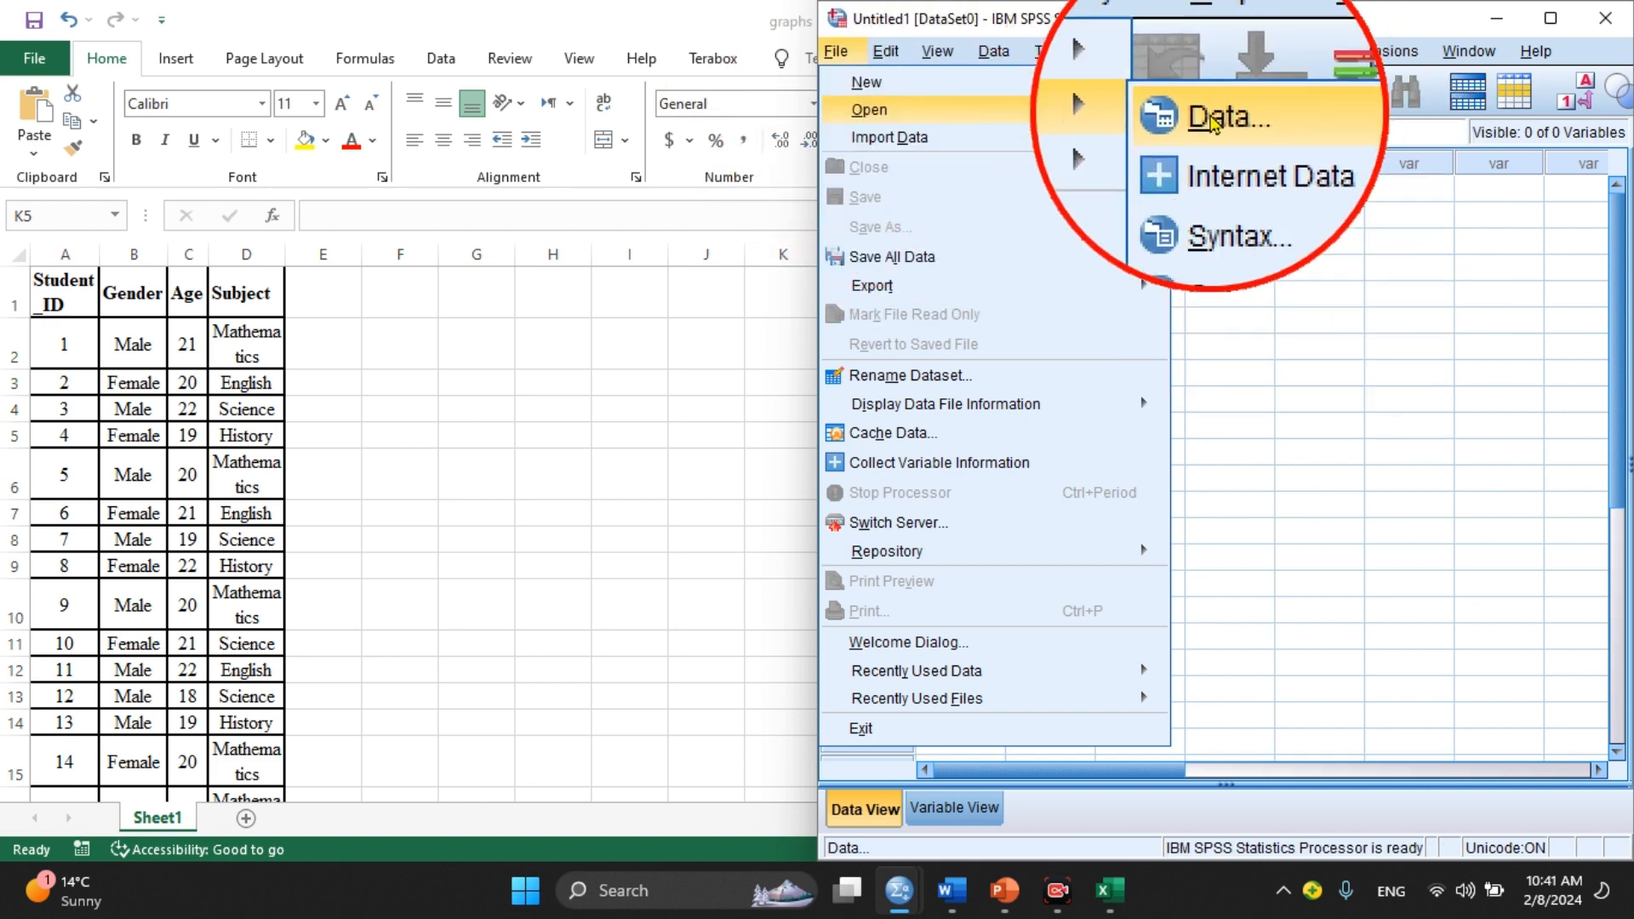
{"action": "left_click", "coordinate": [1213, 123]}
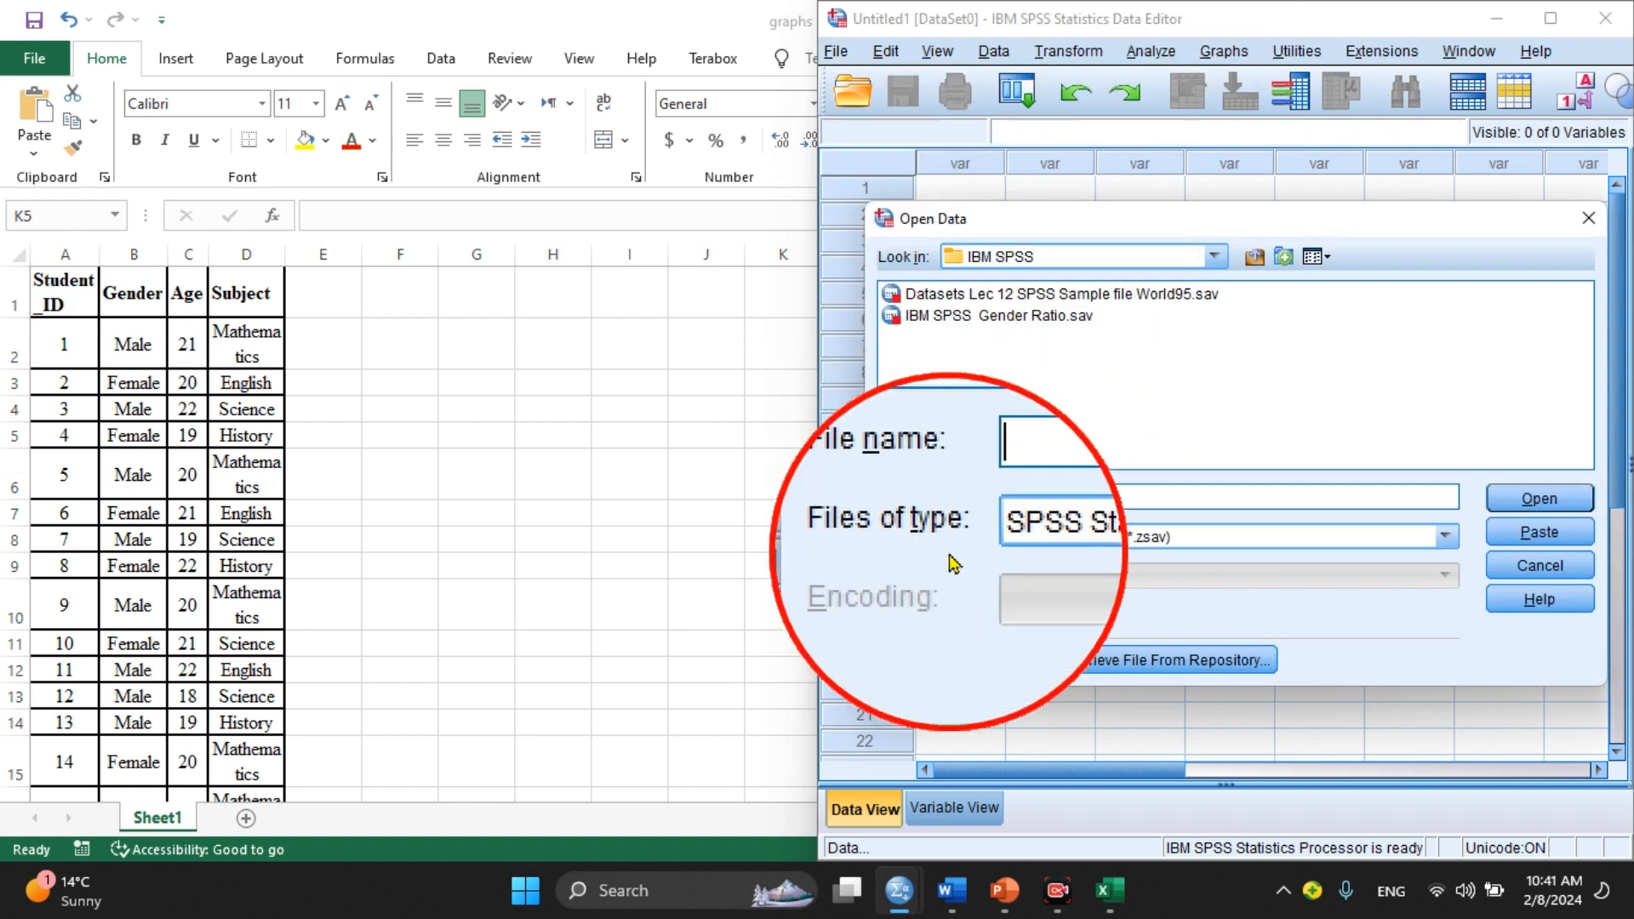
{"action": "left_click", "coordinate": [1111, 562]}
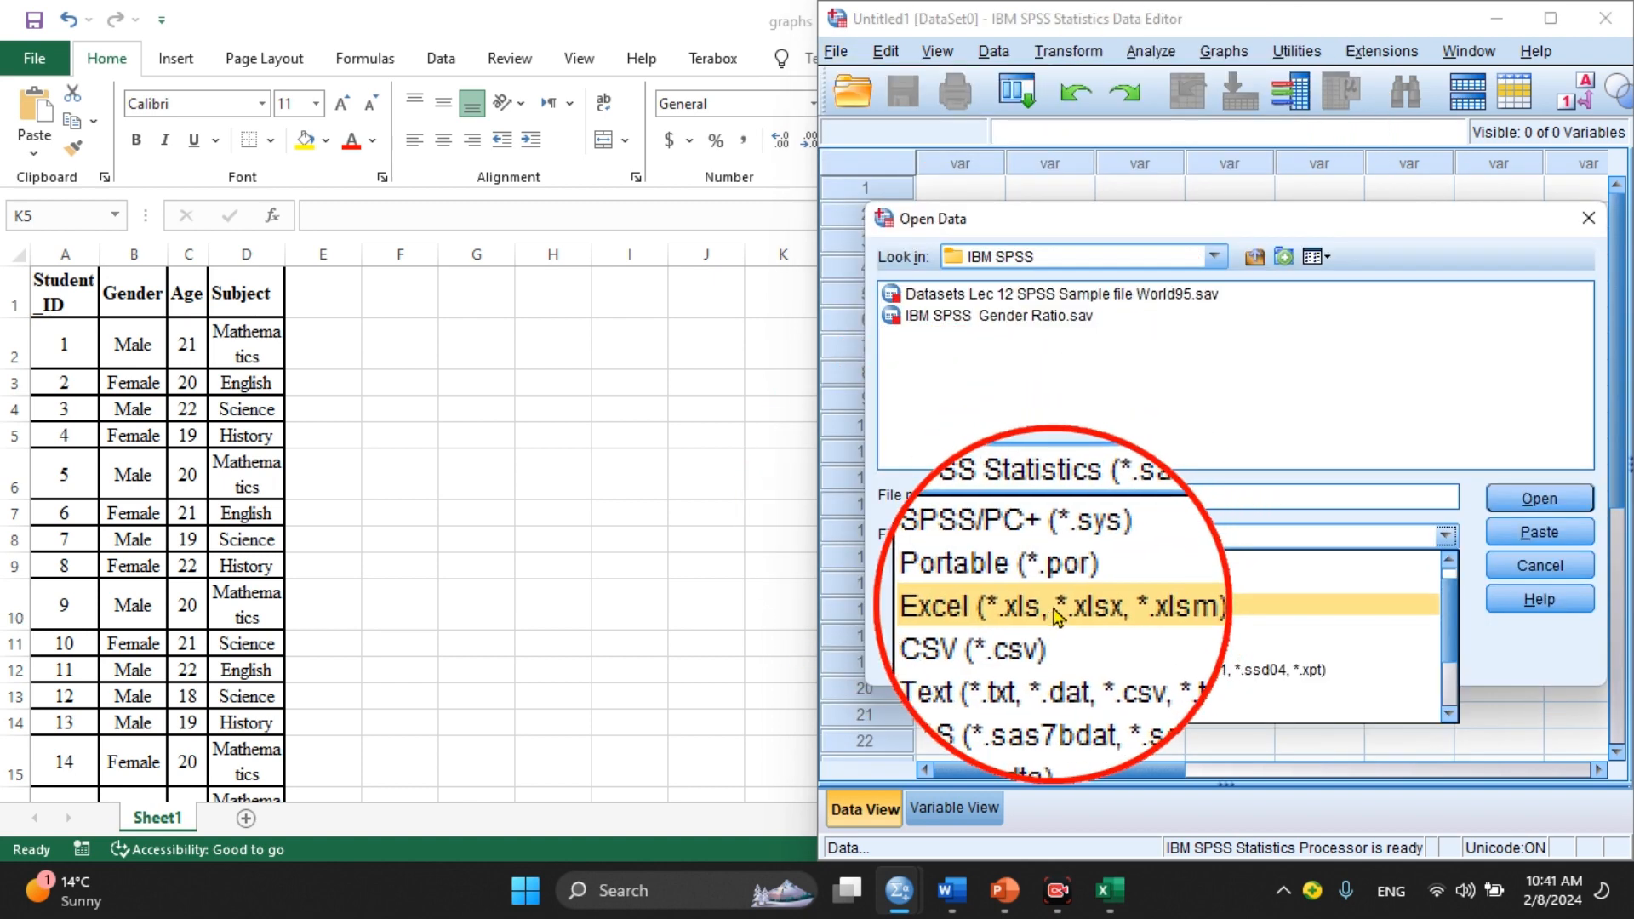
{"action": "left_click", "coordinate": [1057, 613]}
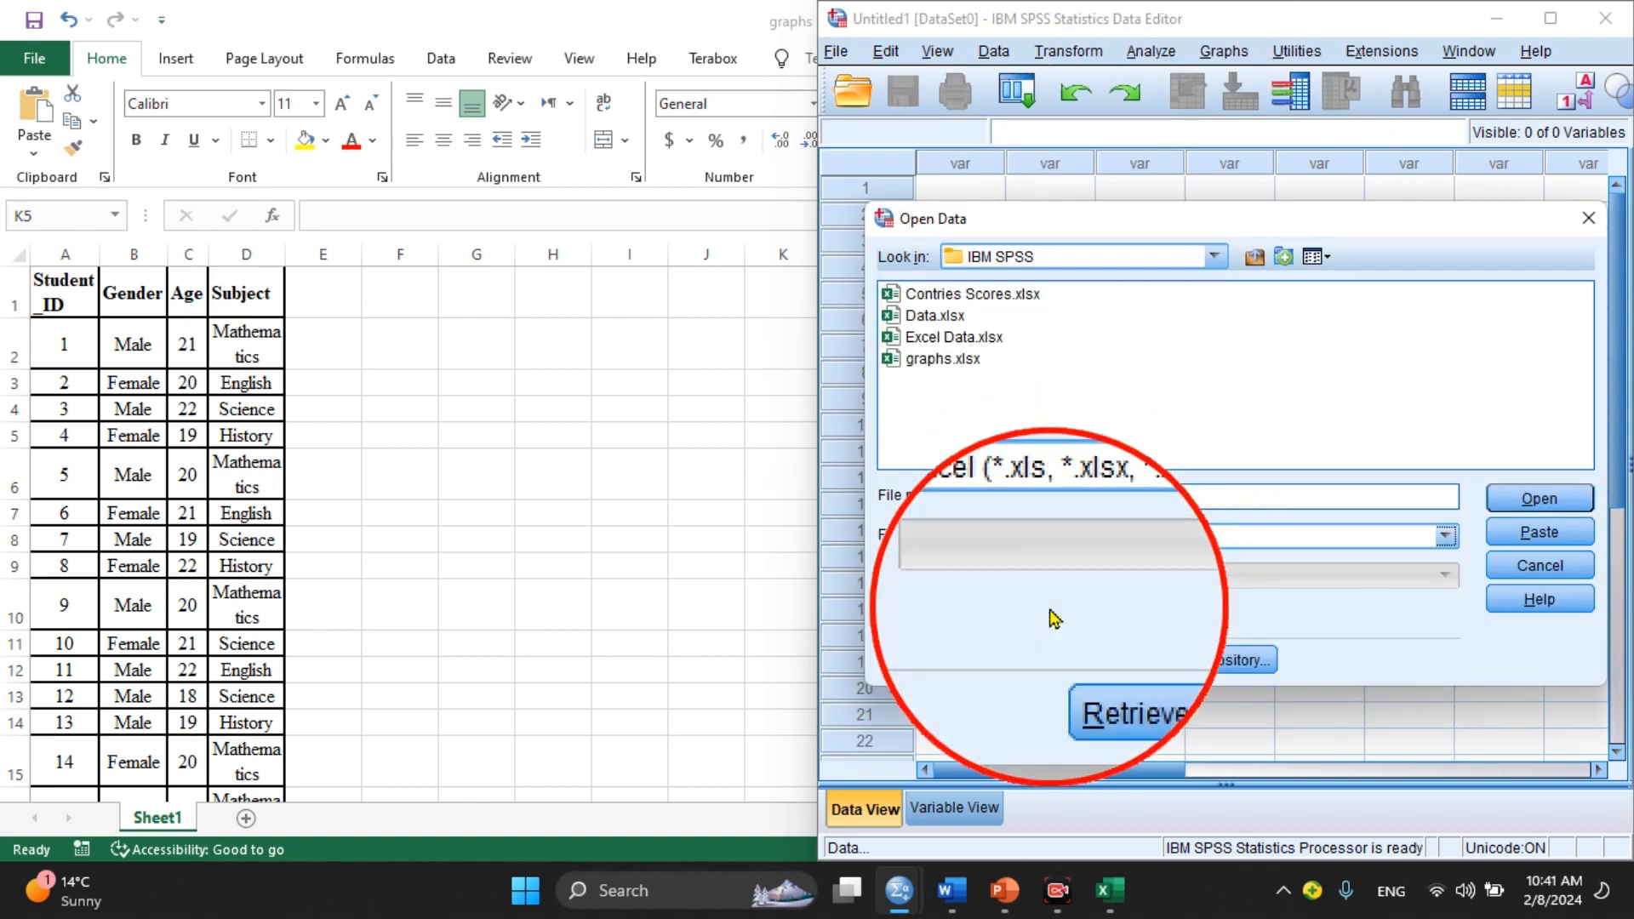
{"action": "left_click", "coordinate": [936, 364]}
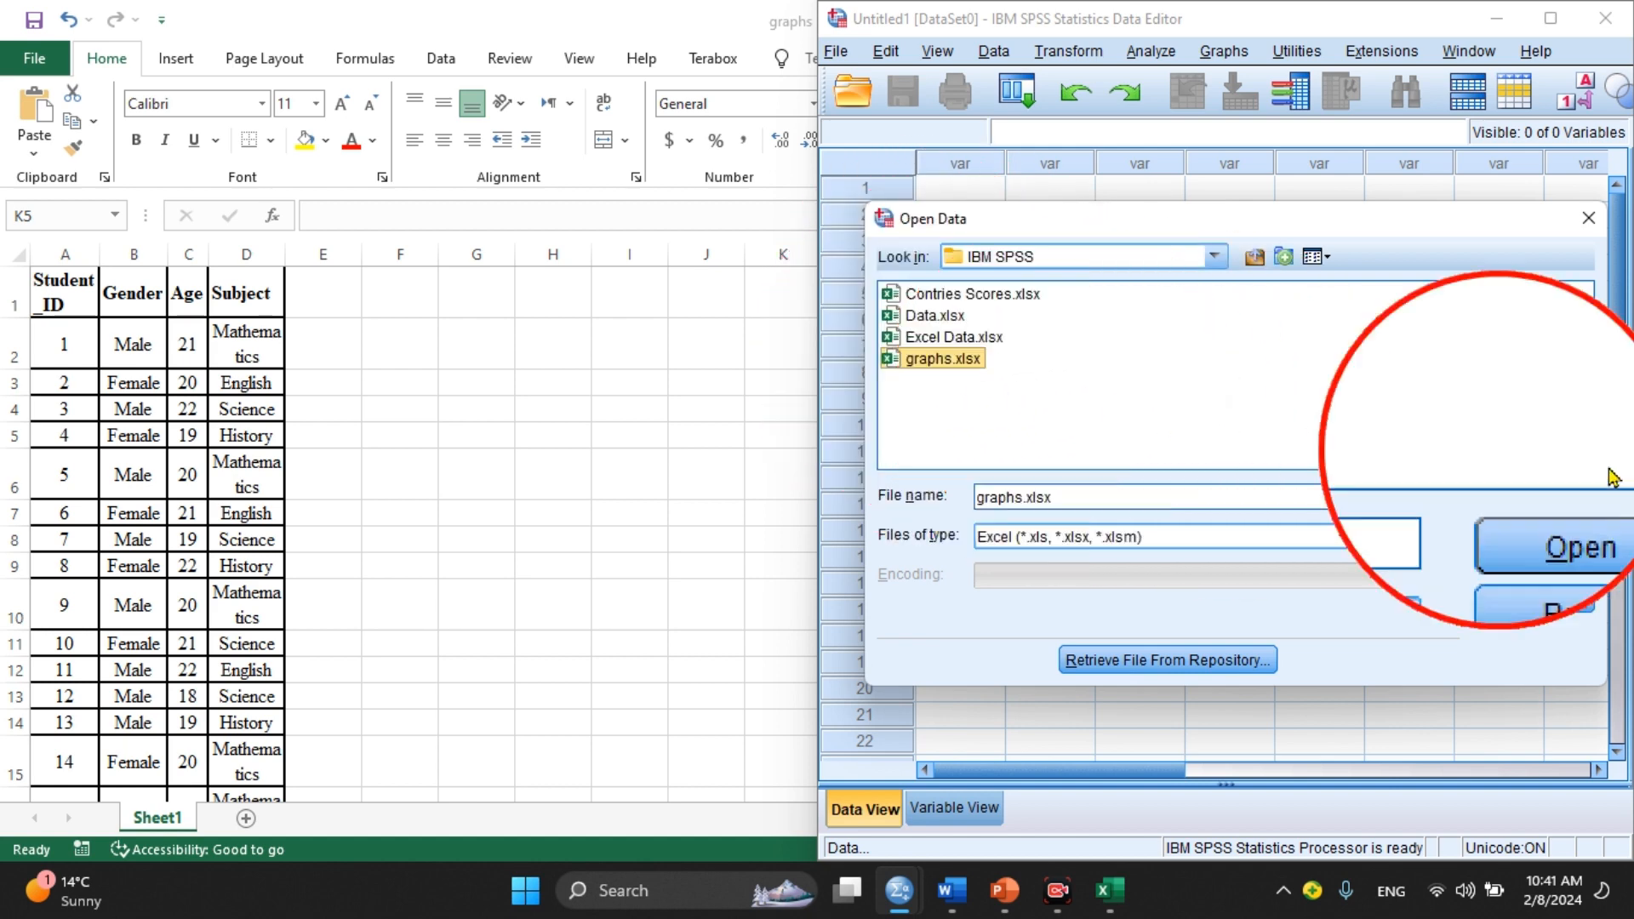
{"action": "left_click", "coordinate": [1565, 508]}
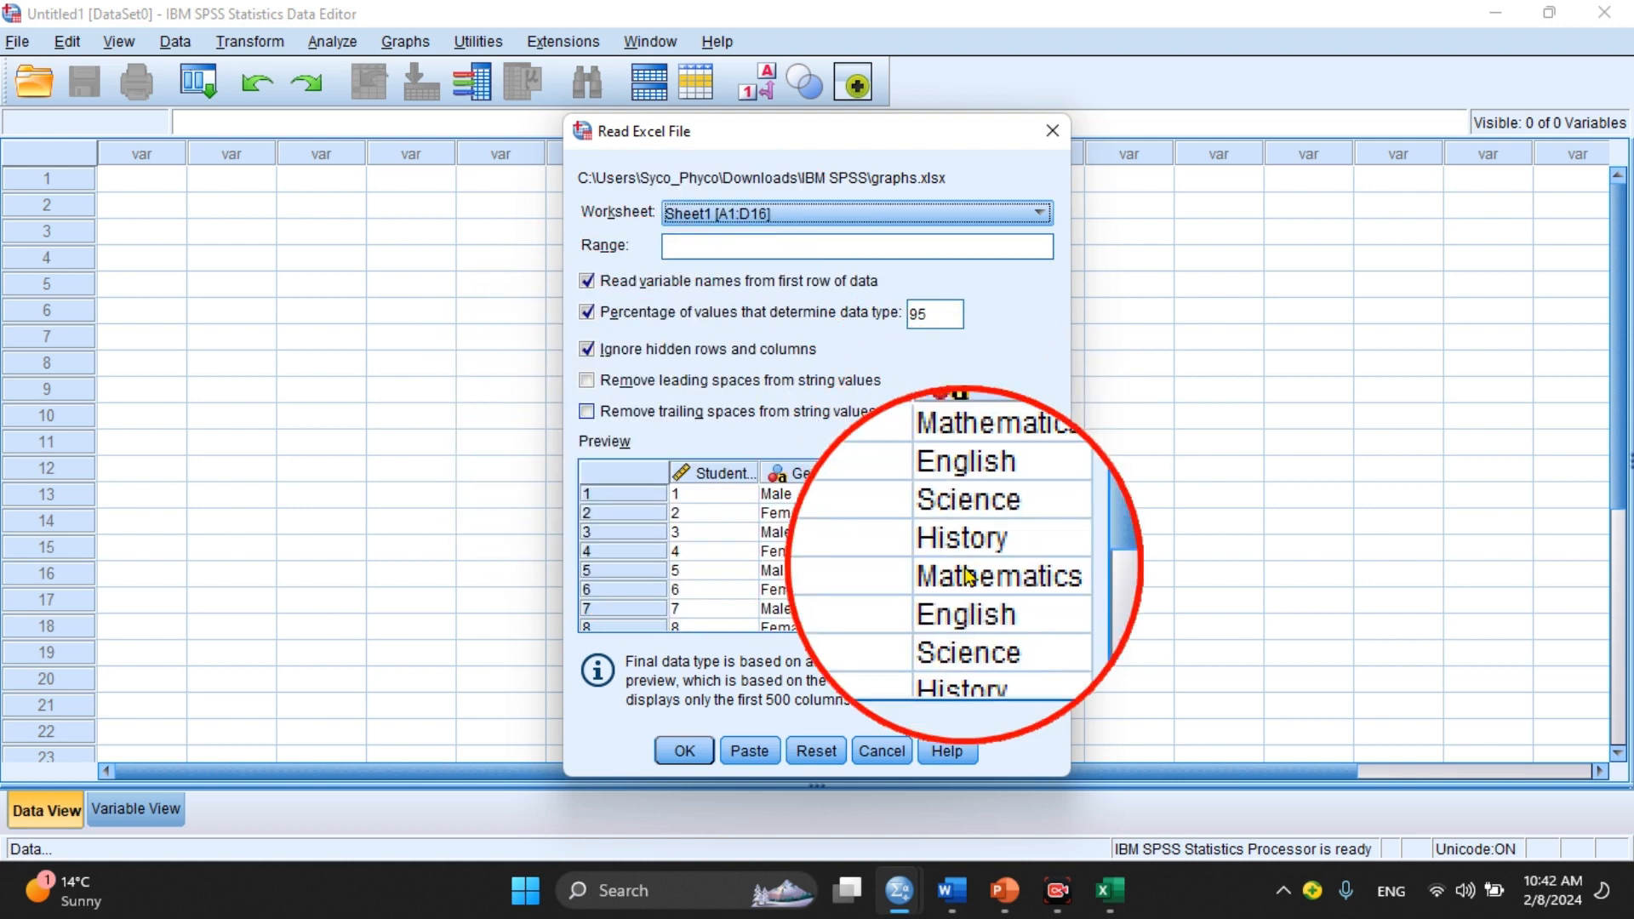
{"action": "left_click", "coordinate": [685, 749]}
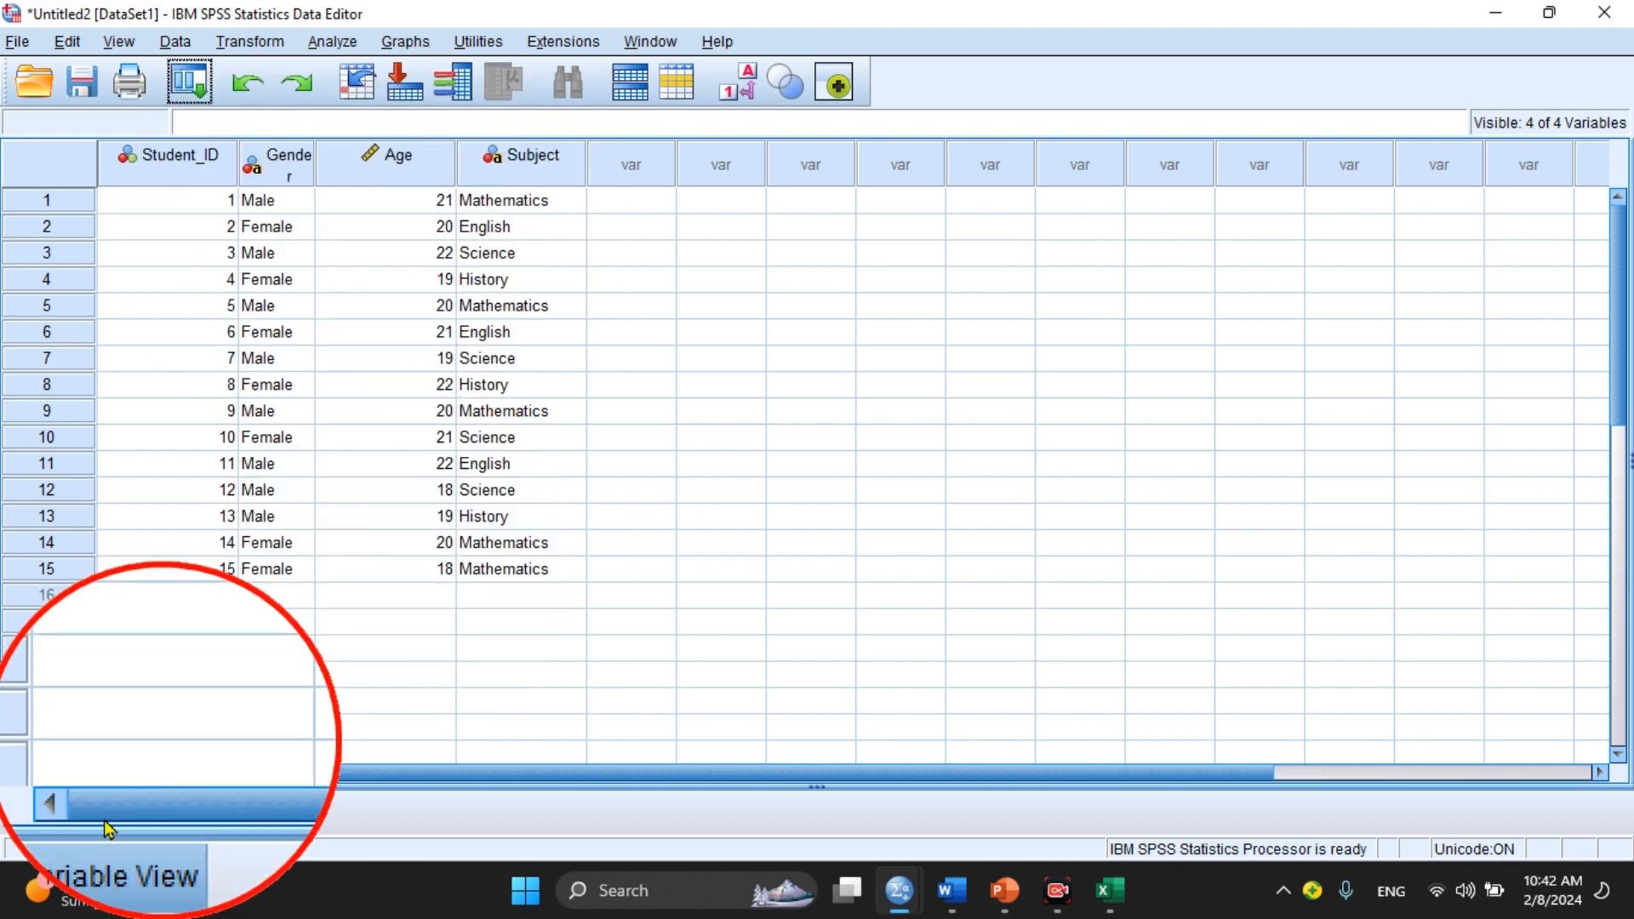
In the variable definitions, set the alignment of the Student_ID variable to Left.
{"action": "left_click", "coordinate": [136, 808]}
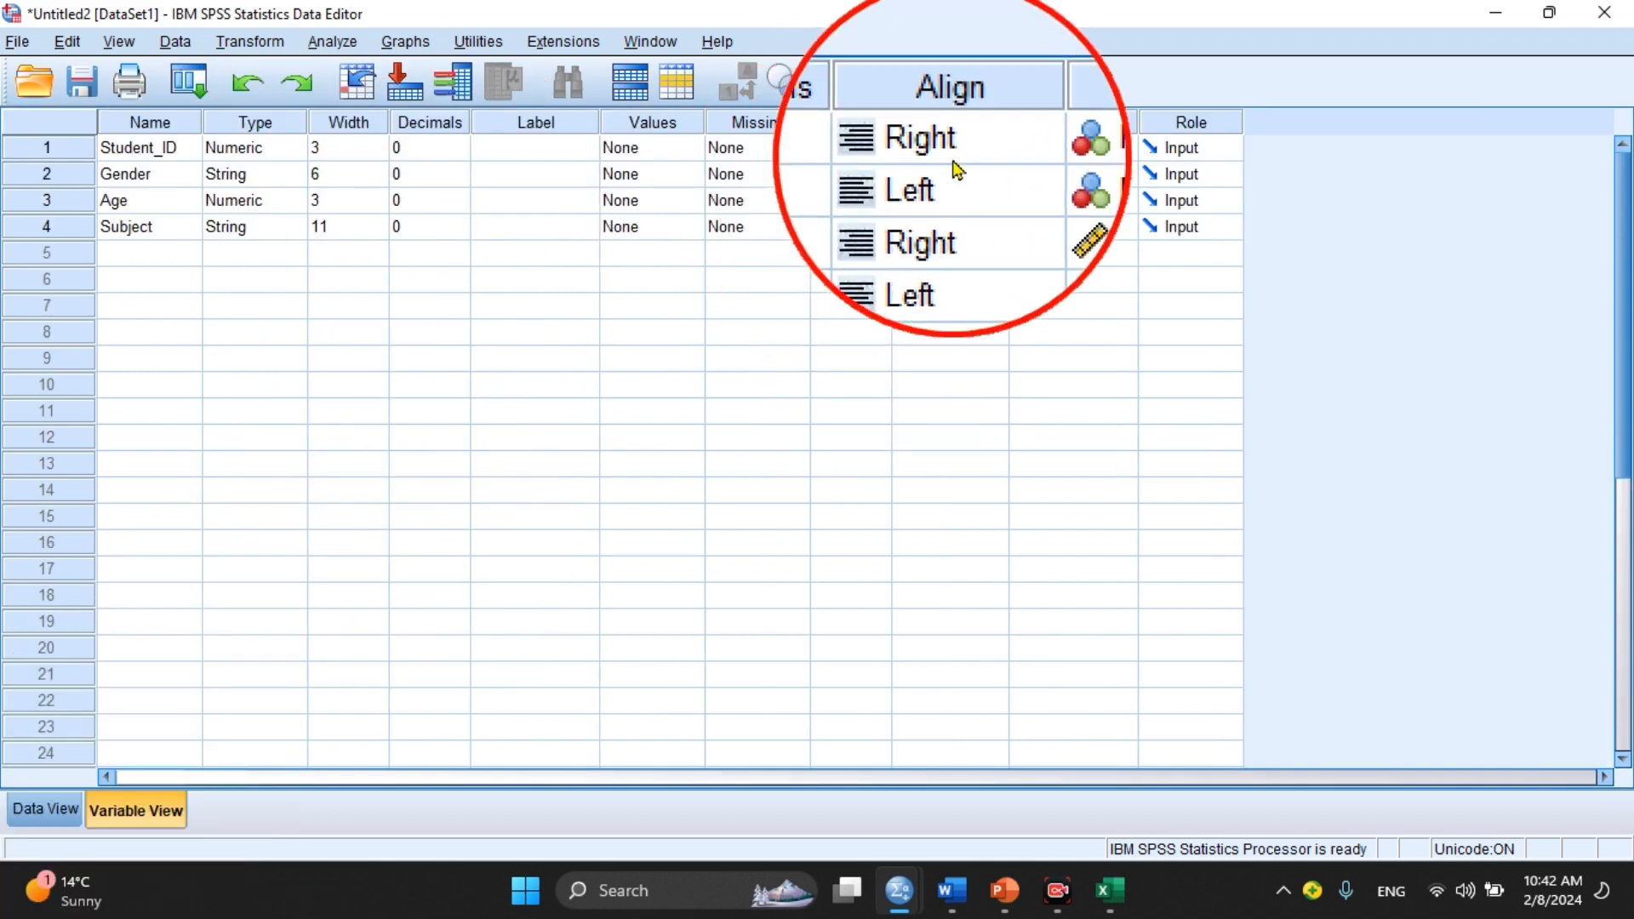
{"action": "left_click", "coordinate": [960, 123]}
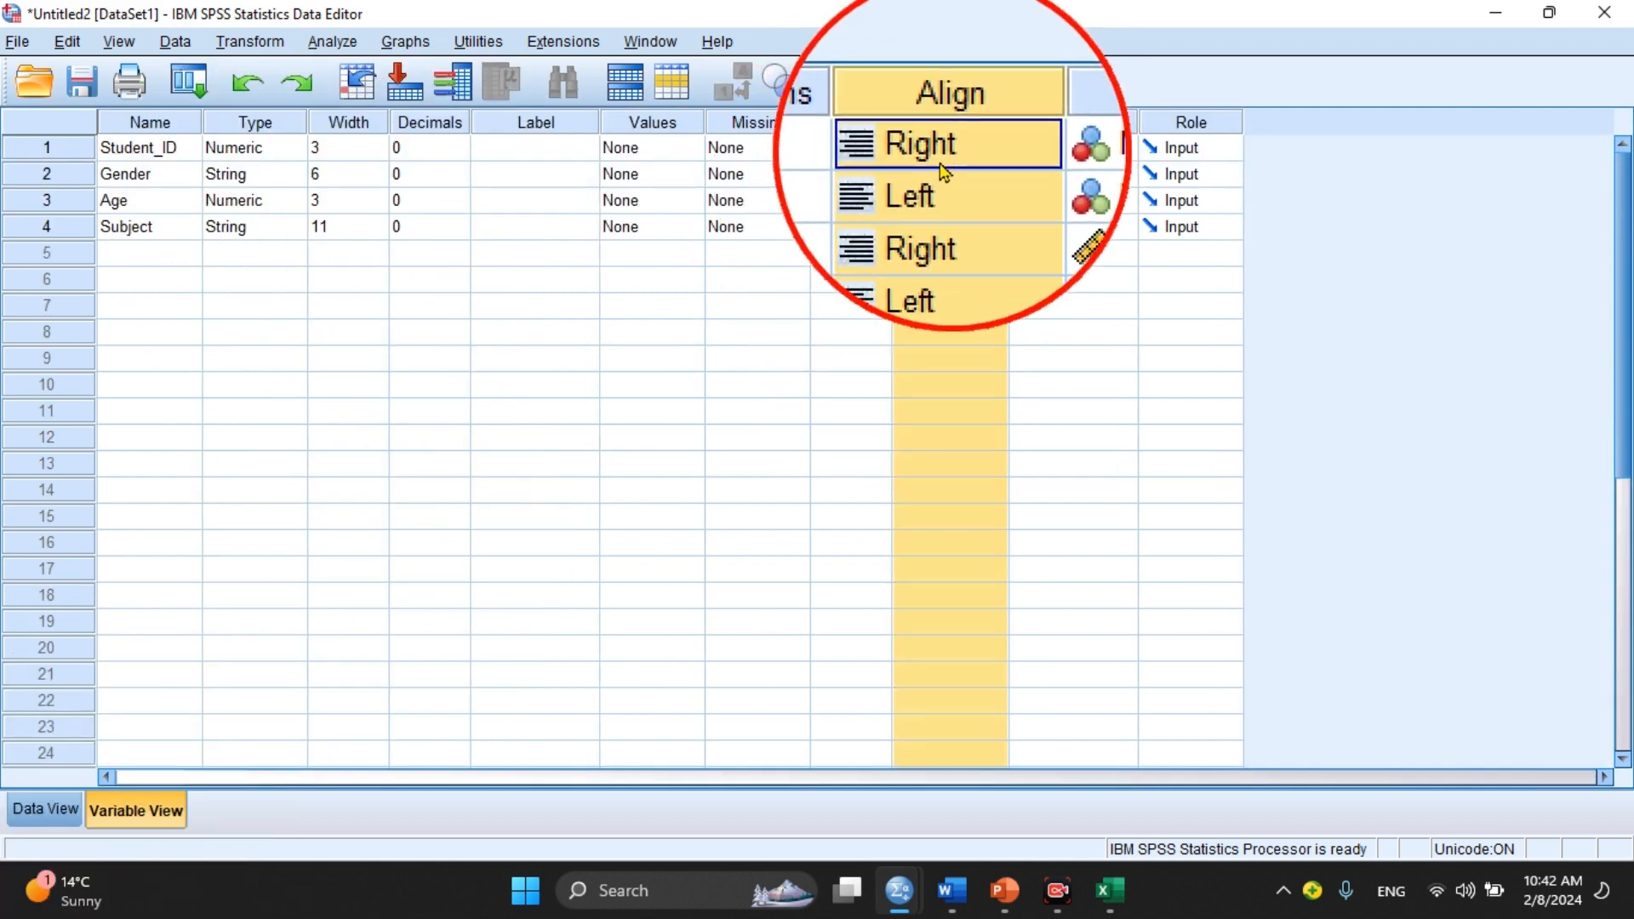
{"action": "left_click", "coordinate": [935, 182]}
{"action": "left_click", "coordinate": [940, 186]}
{"action": "left_click", "coordinate": [951, 131]}
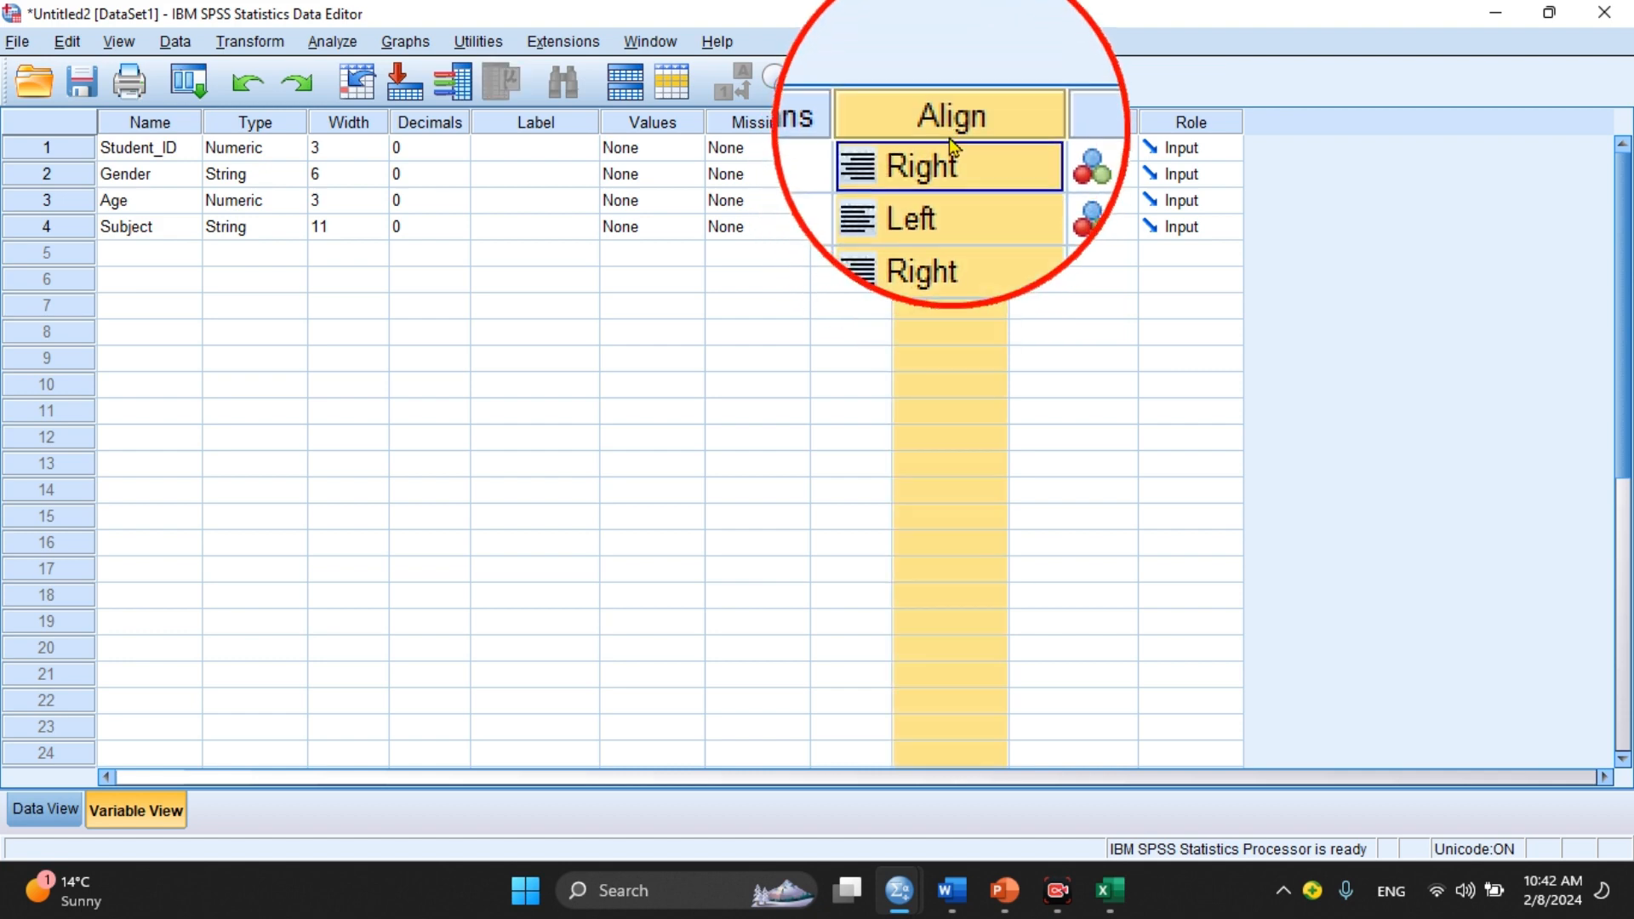
{"action": "left_click", "coordinate": [949, 155]}
{"action": "left_click", "coordinate": [941, 185]}
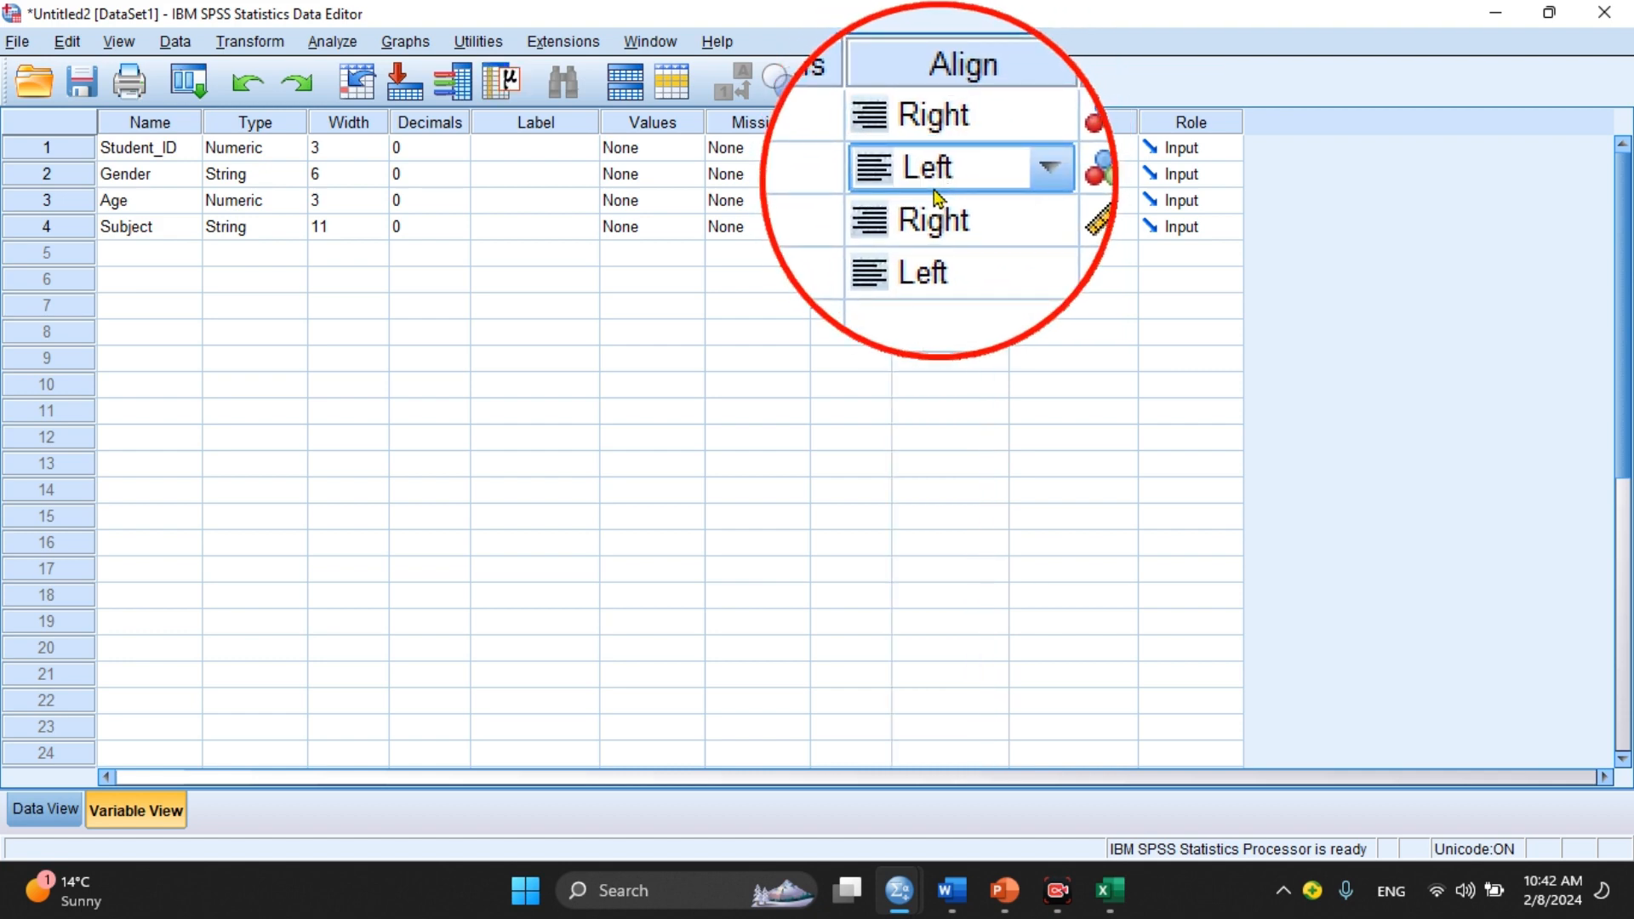
{"action": "left_click", "coordinate": [1015, 156]}
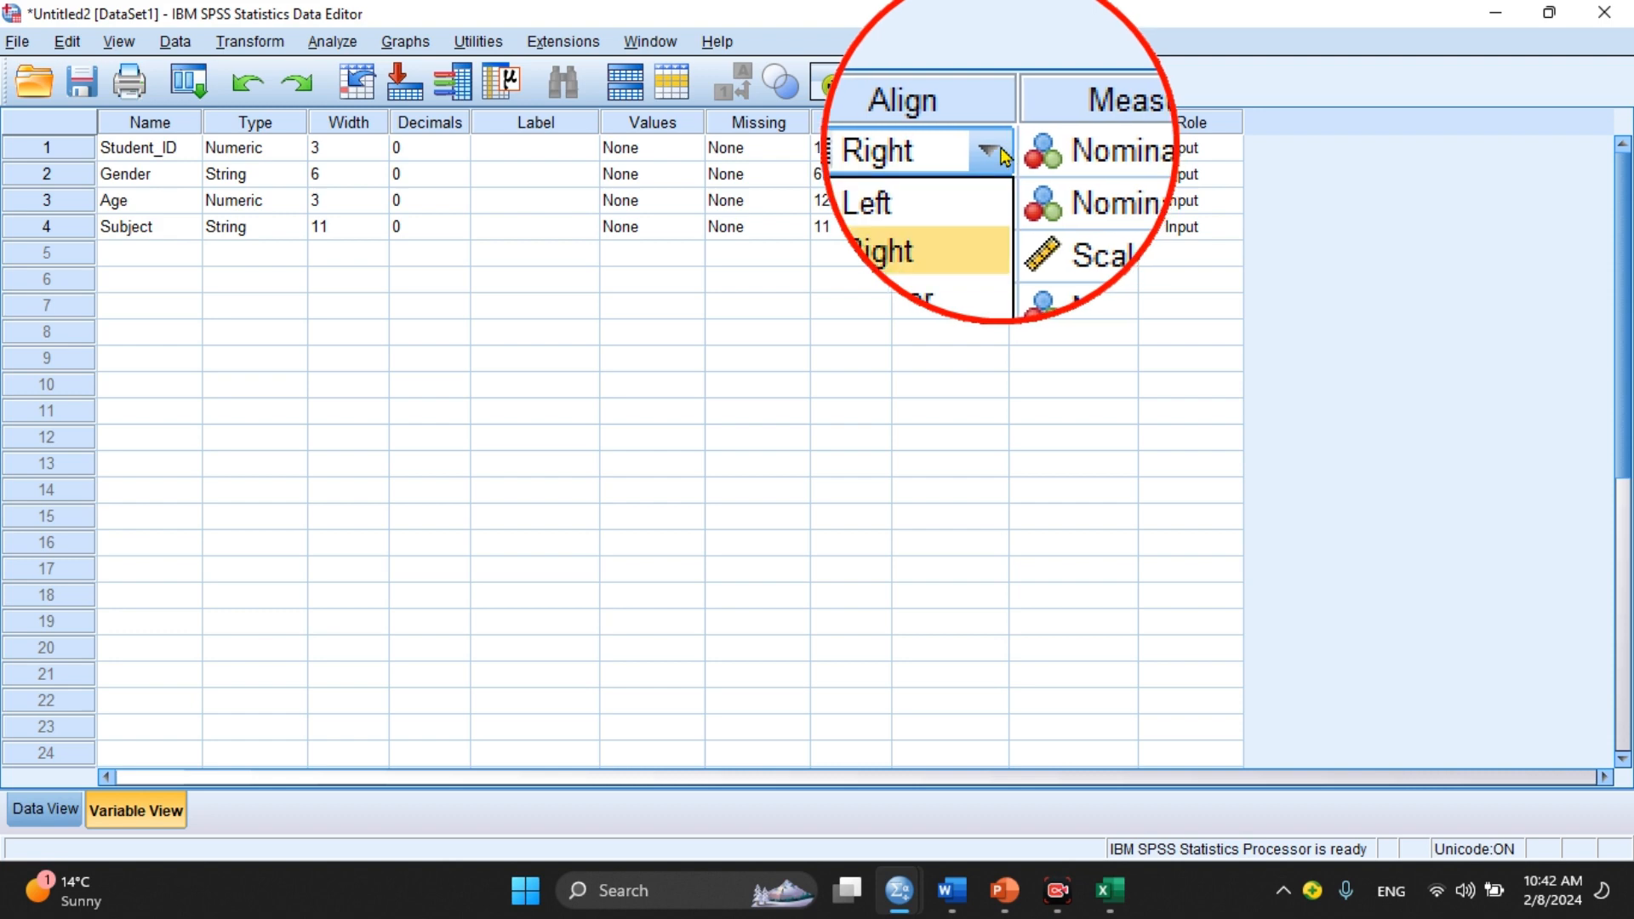
{"action": "left_click", "coordinate": [945, 177]}
{"action": "left_click", "coordinate": [944, 180]}
Set the alignment of the Age variable to Left.
{"action": "left_click", "coordinate": [961, 201]}
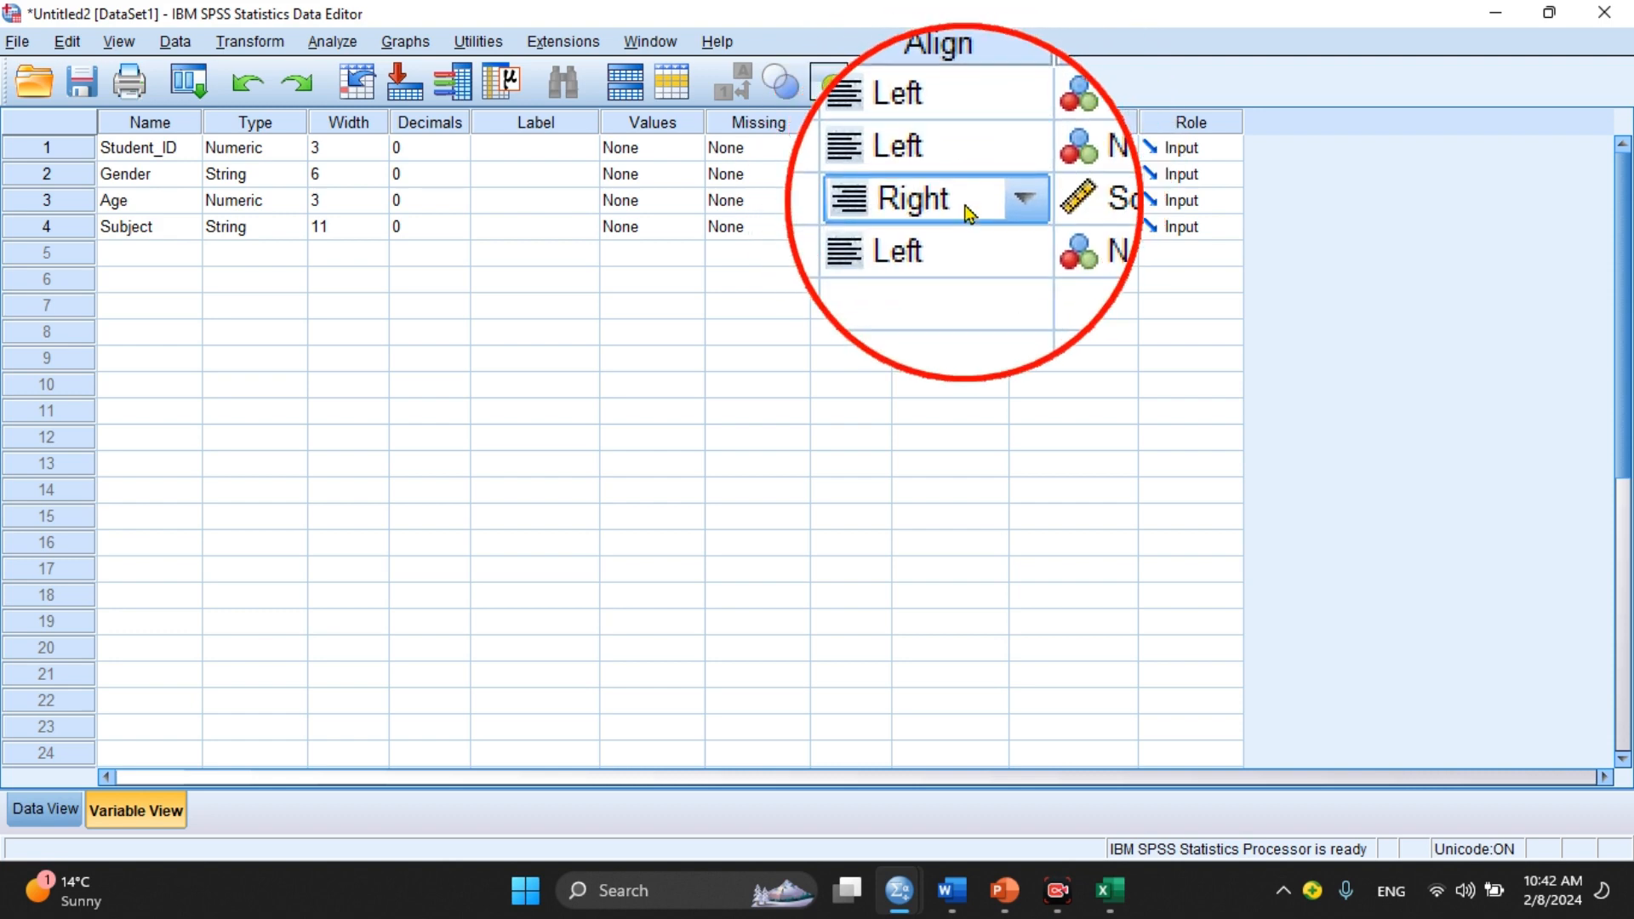
{"action": "left_click", "coordinate": [993, 201]}
{"action": "left_click", "coordinate": [936, 225]}
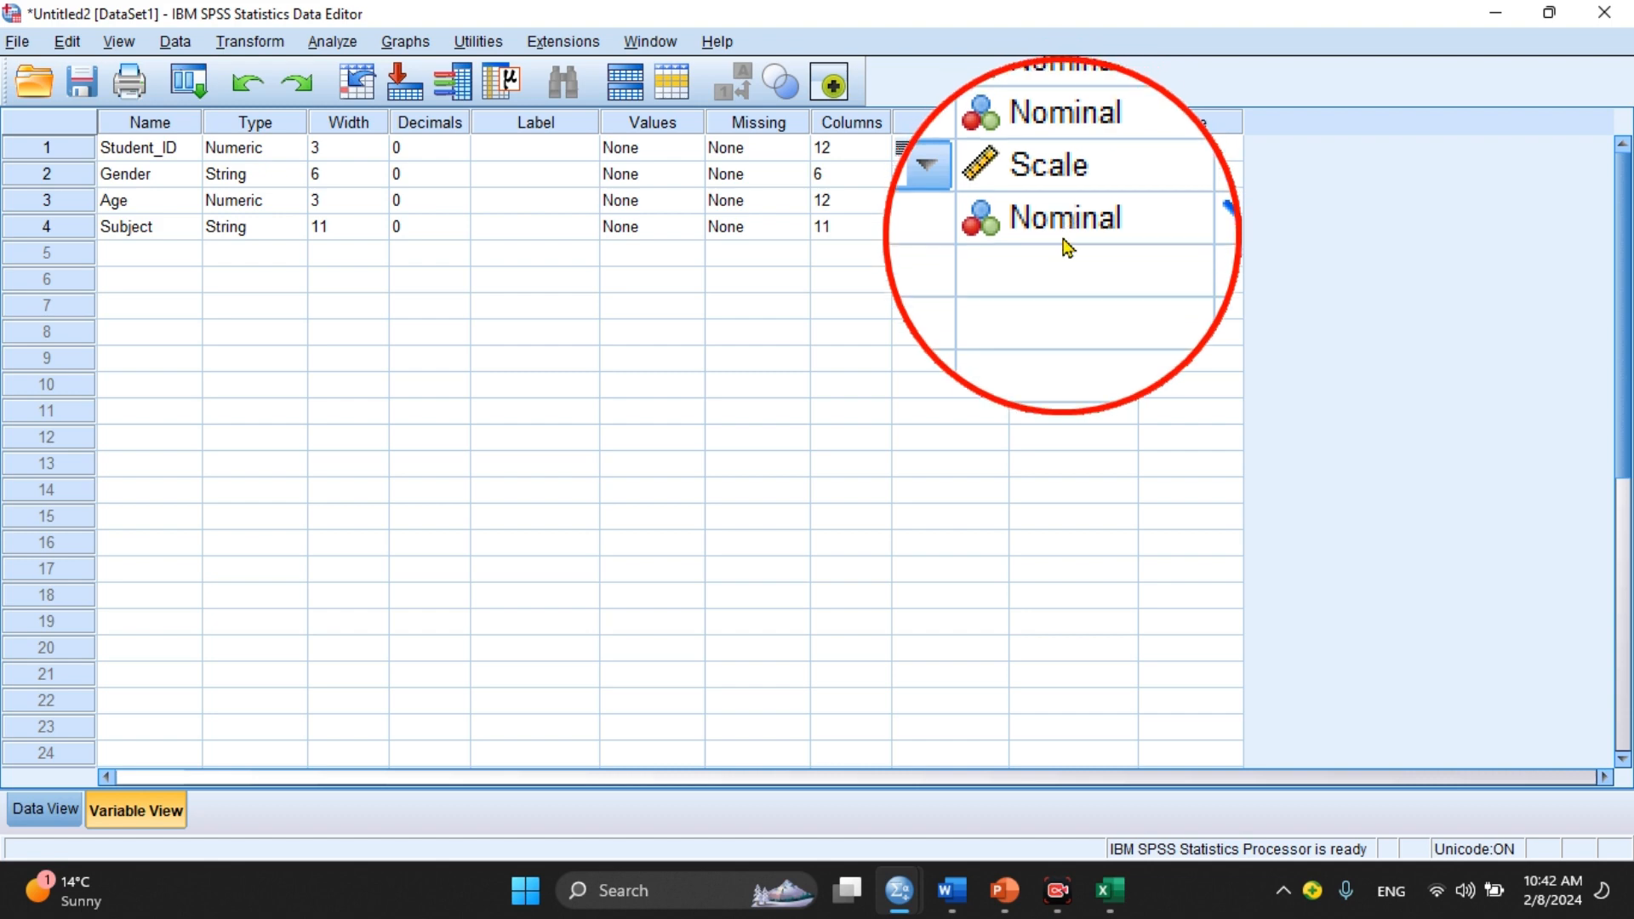
Enter Student_ID as the label of the Student_ID variable.
{"action": "left_click", "coordinate": [522, 153]}
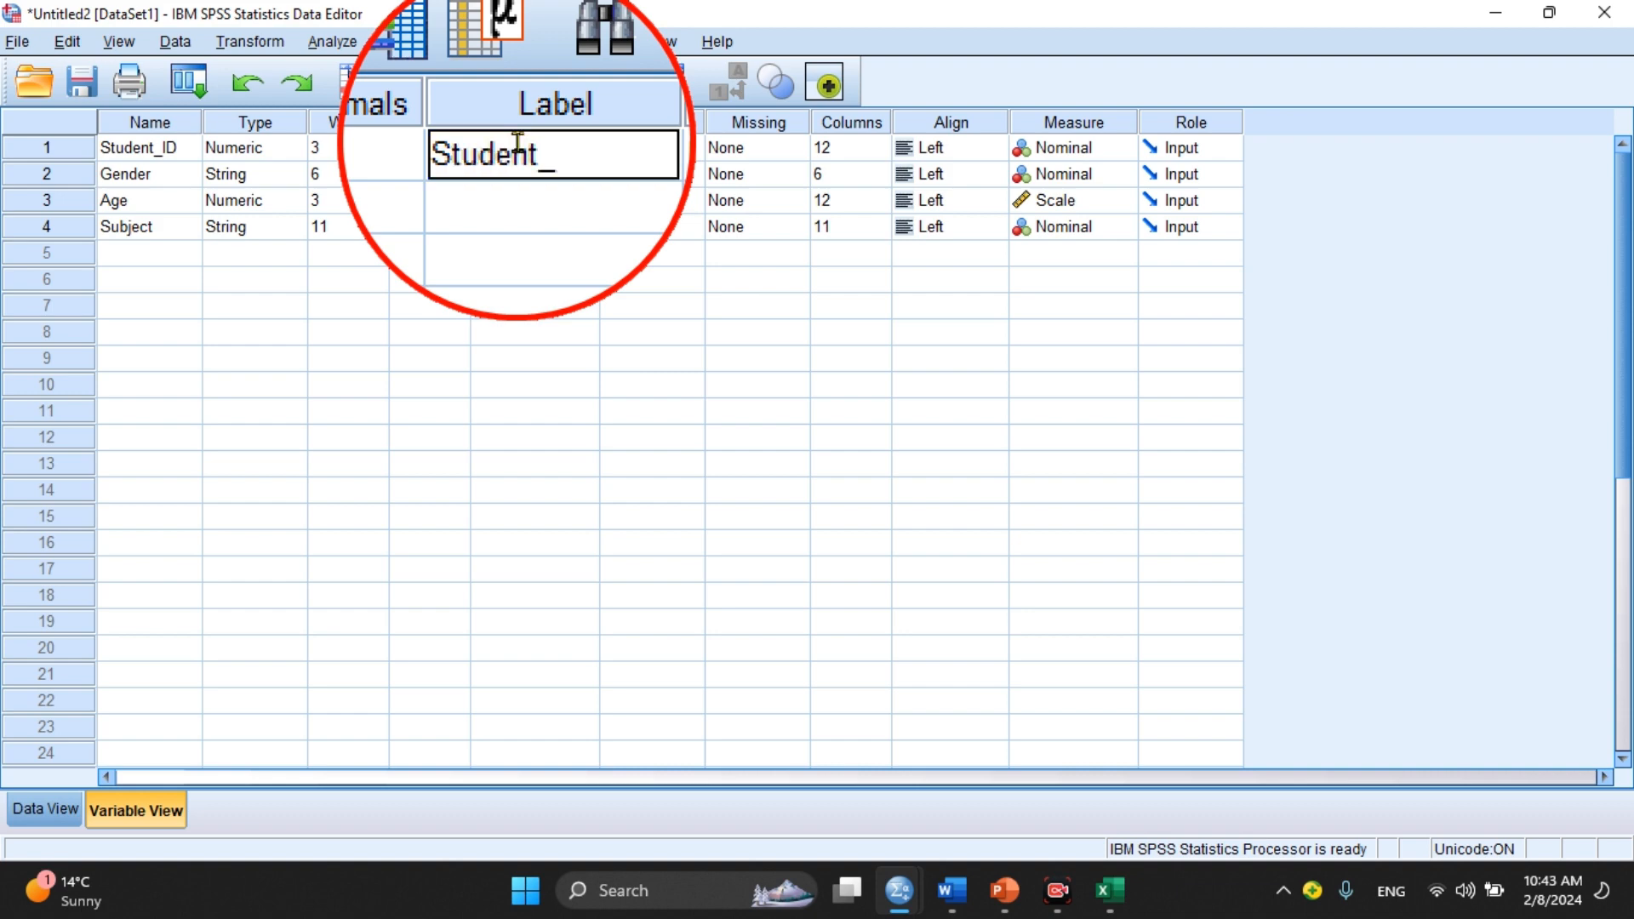
{"action": "type", "text": "Student_ID"}
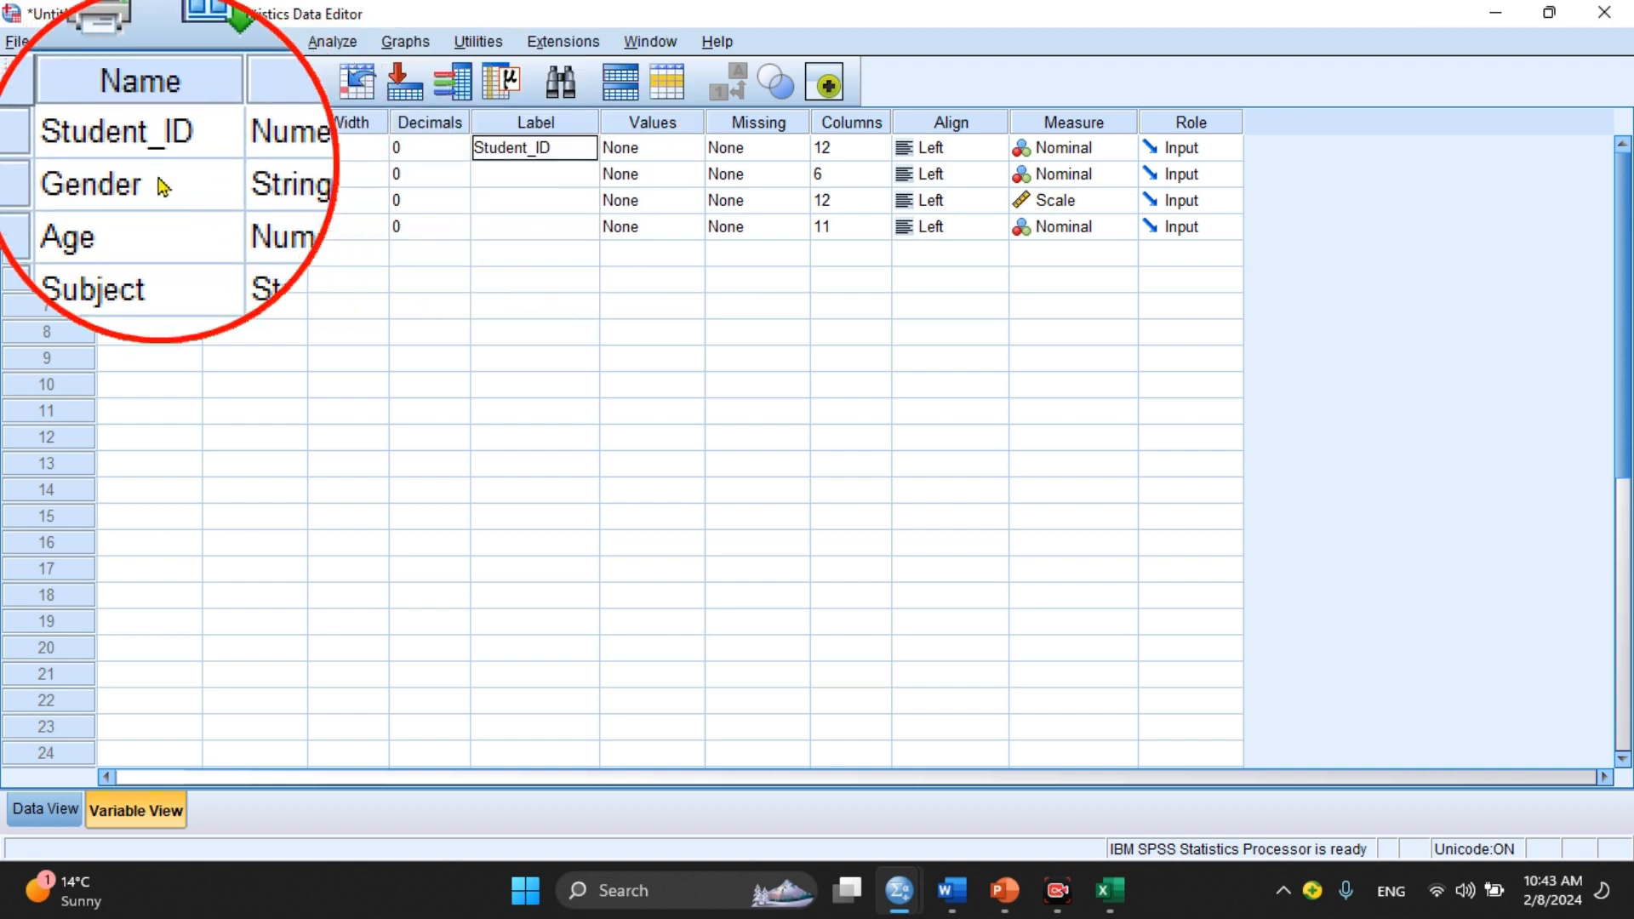
{"action": "left_click", "coordinate": [511, 174]}
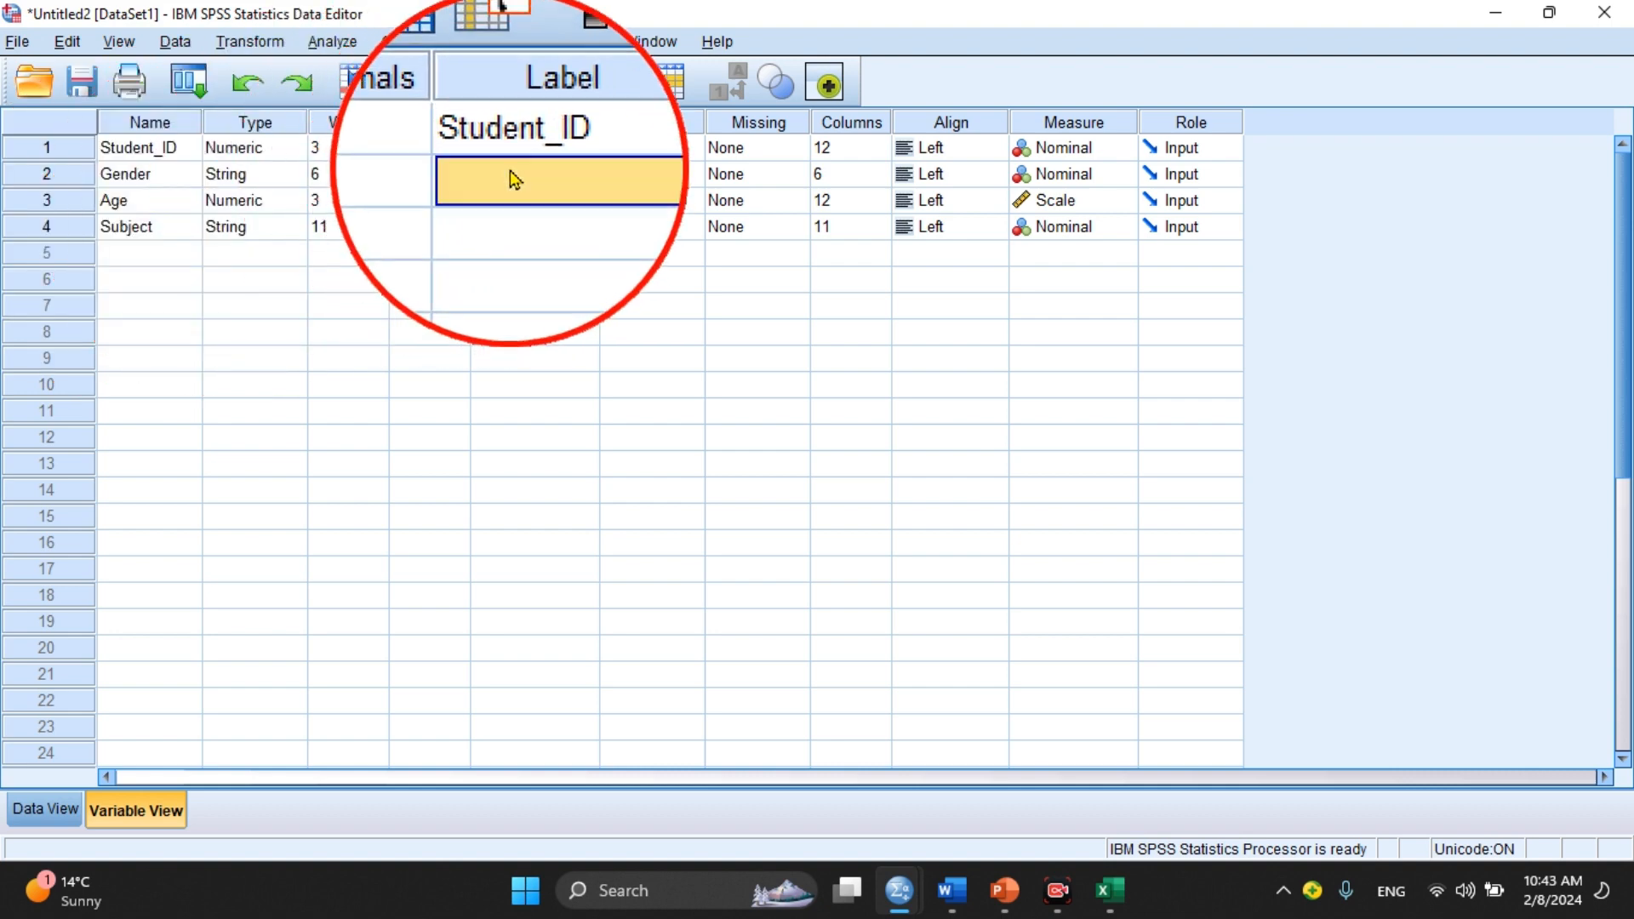
{"action": "type", "text": "Gend"}
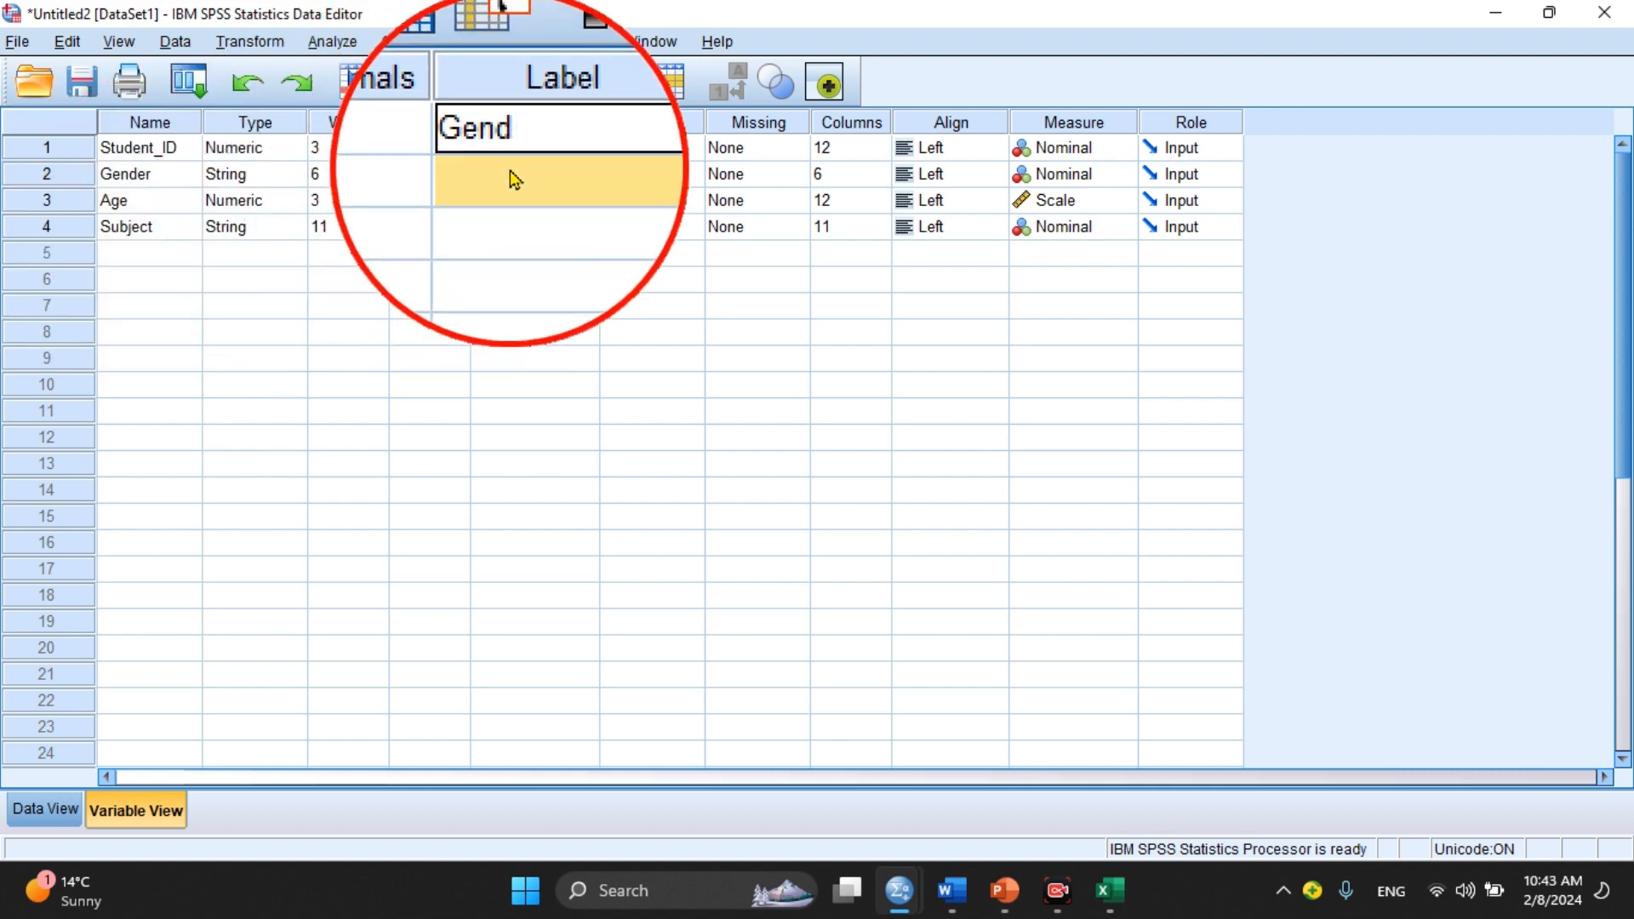
{"action": "key", "text": "BackSpace"}
{"action": "key", "text": "BackSpace"}
{"action": "key", "text": "BackSpace"}
{"action": "key", "text": "BackSpace"}
{"action": "type", "text": "Student_ID"}
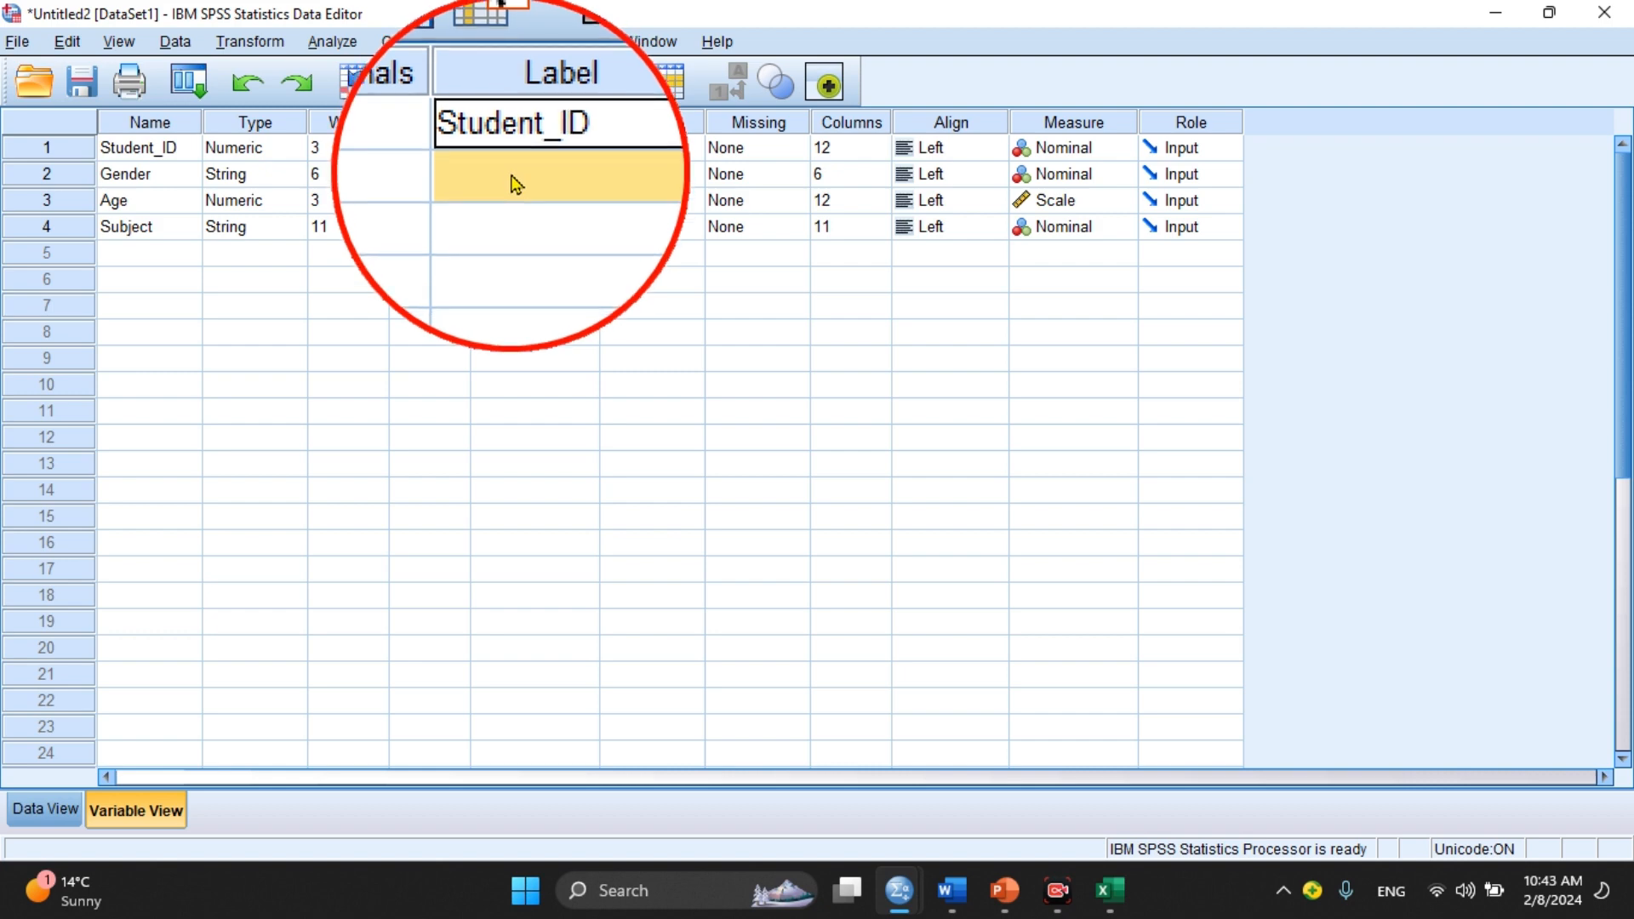
Label the remaining three variables Gender, Age and Subject to match their names.
{"action": "type", "text": "Gender"}
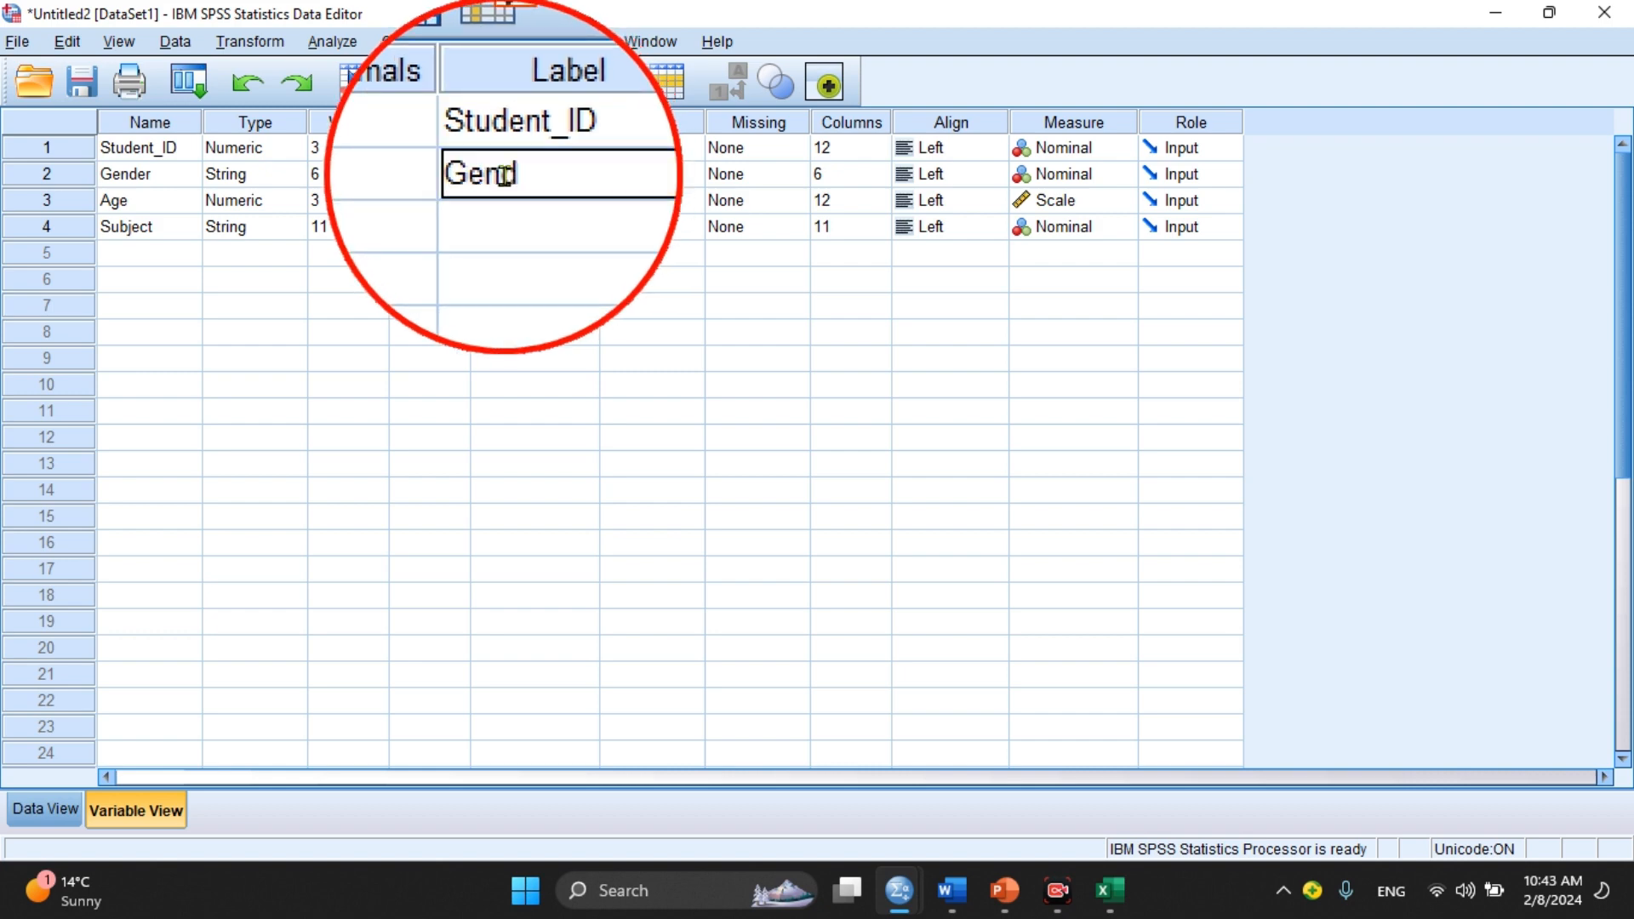
{"action": "left_click", "coordinate": [502, 204]}
{"action": "type", "text": "Age"}
{"action": "left_click", "coordinate": [505, 235]}
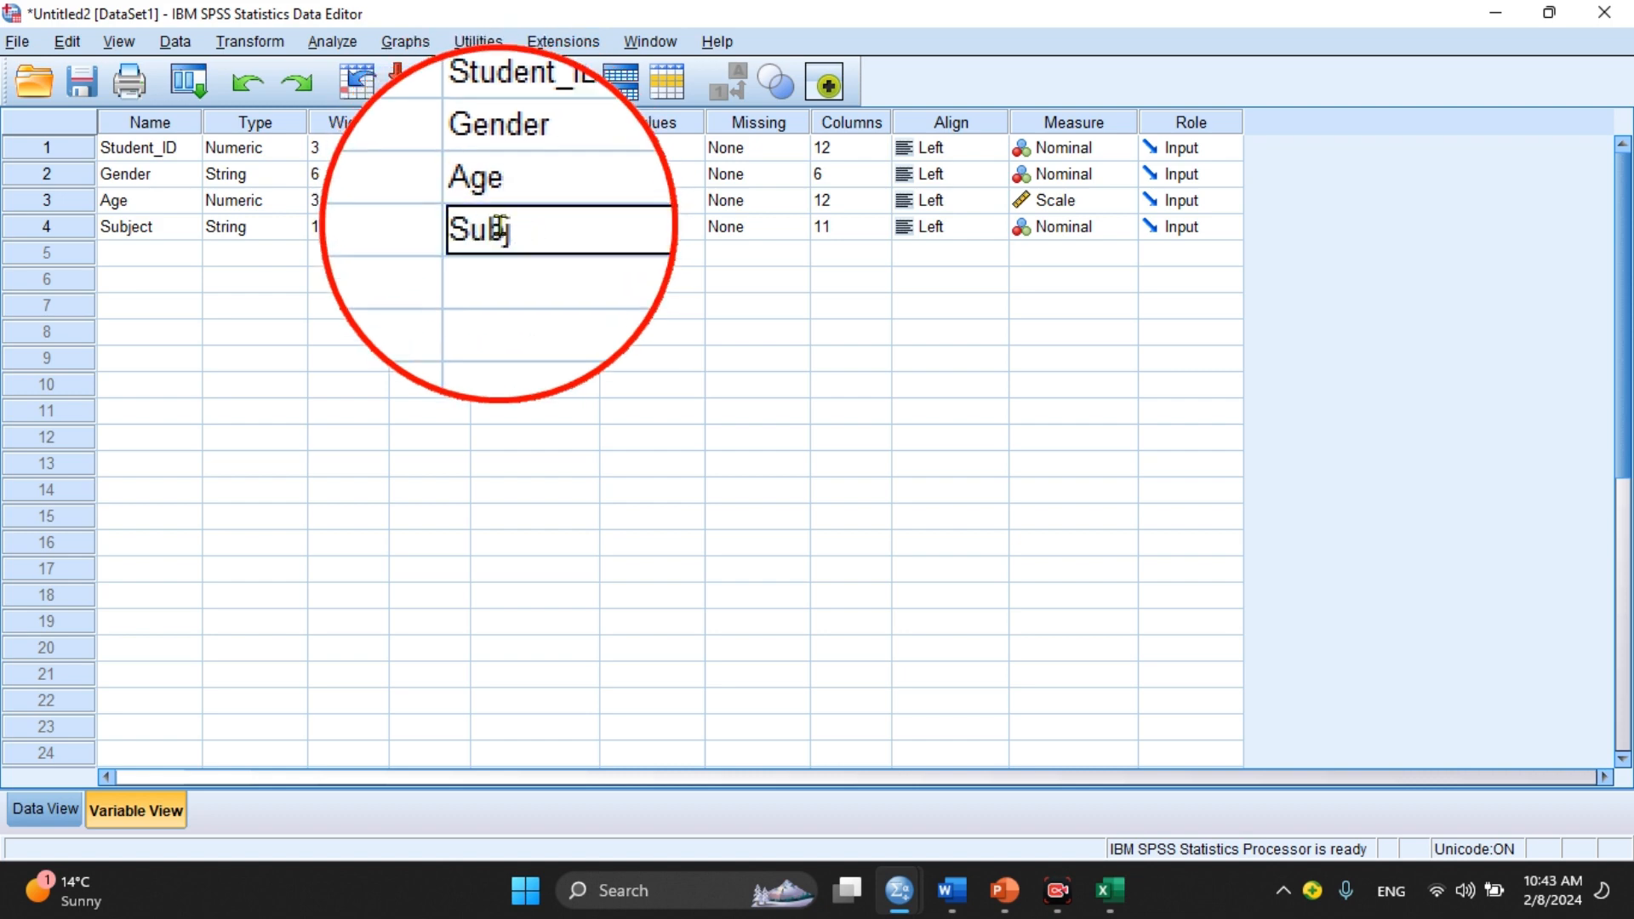
{"action": "type", "text": "Subject"}
{"action": "left_click", "coordinate": [522, 256]}
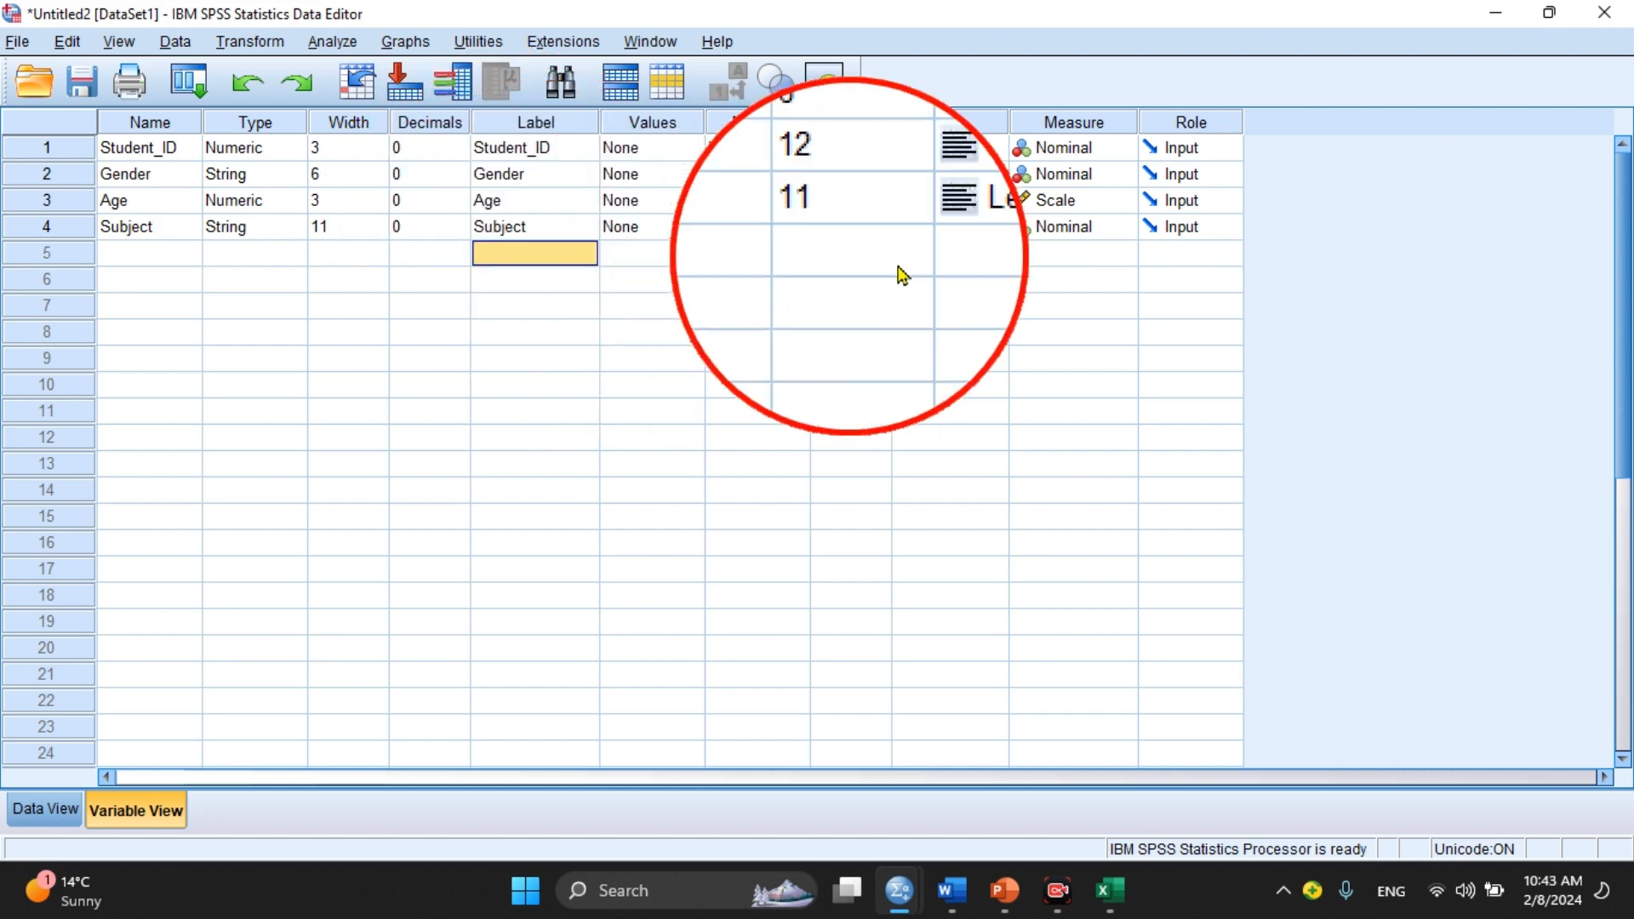
Return to the data and start the Chart Builder, resetting it to an empty chart.
{"action": "left_click", "coordinate": [47, 809]}
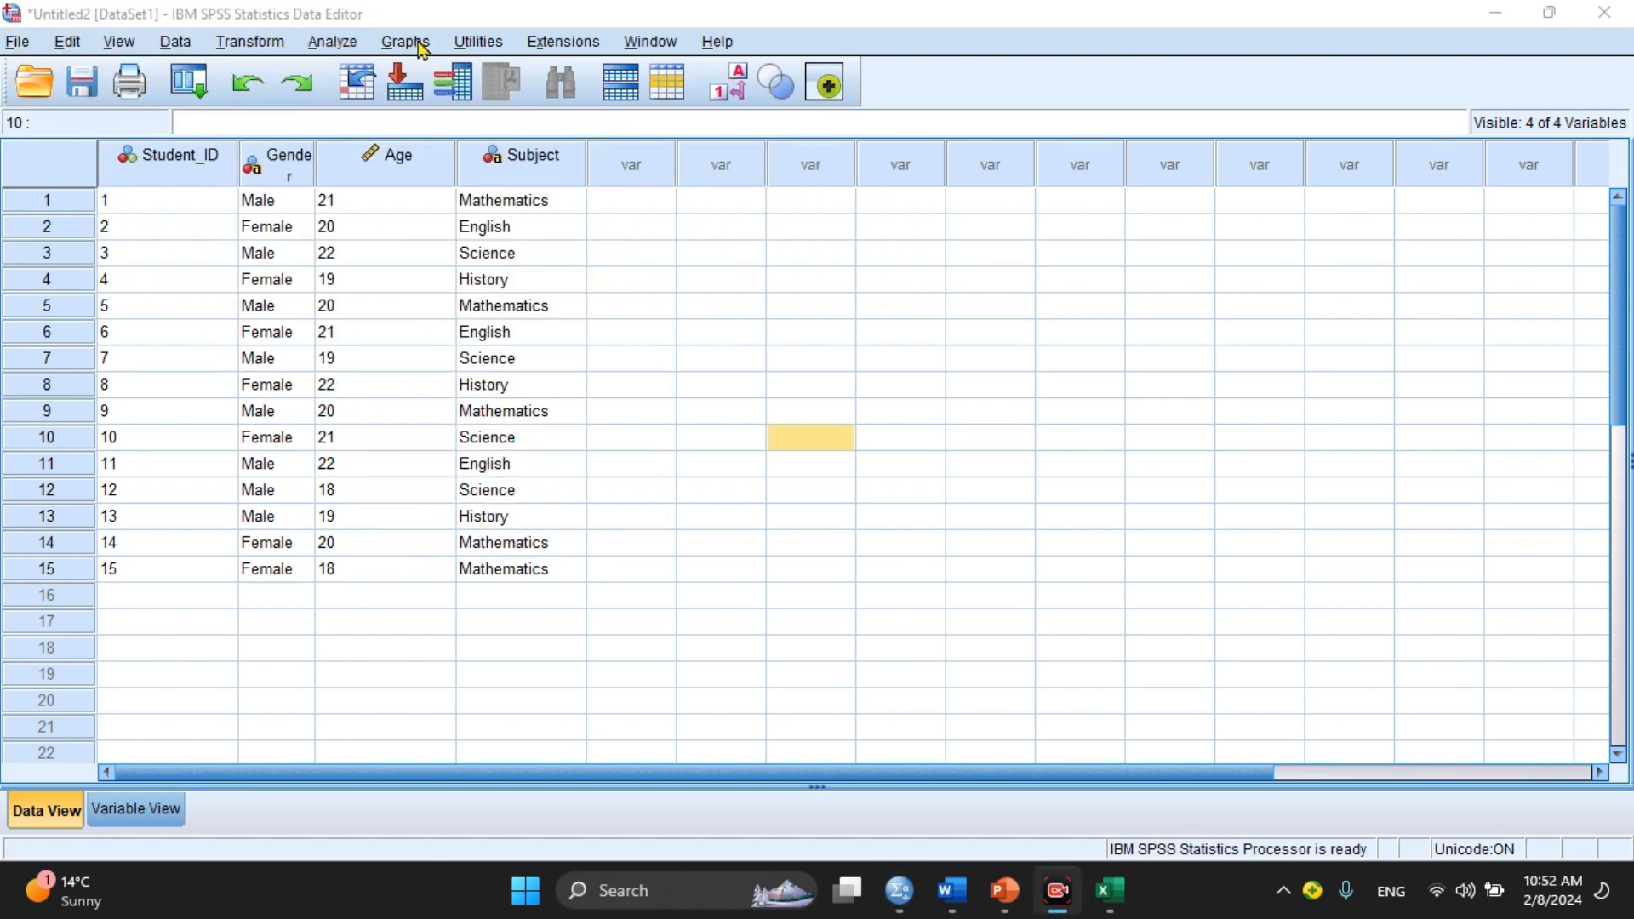
{"action": "left_click", "coordinate": [405, 42]}
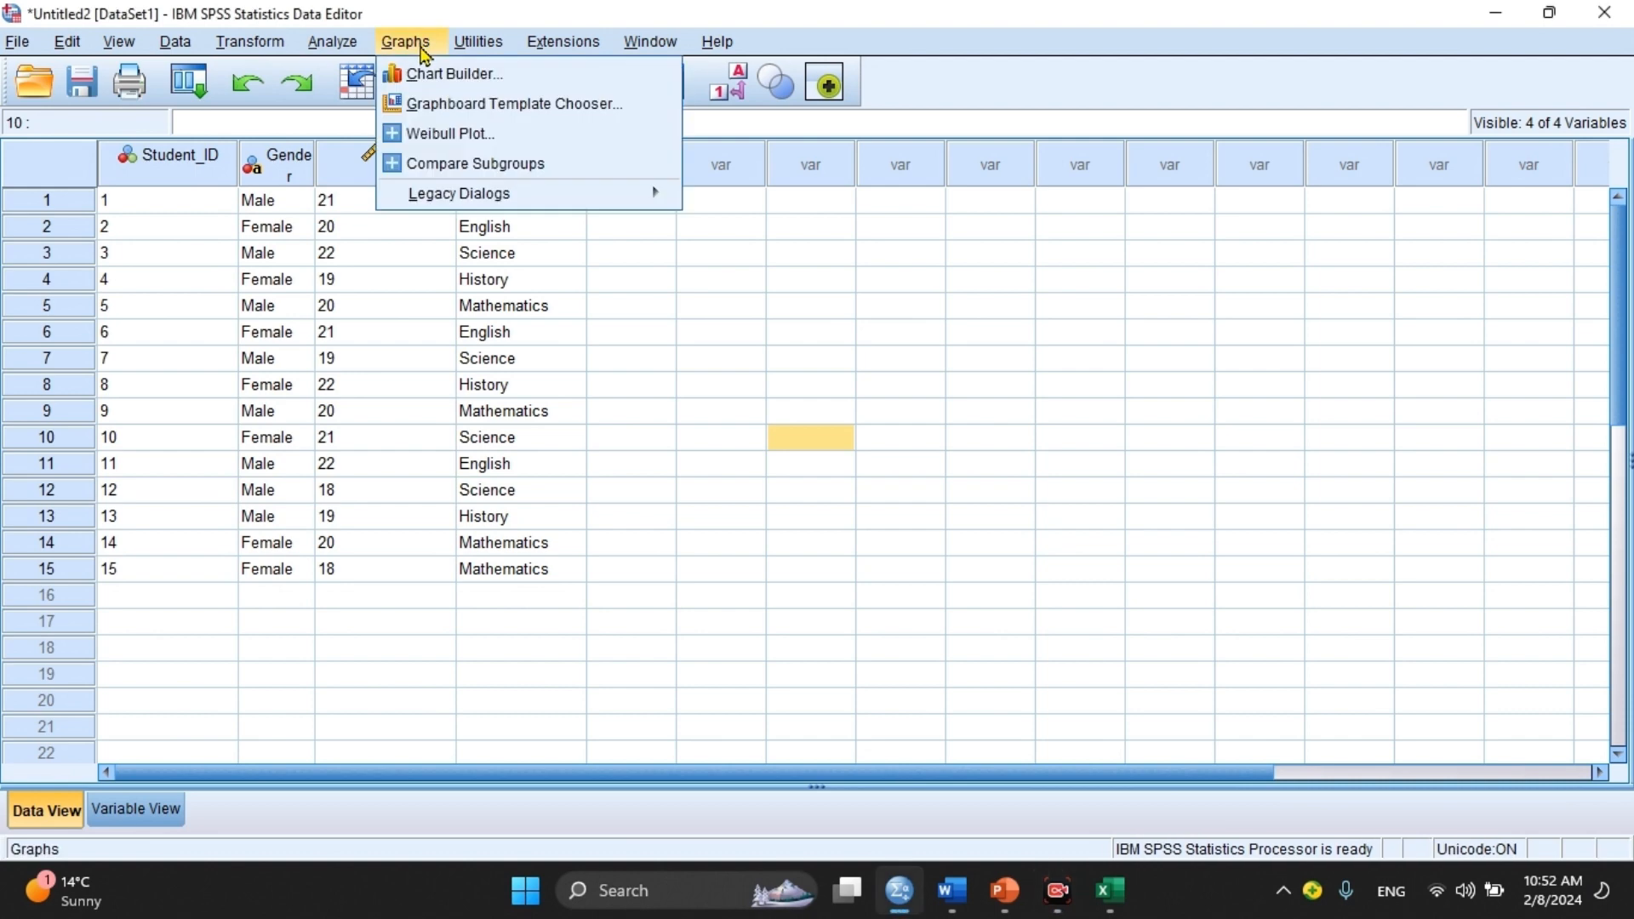
{"action": "left_click", "coordinate": [423, 49]}
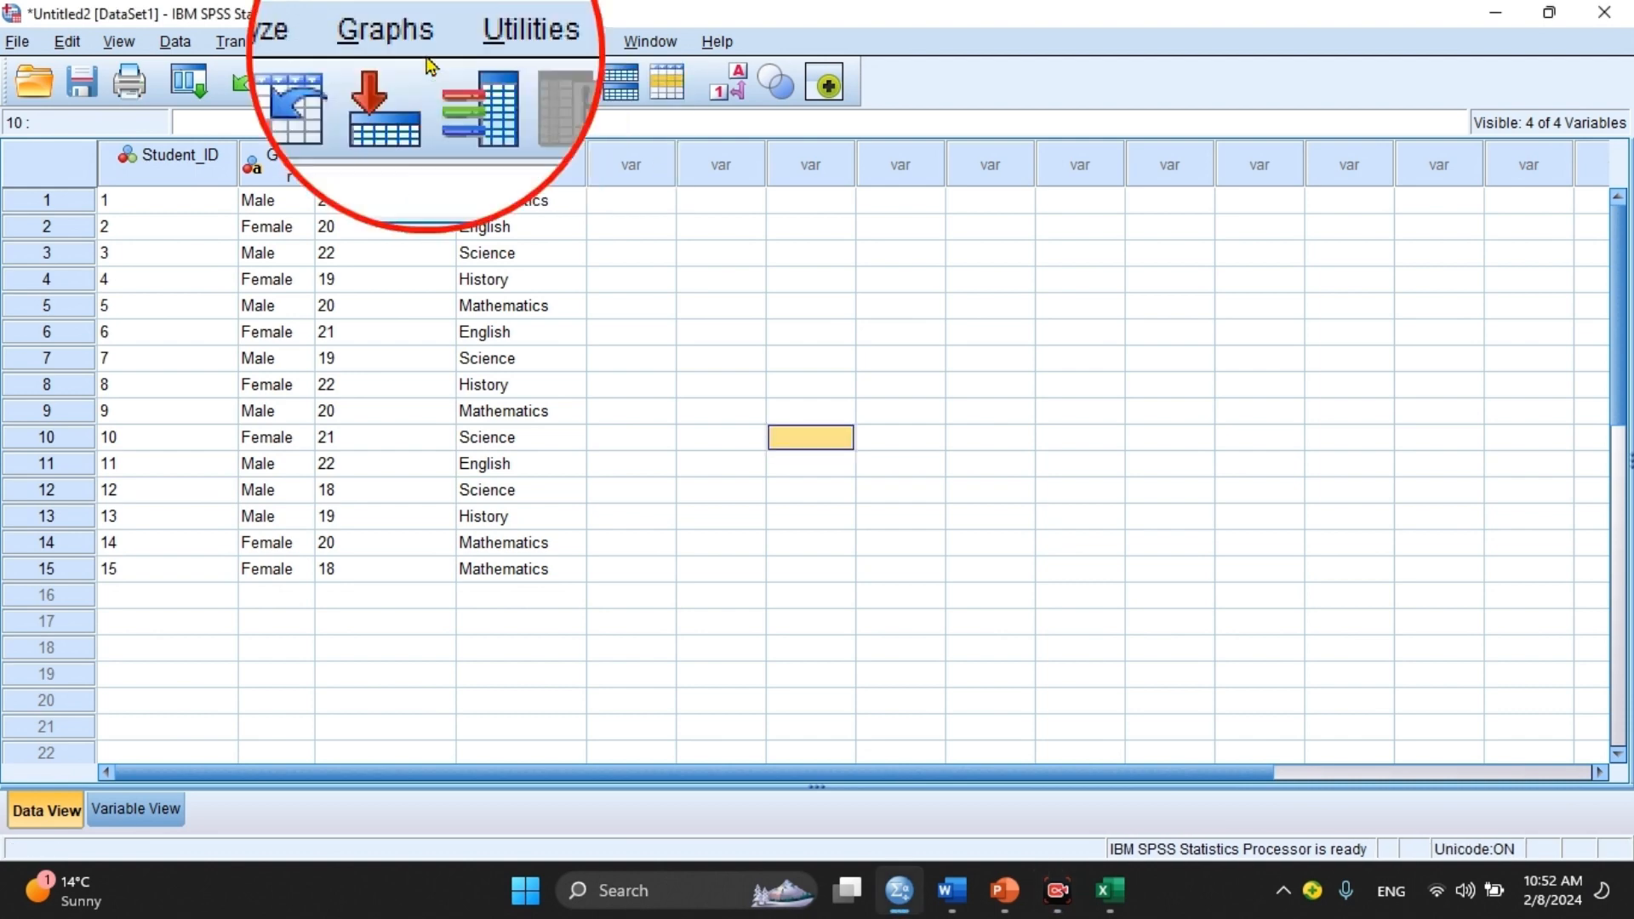
{"action": "left_click", "coordinate": [416, 49]}
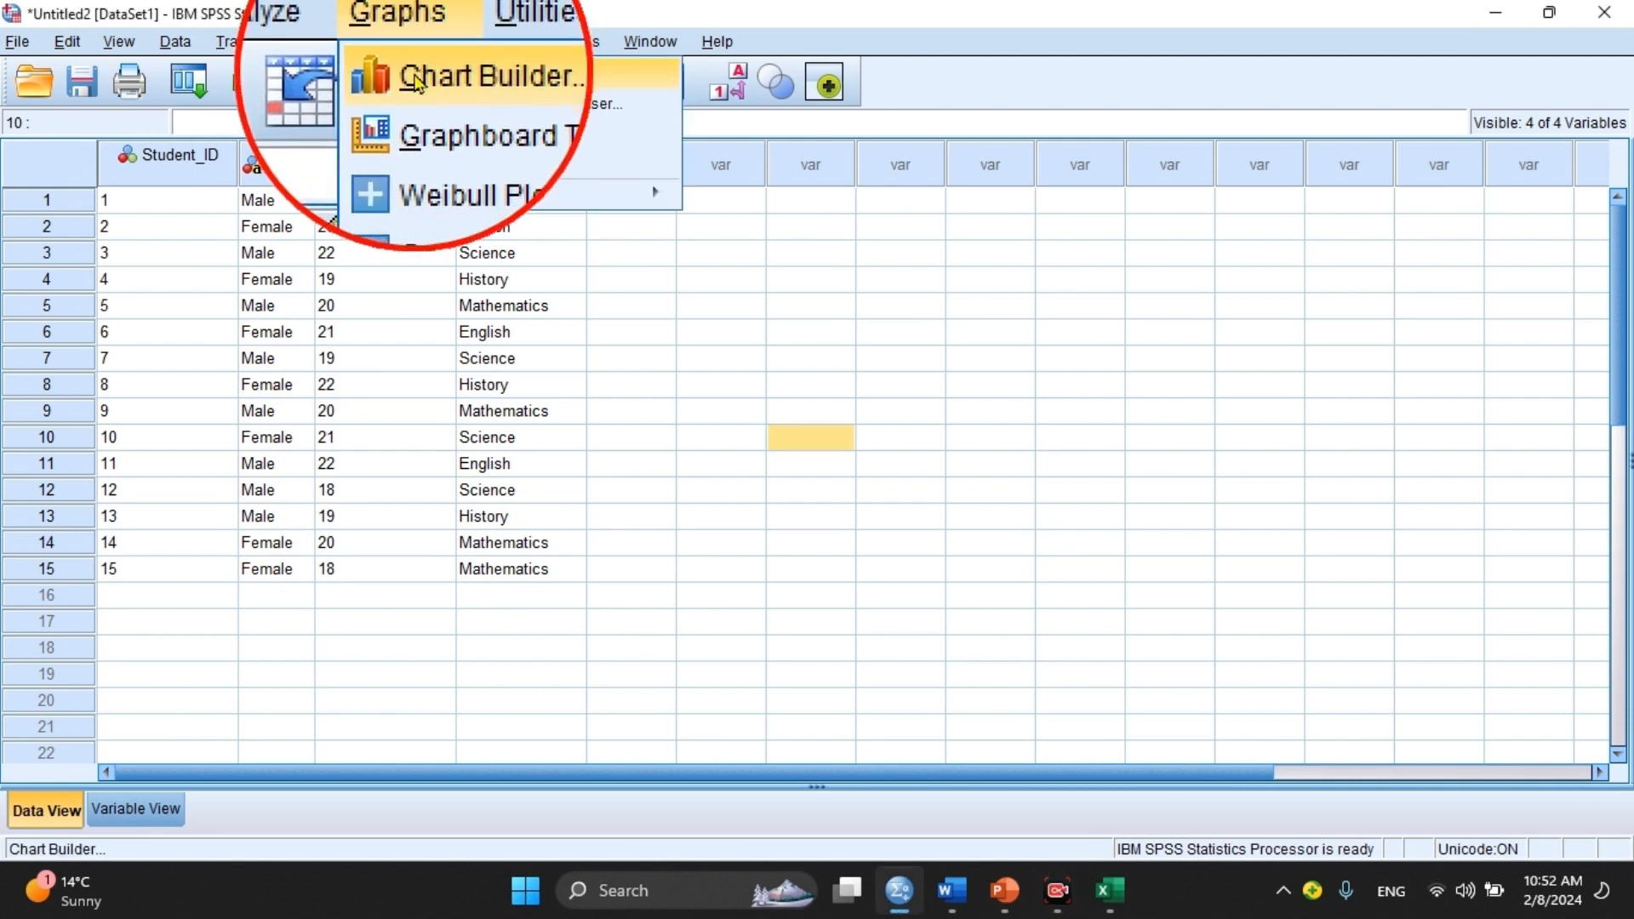
{"action": "left_click", "coordinate": [412, 75]}
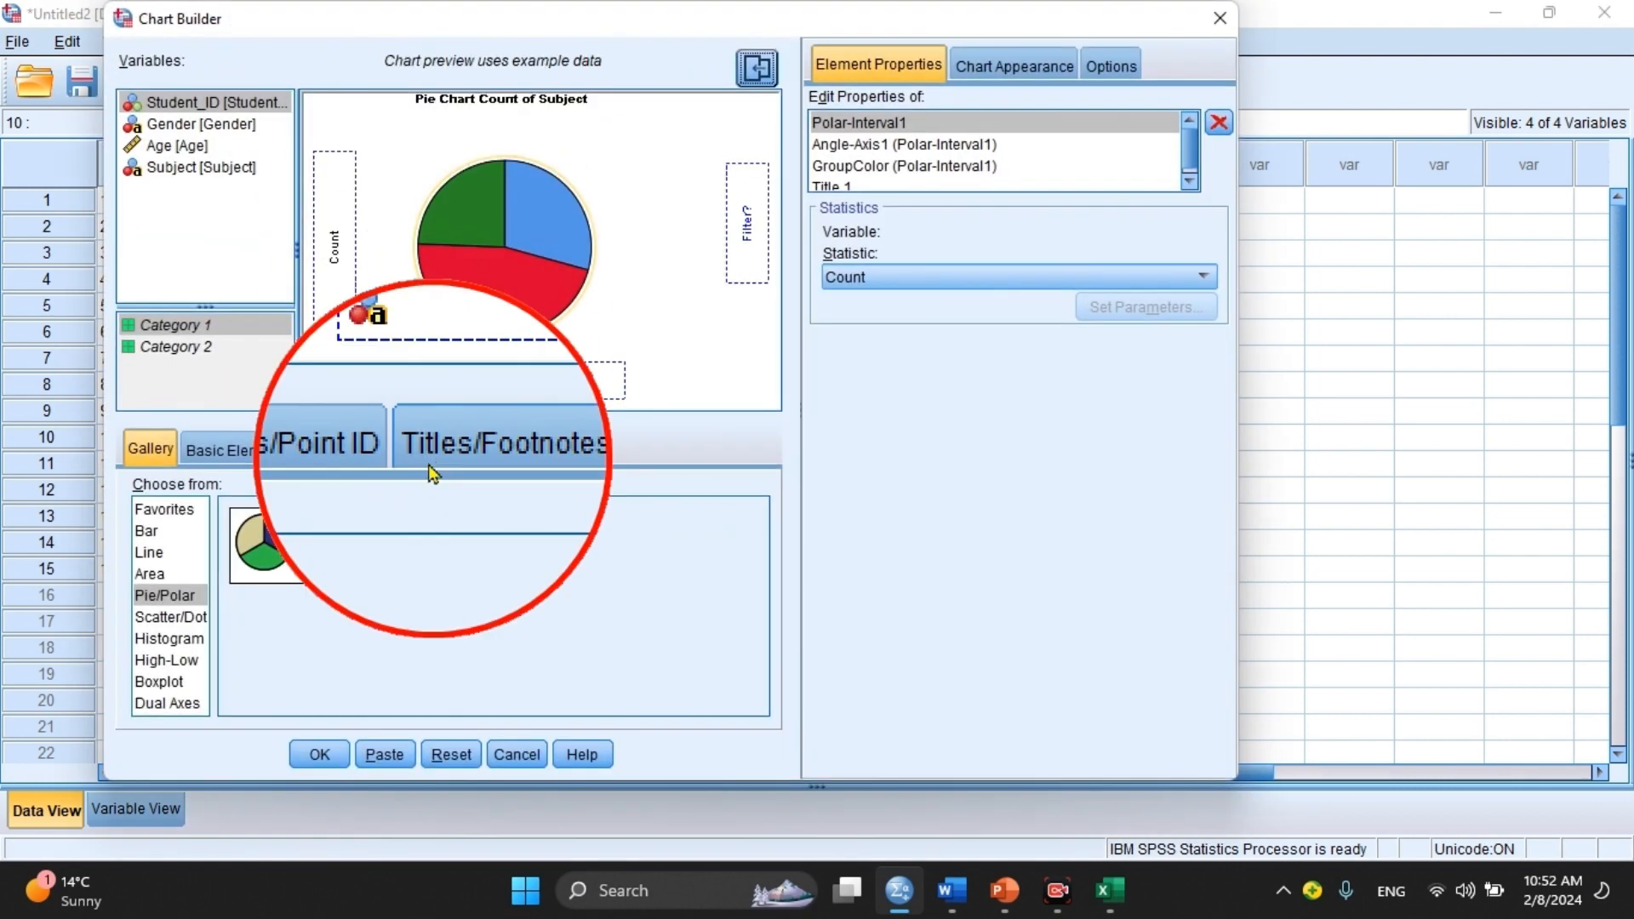
{"action": "left_click", "coordinate": [451, 754]}
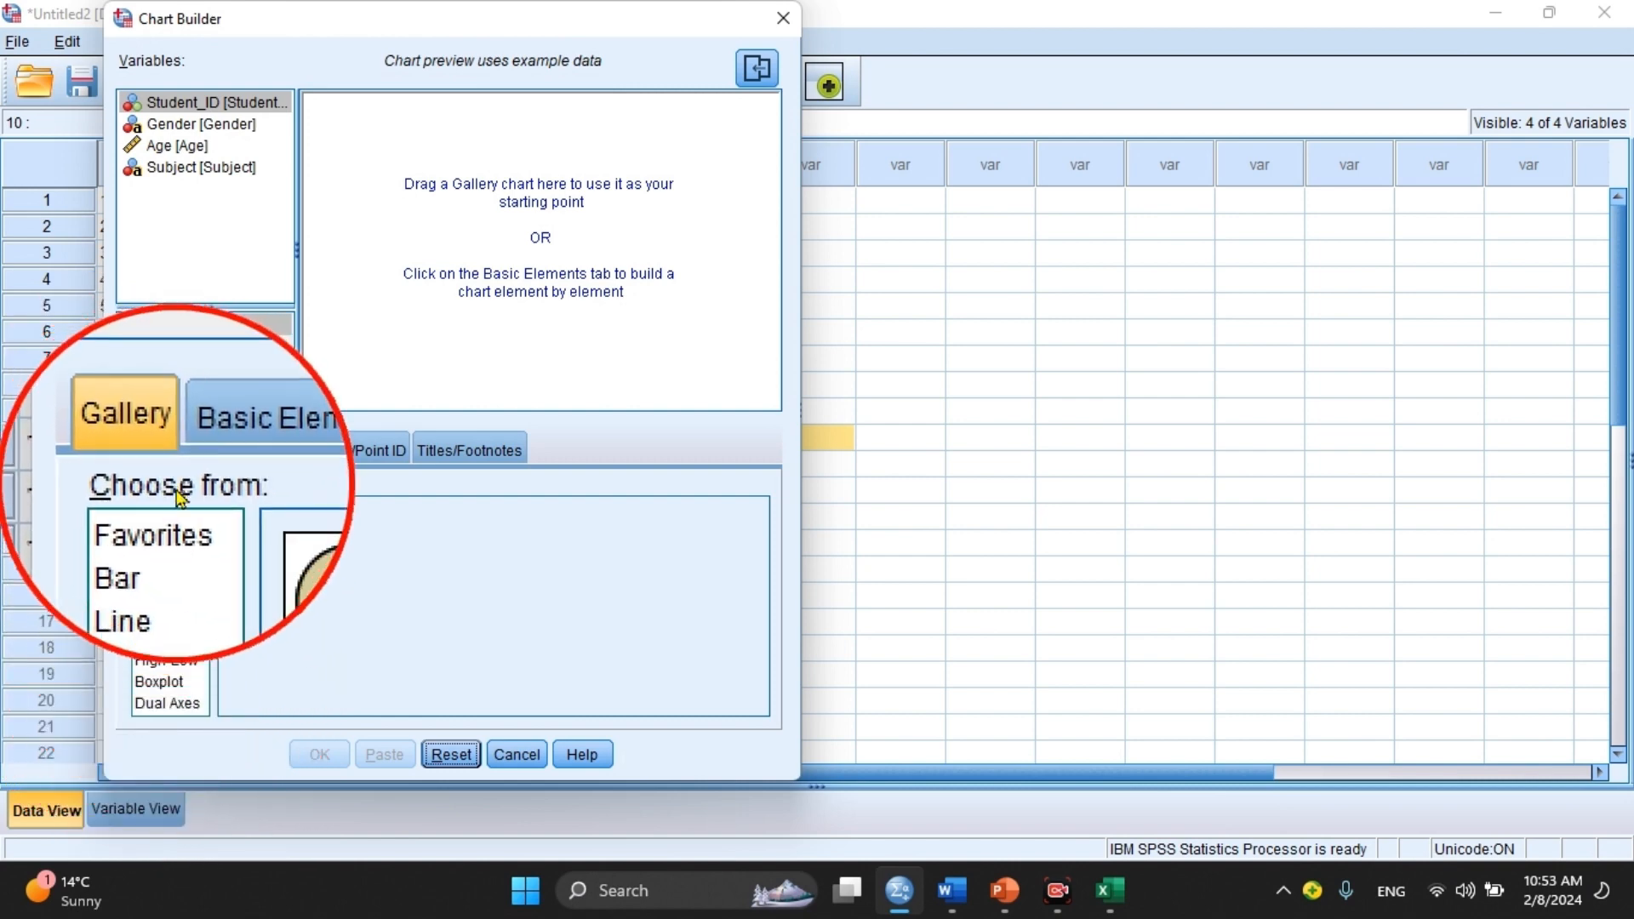
Place a Pie/Polar chart in the chart preview and slice it by Subject.
{"action": "left_click", "coordinate": [158, 605]}
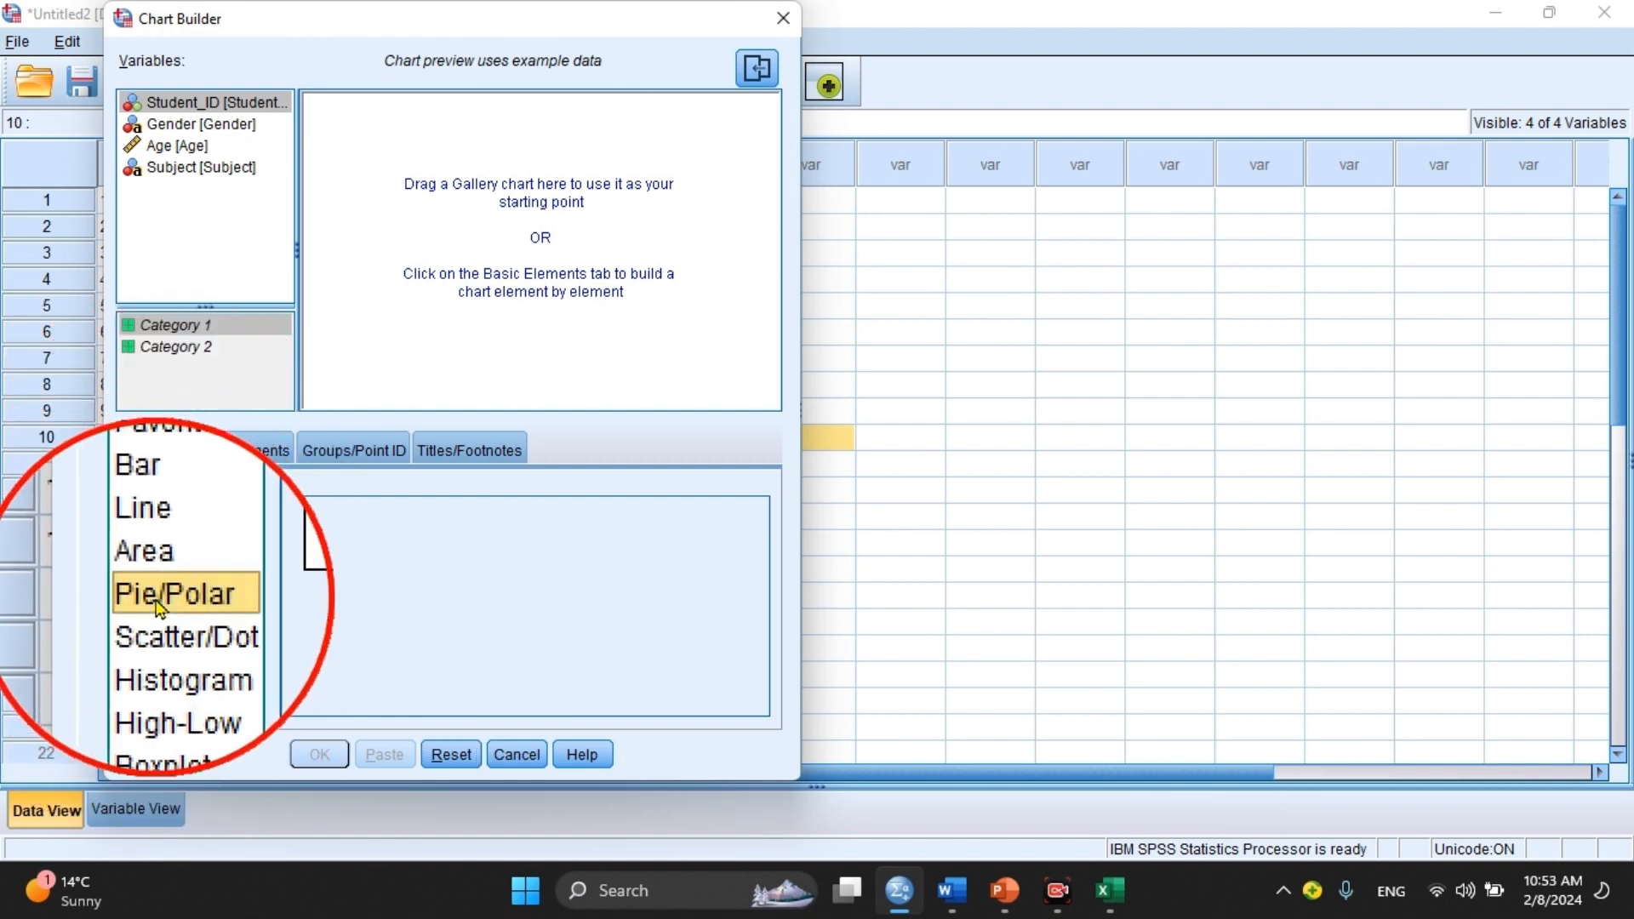
{"action": "left_click_drag", "start_coordinate": [268, 554], "coordinate": [482, 210]}
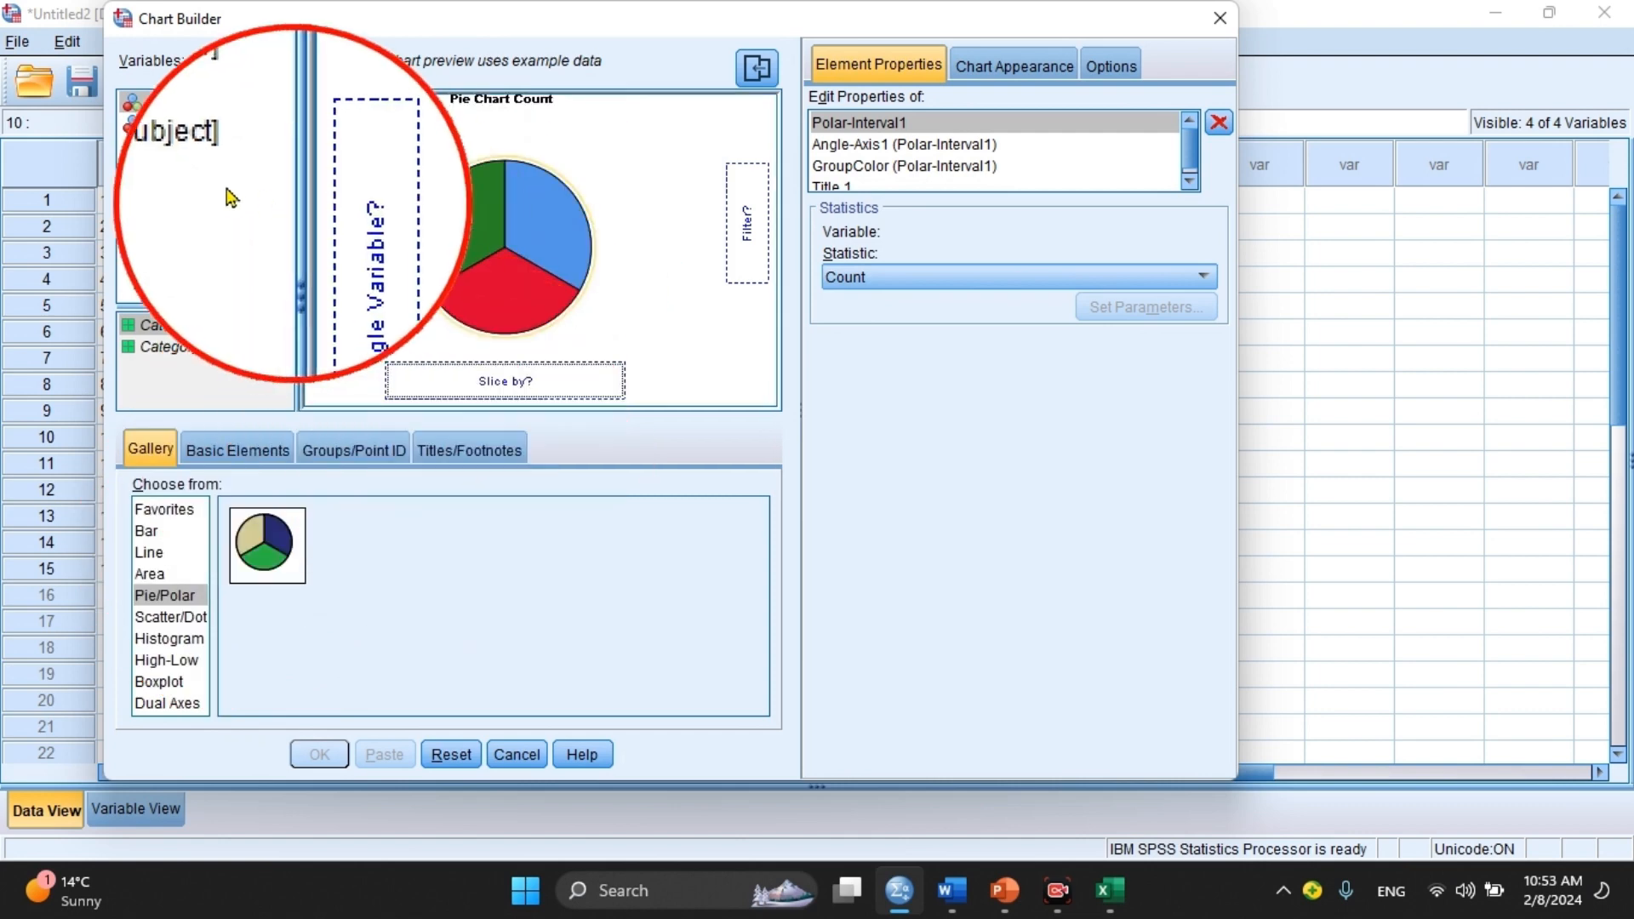
{"action": "left_click_drag", "start_coordinate": [187, 170], "coordinate": [481, 392]}
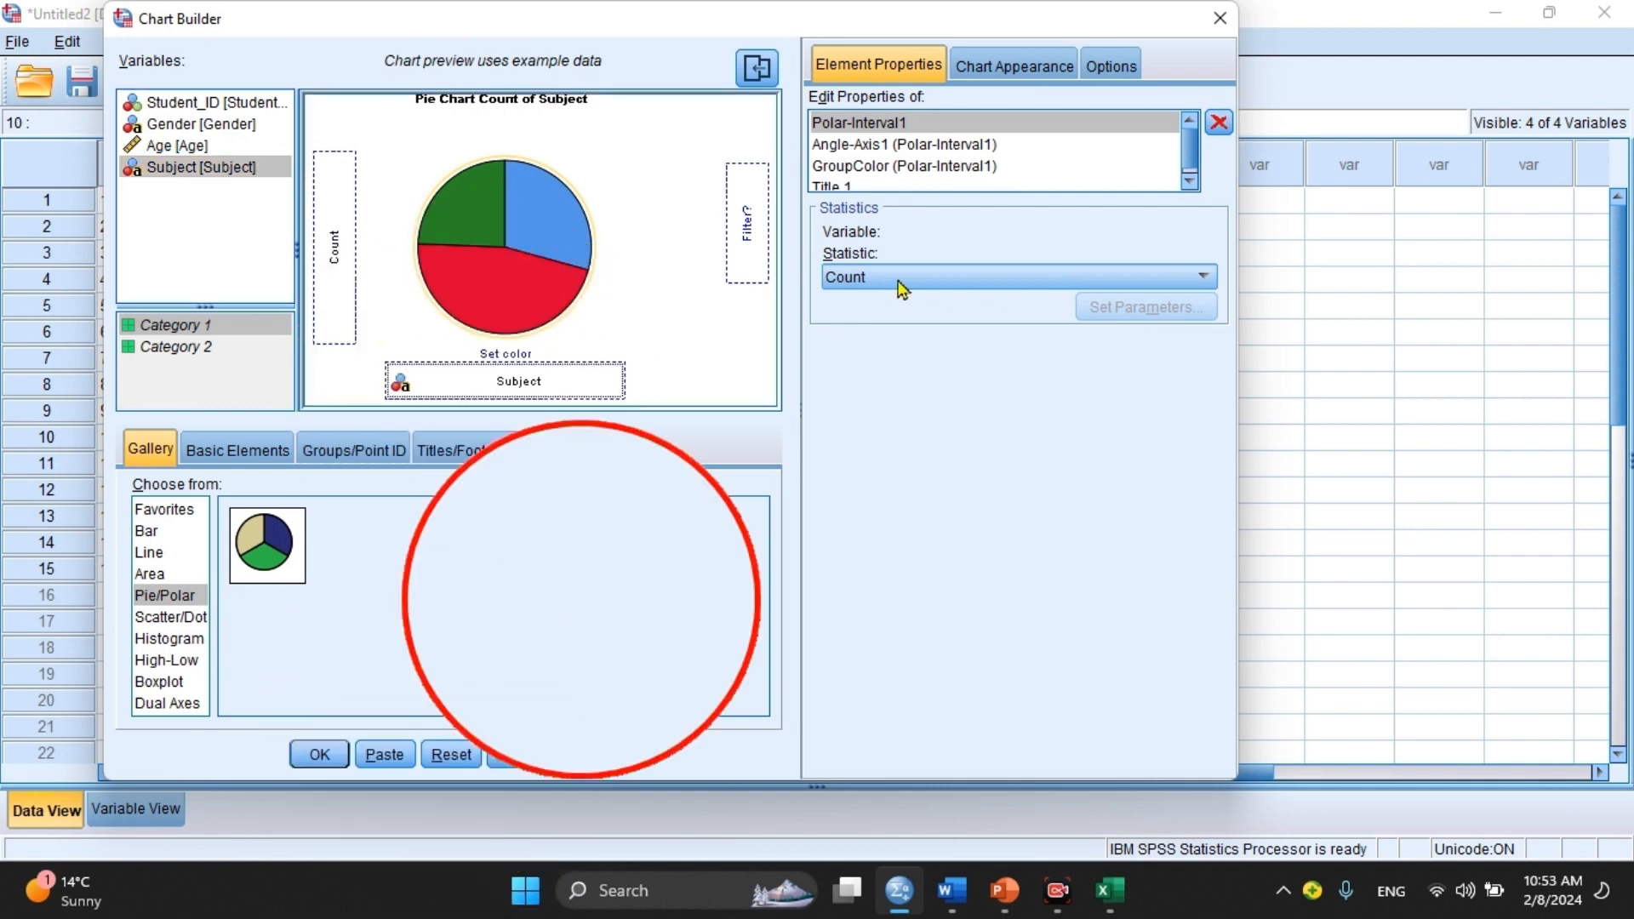
Review the pie's element and appearance properties, leave custom color, border and grid line settings off, and generate the chart.
{"action": "left_click", "coordinate": [956, 170]}
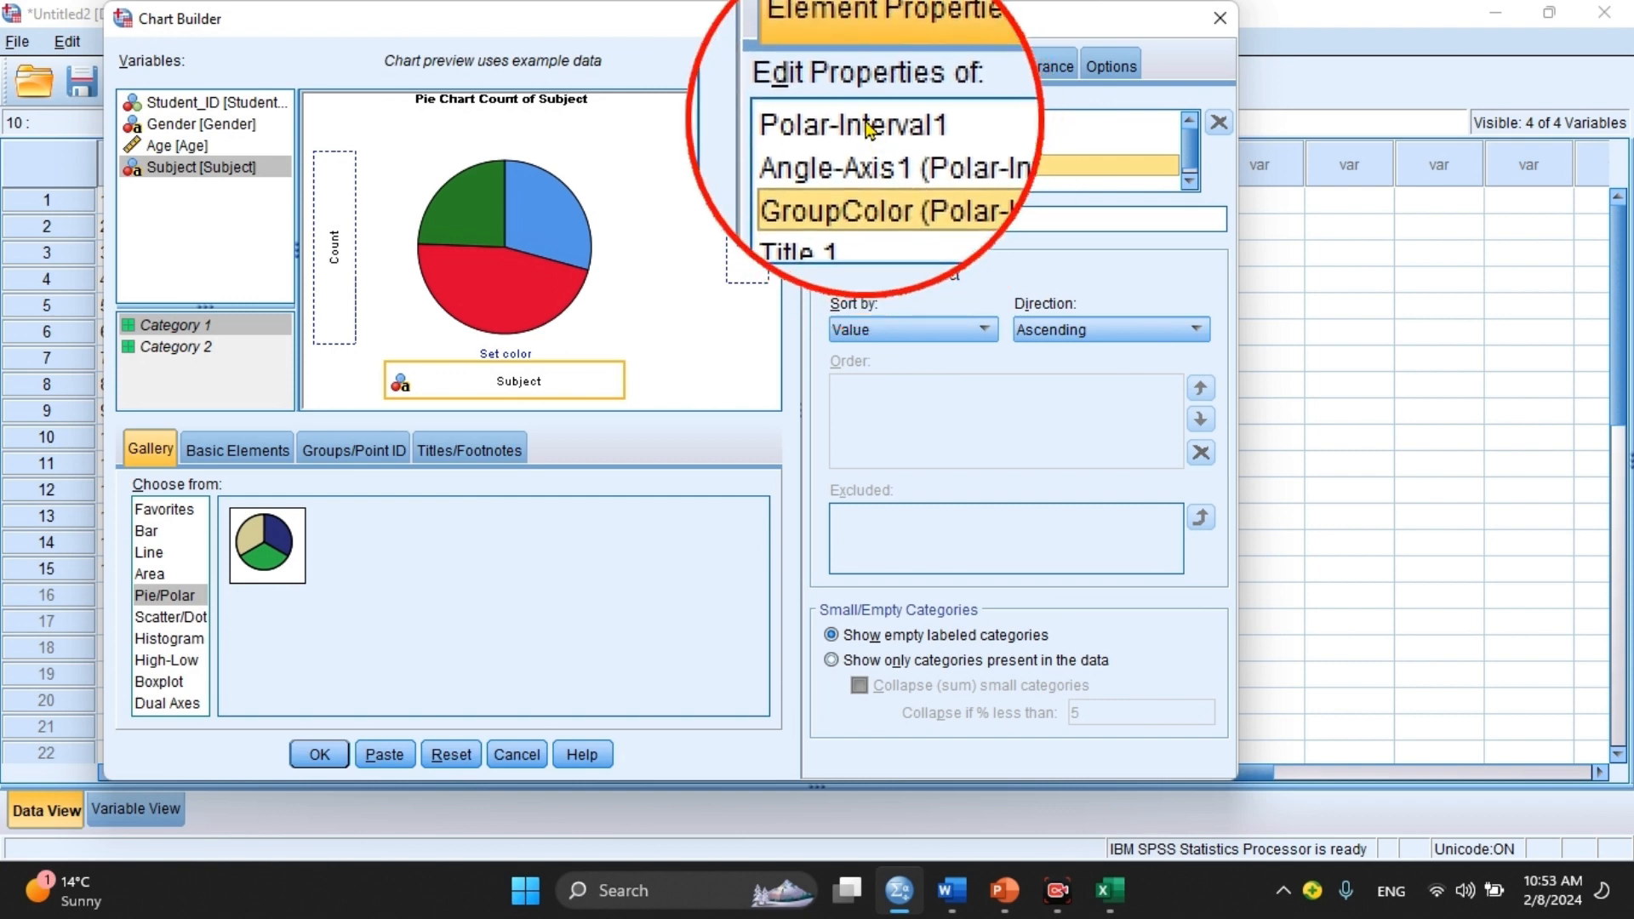
{"action": "left_click", "coordinate": [868, 126]}
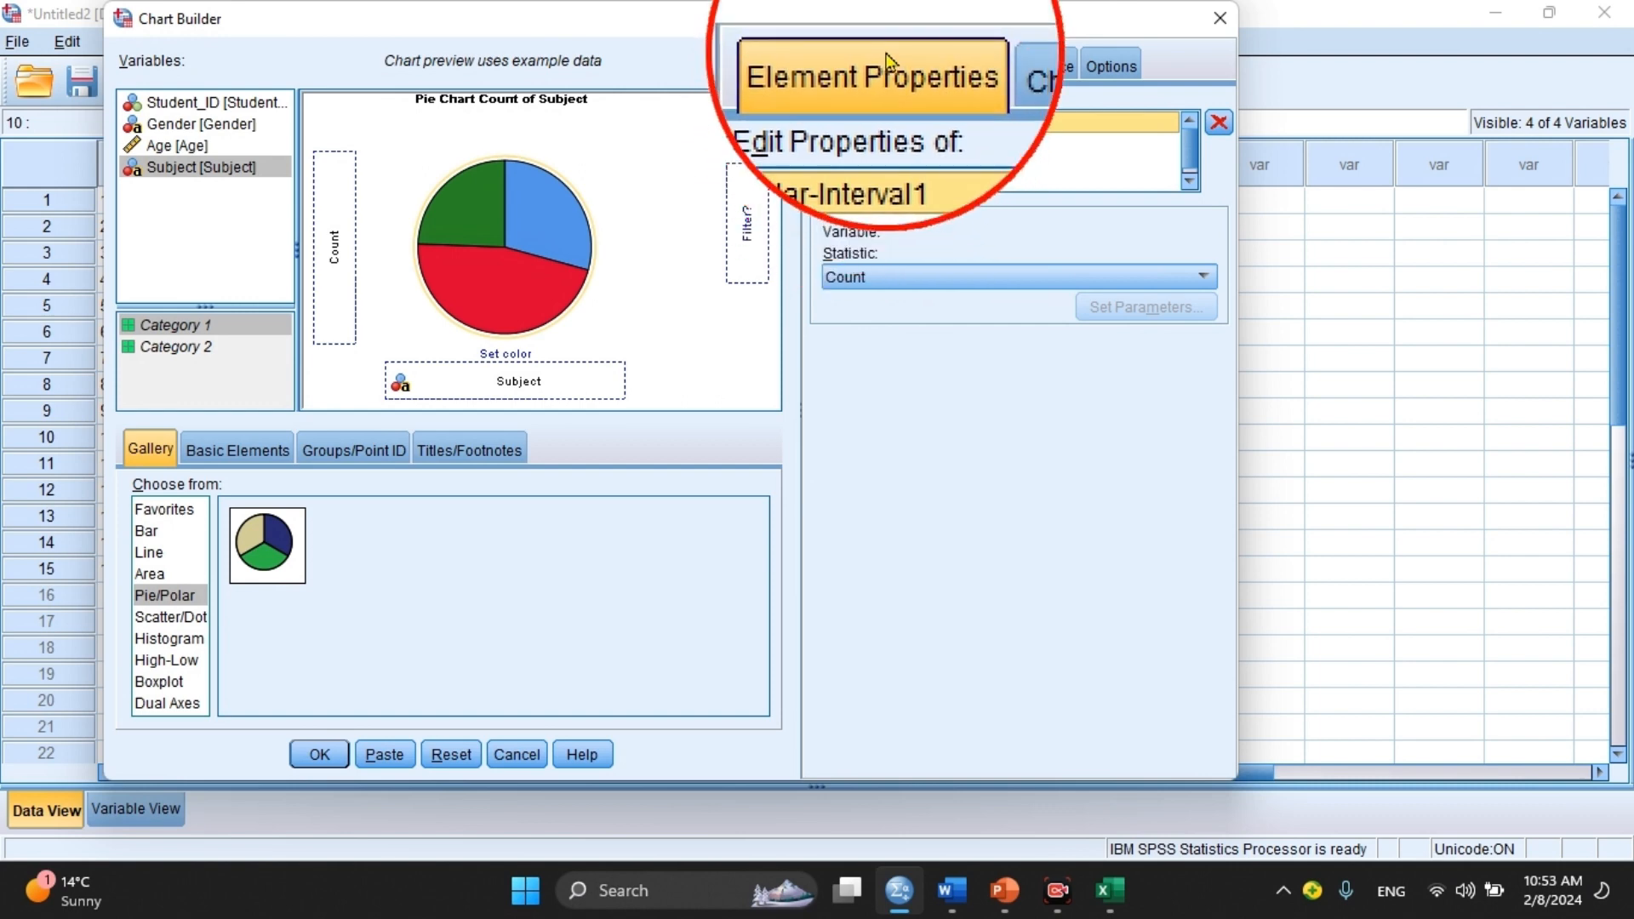
{"action": "left_click", "coordinate": [981, 68]}
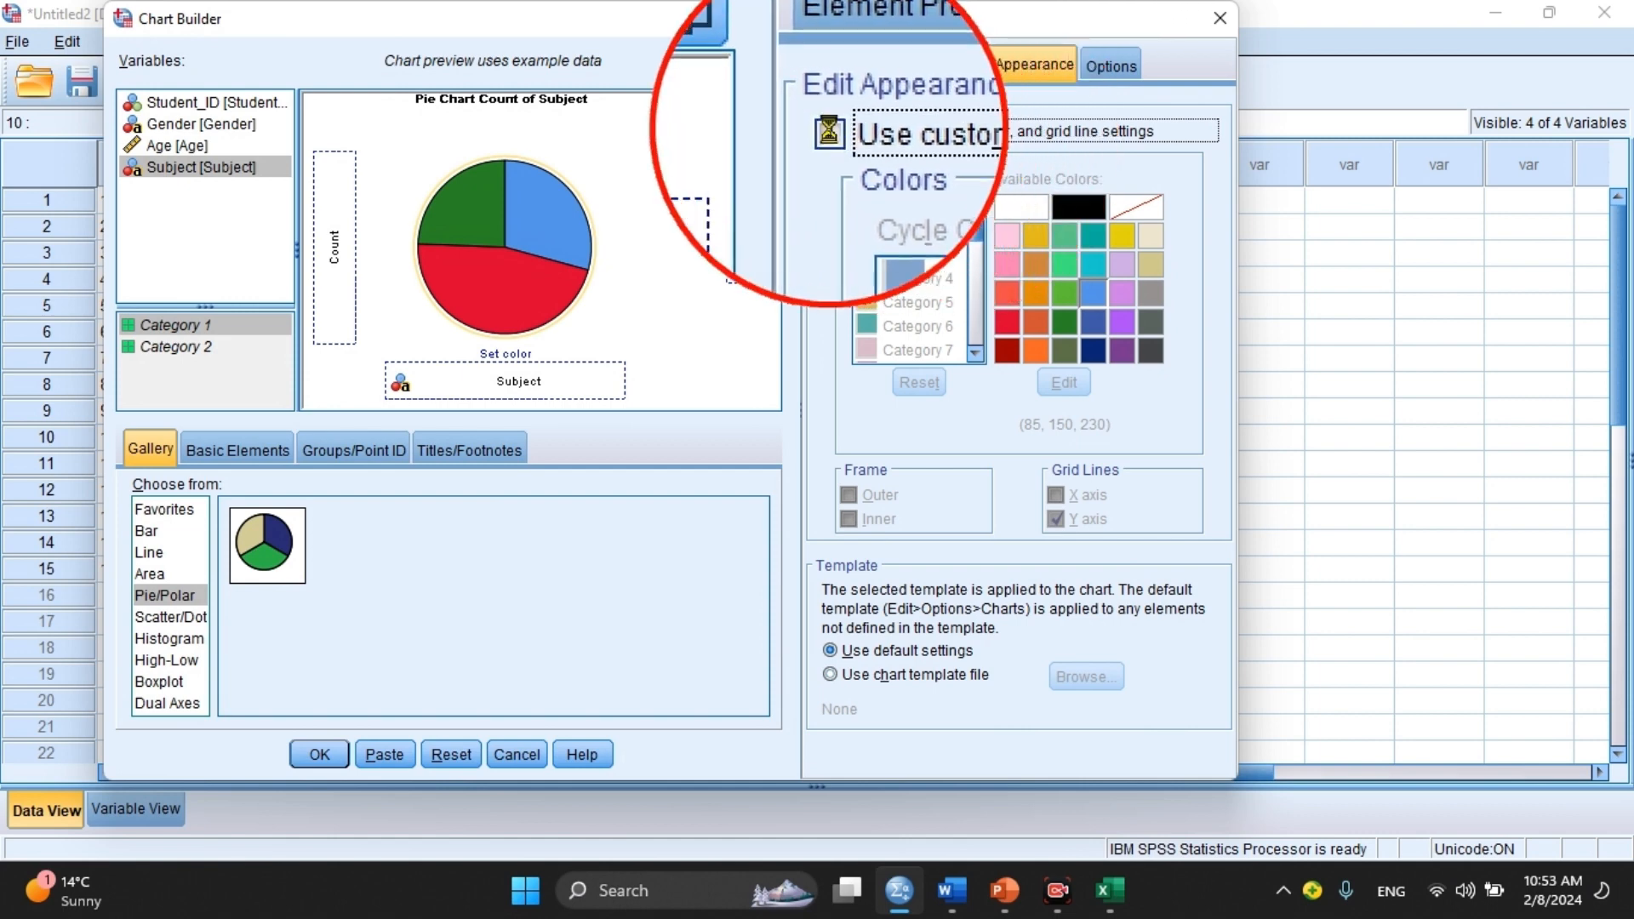
{"action": "left_click", "coordinate": [818, 132]}
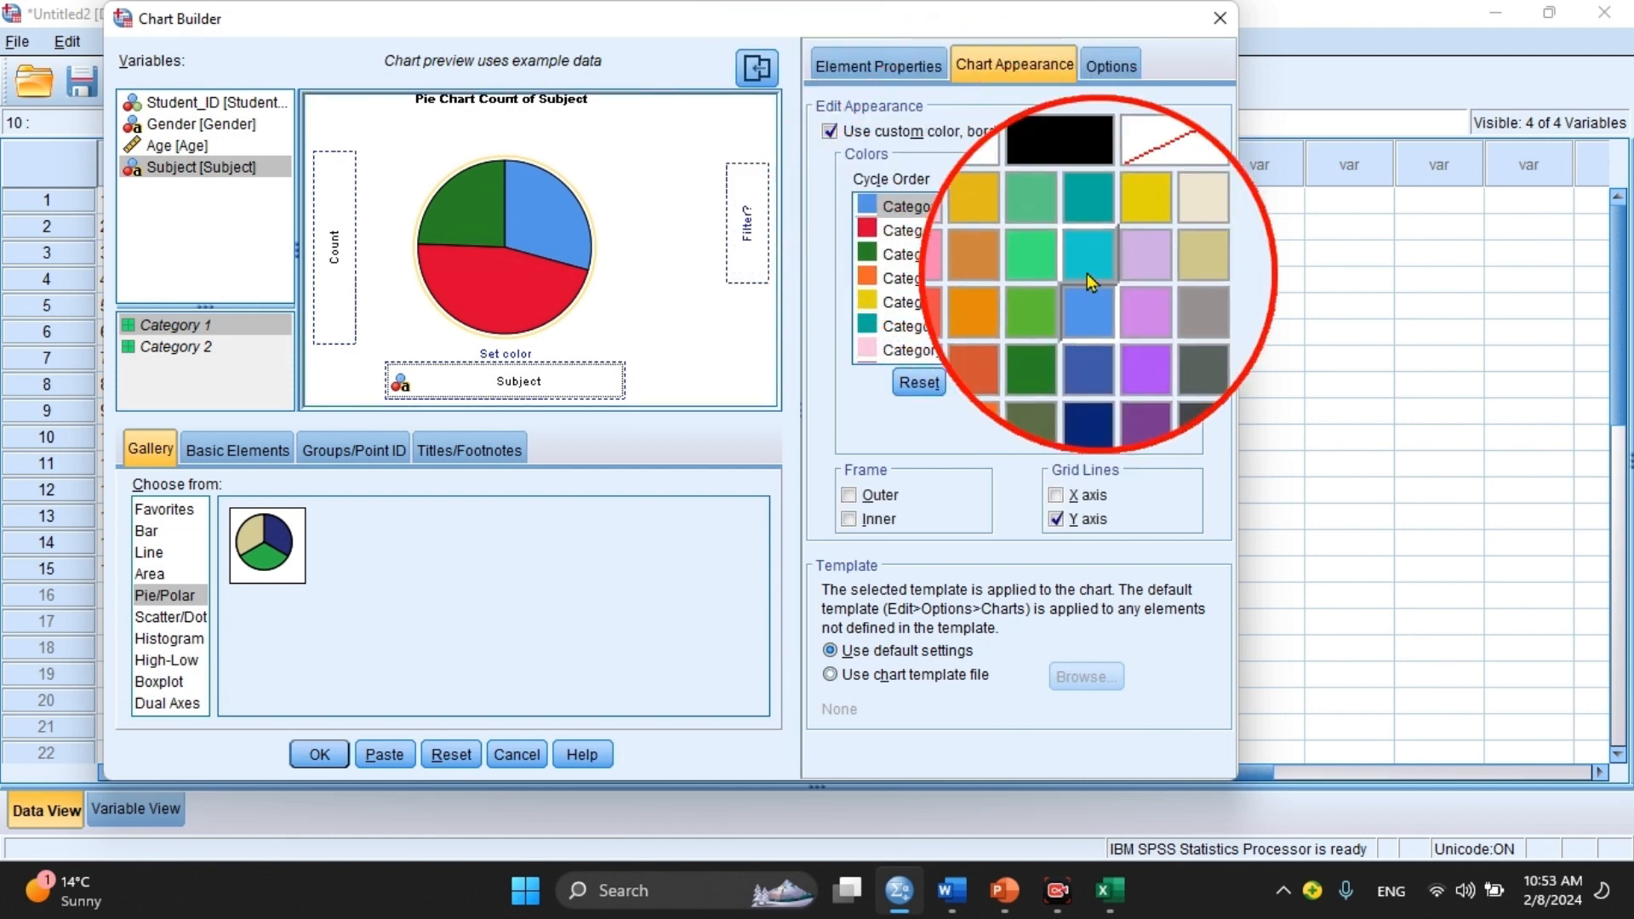
{"action": "left_click", "coordinate": [830, 131]}
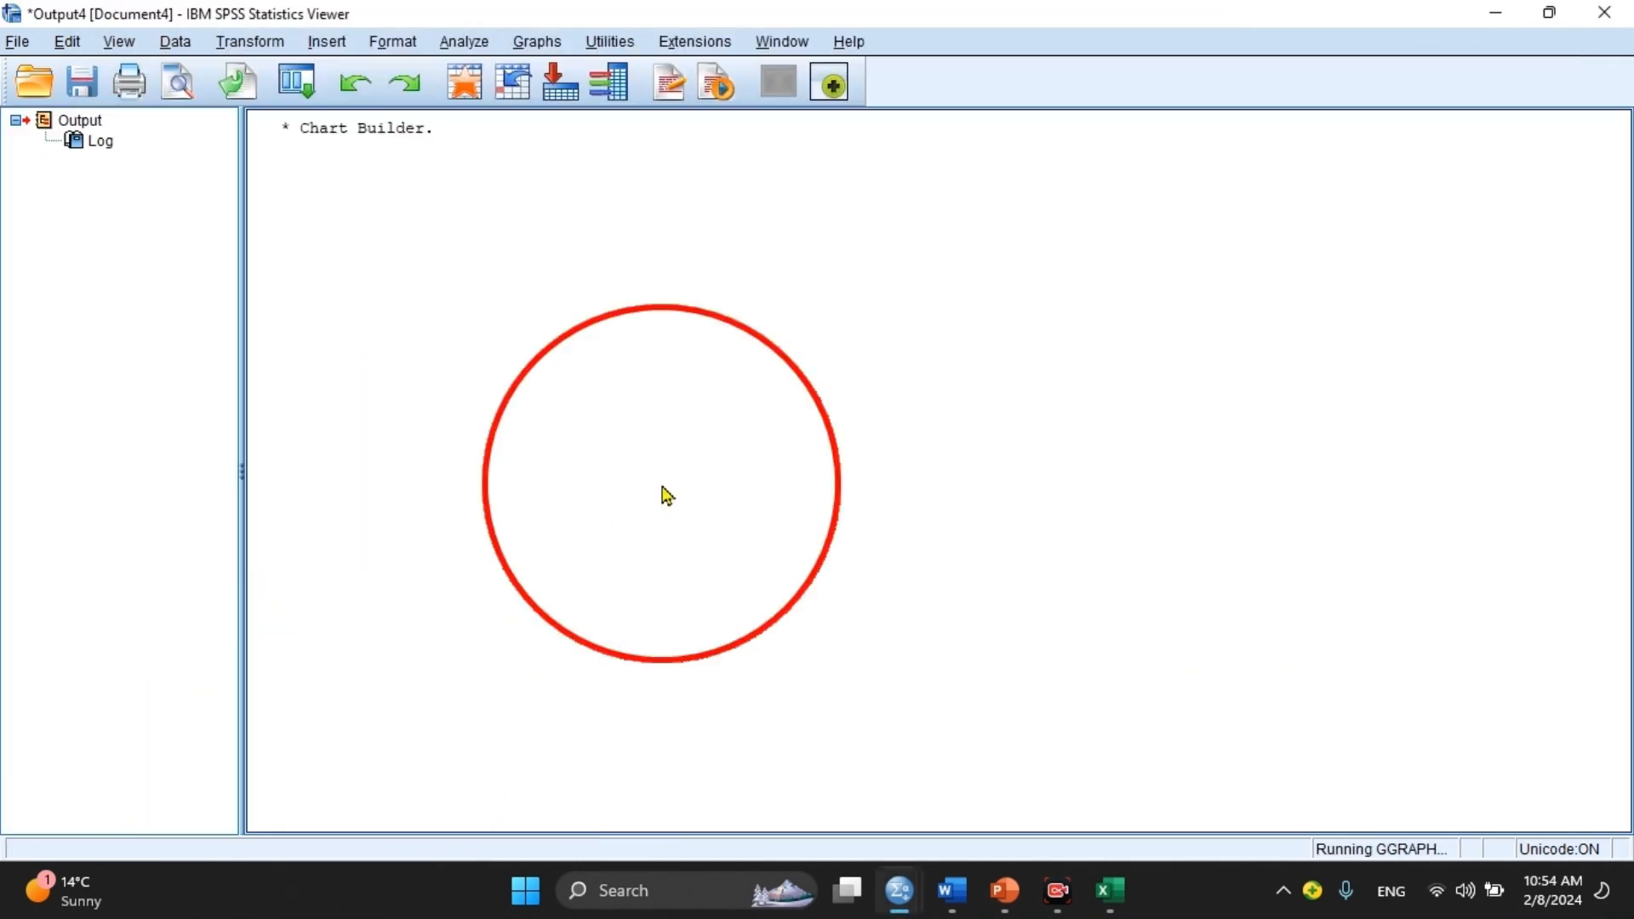
{"action": "scroll", "coordinate": [1621, 595], "scroll_direction": "down", "scroll_amount": 5}
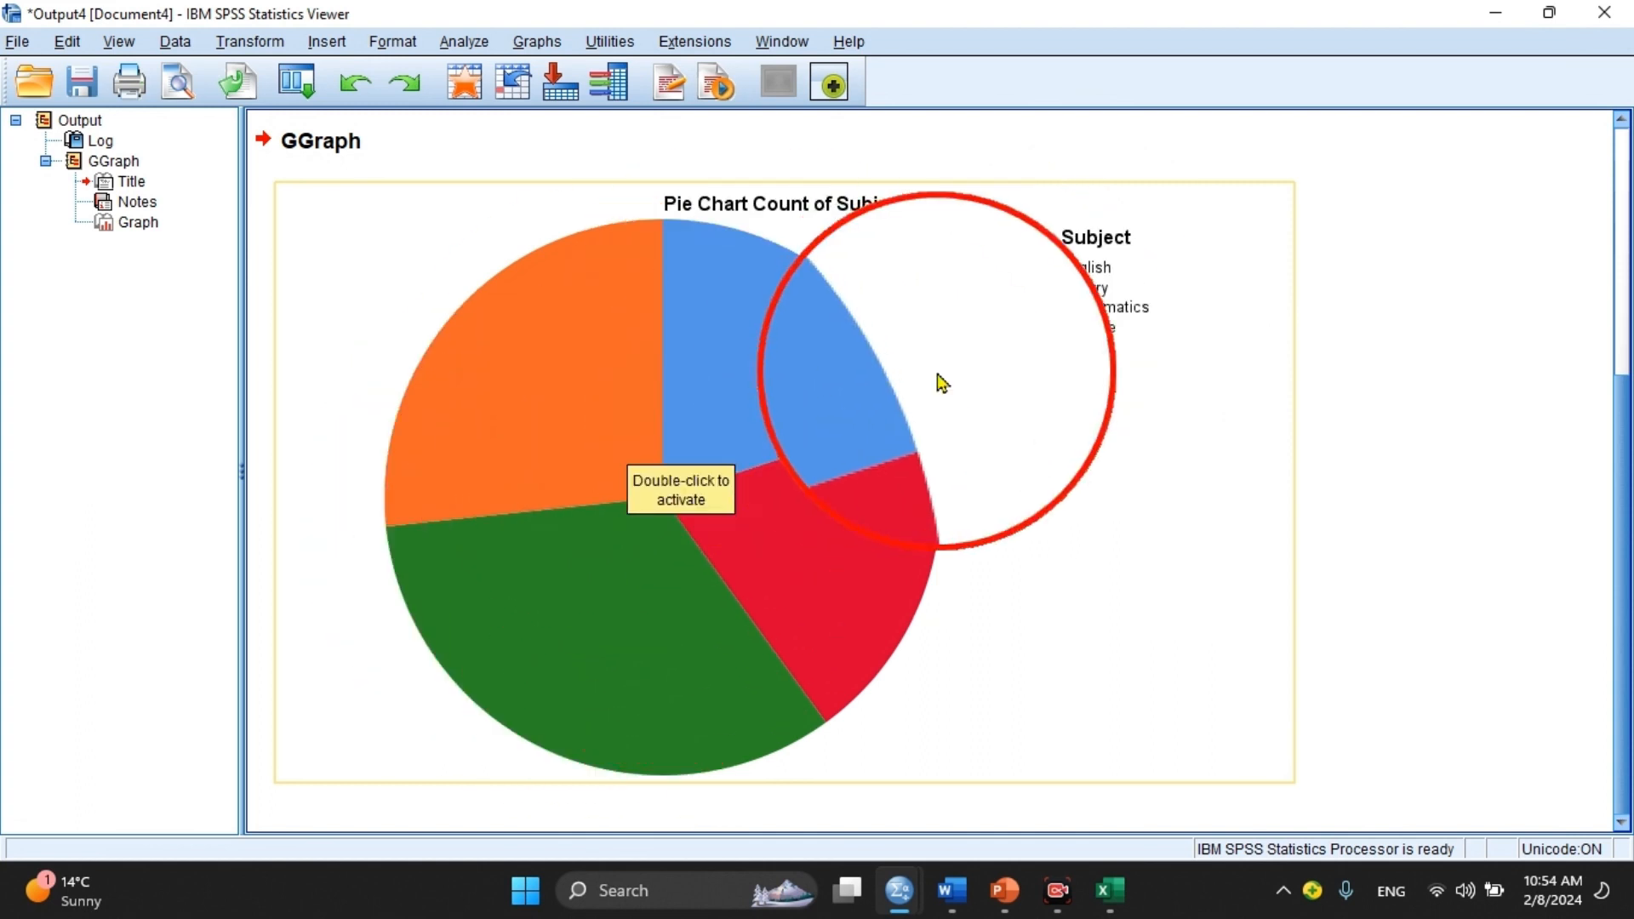
Edit the pie chart in the output to show data labels with Percent, Subject and Count on every slice.
{"action": "double_click", "coordinate": [627, 451]}
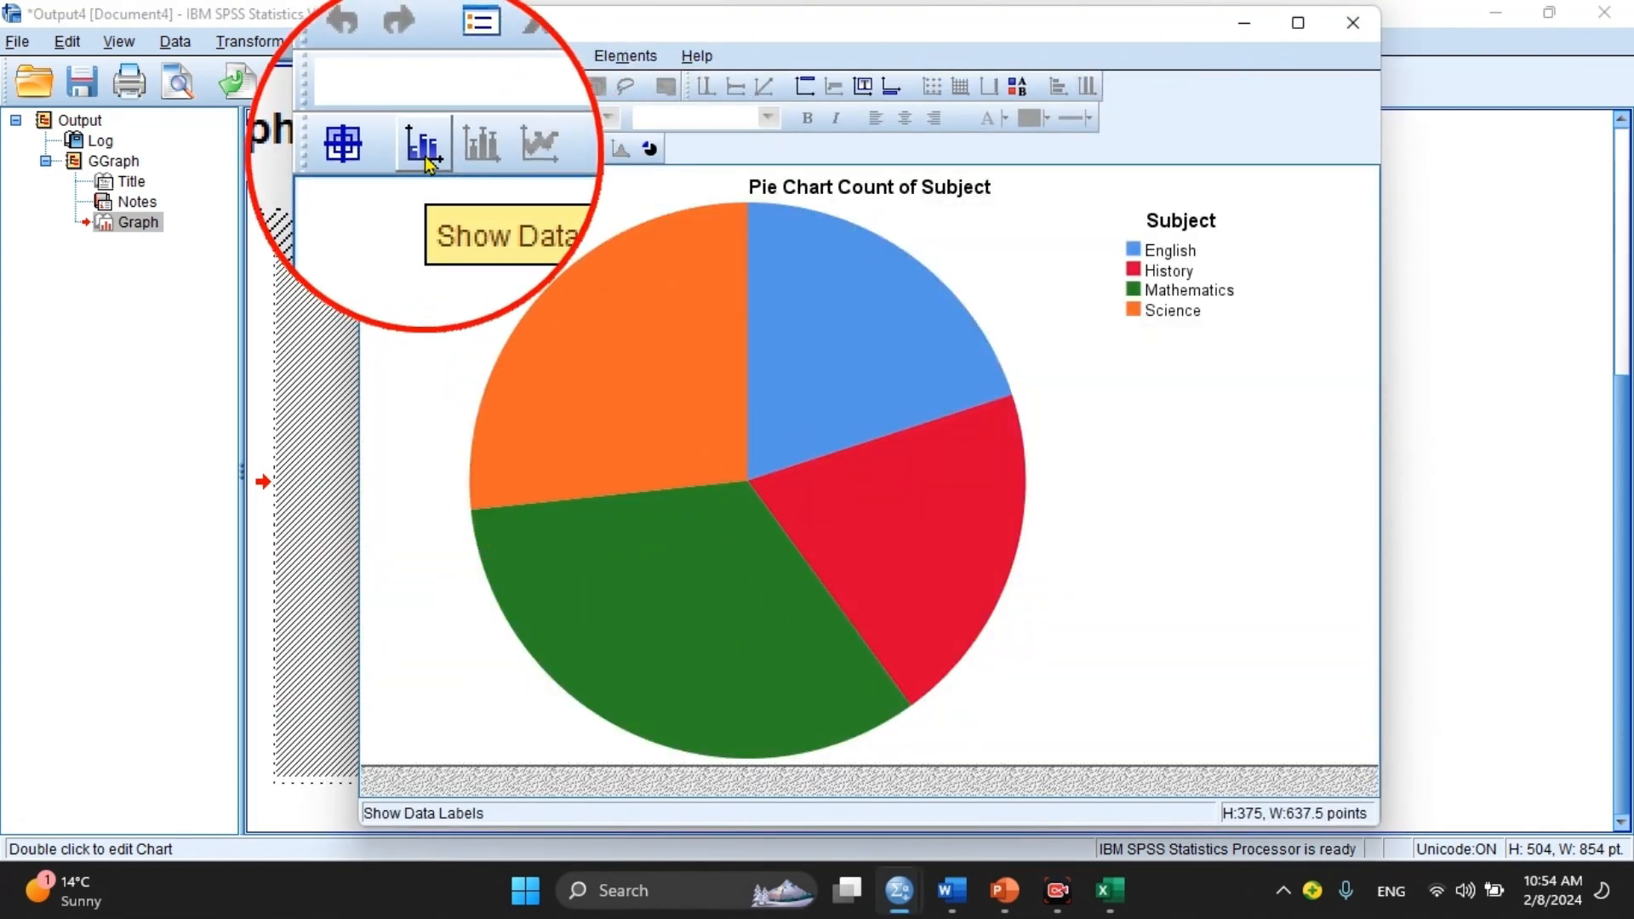
{"action": "left_click", "coordinate": [427, 160]}
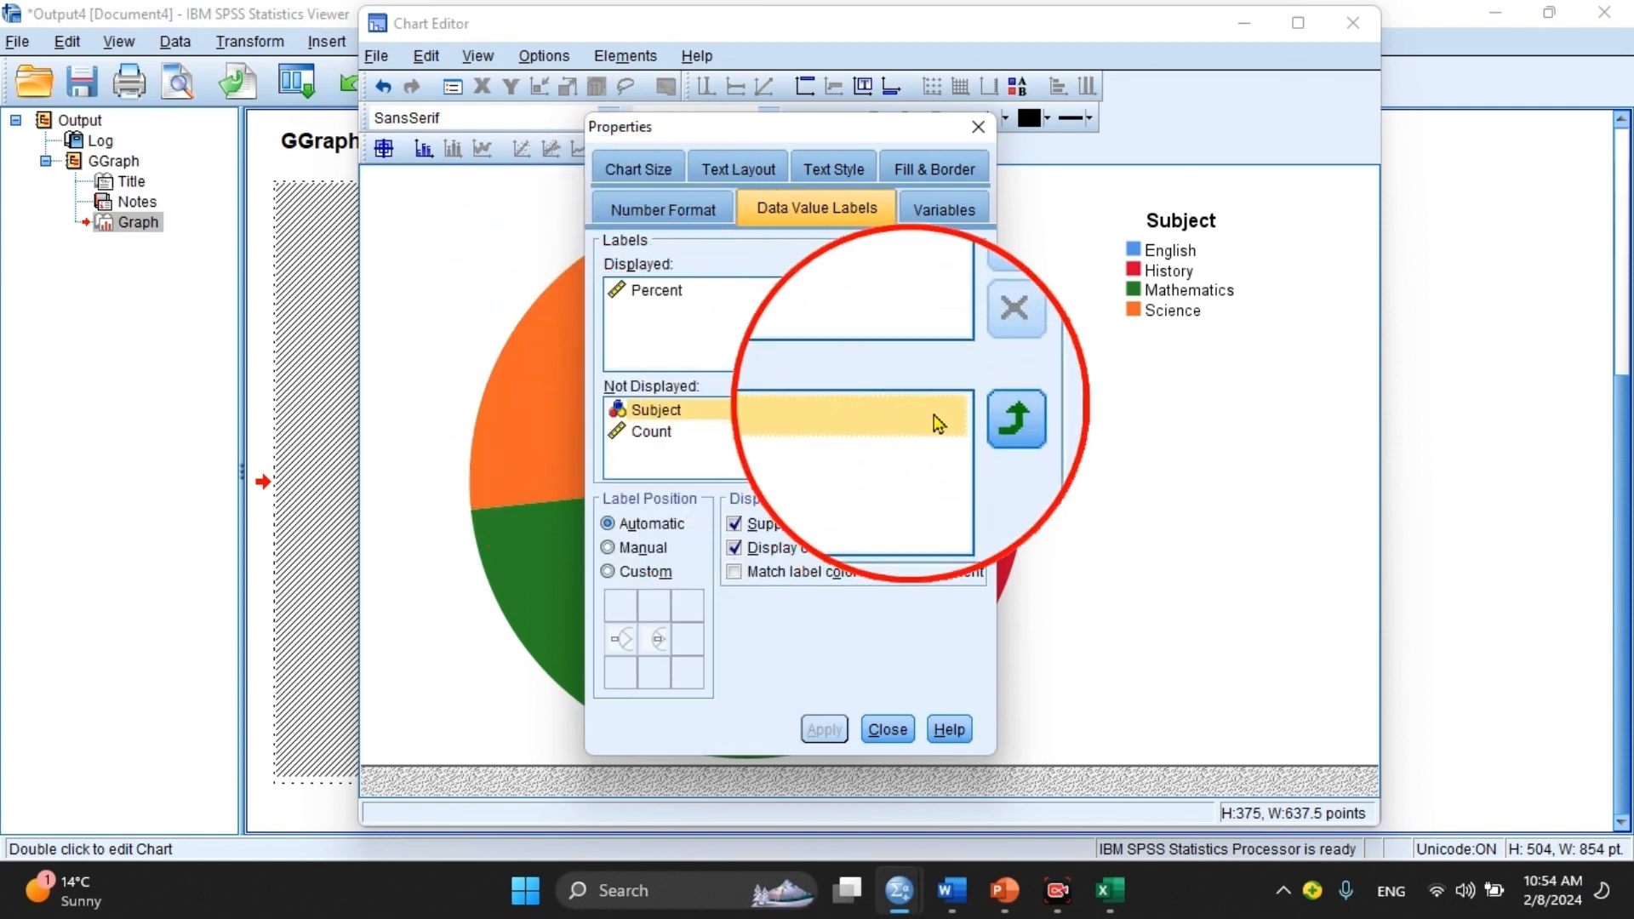
{"action": "left_click", "coordinate": [965, 419]}
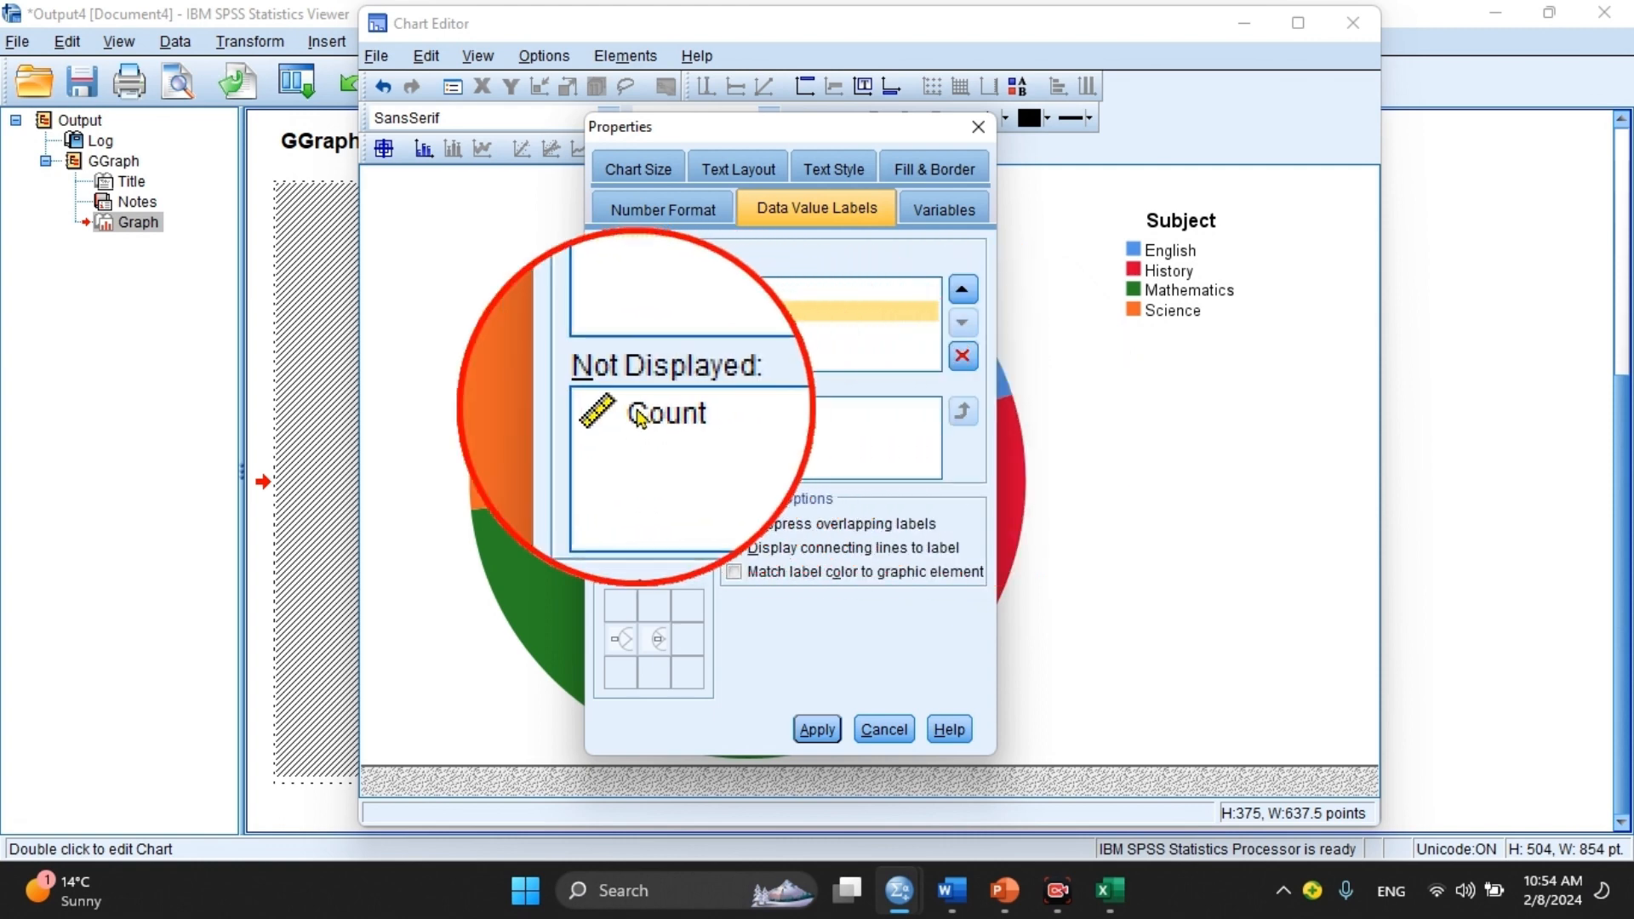
{"action": "left_click", "coordinate": [964, 414]}
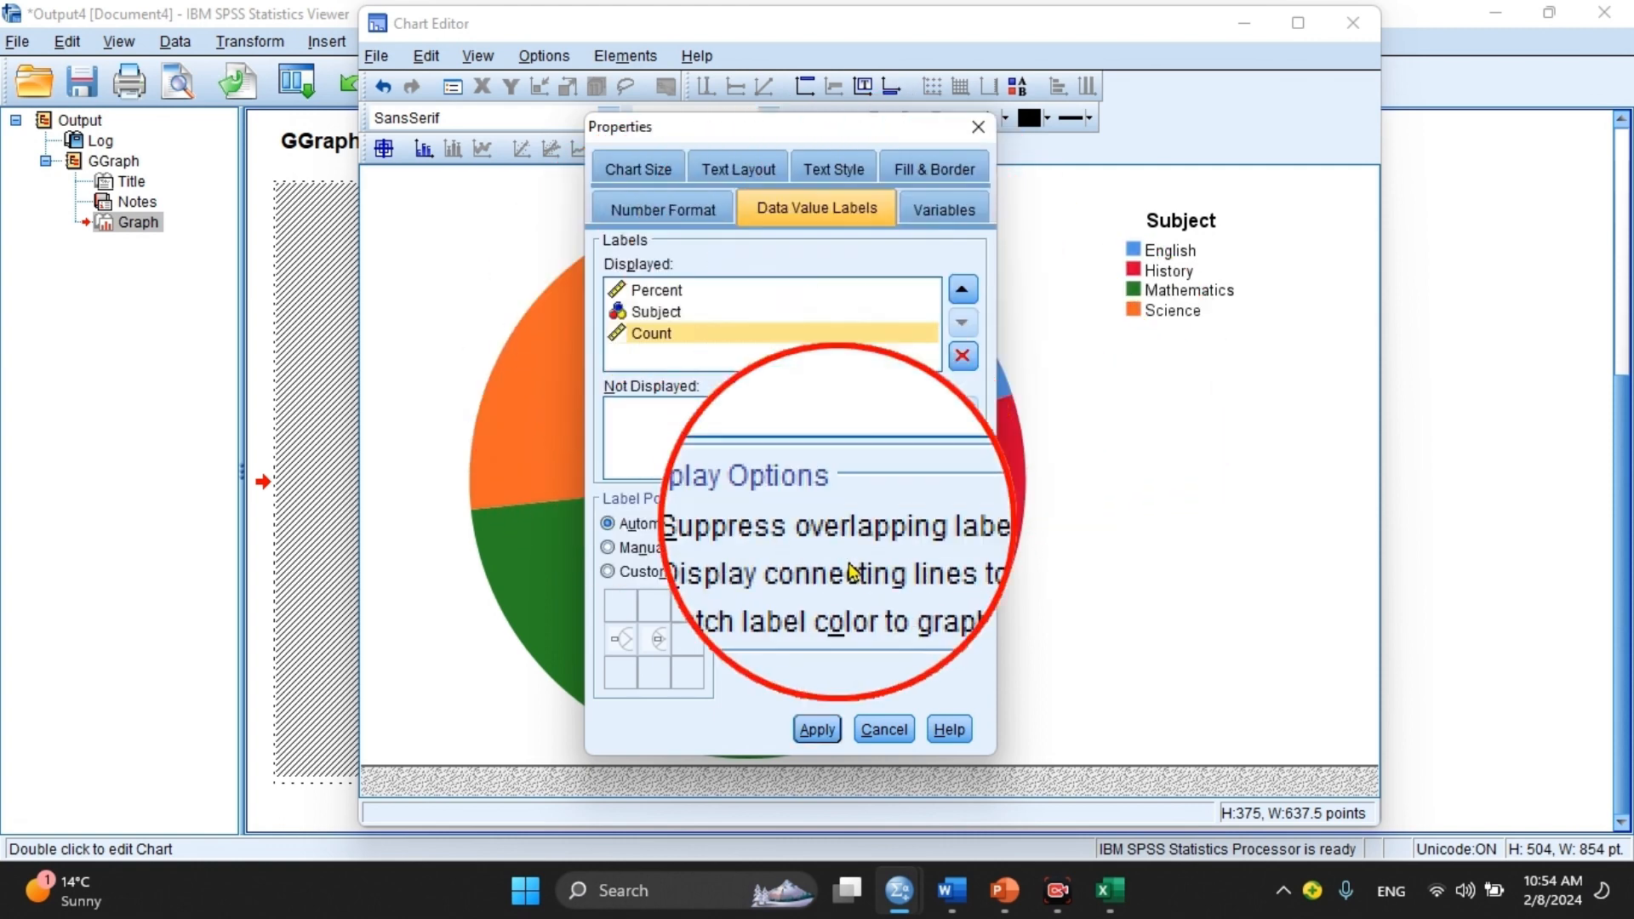
{"action": "left_click", "coordinate": [832, 738]}
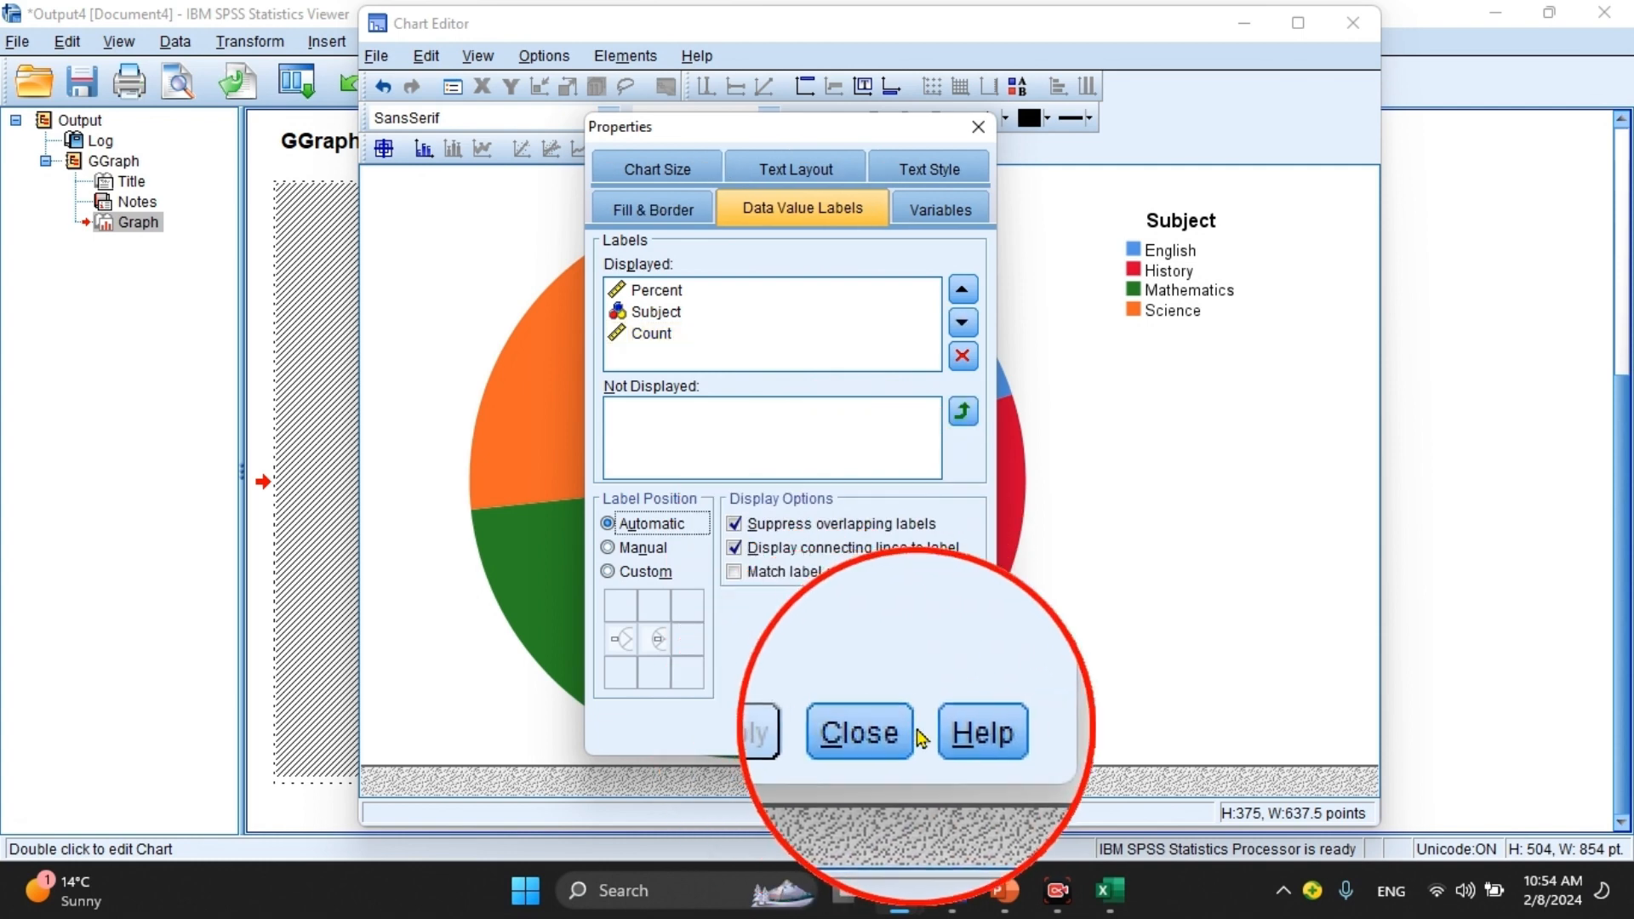
{"action": "left_click", "coordinate": [889, 732]}
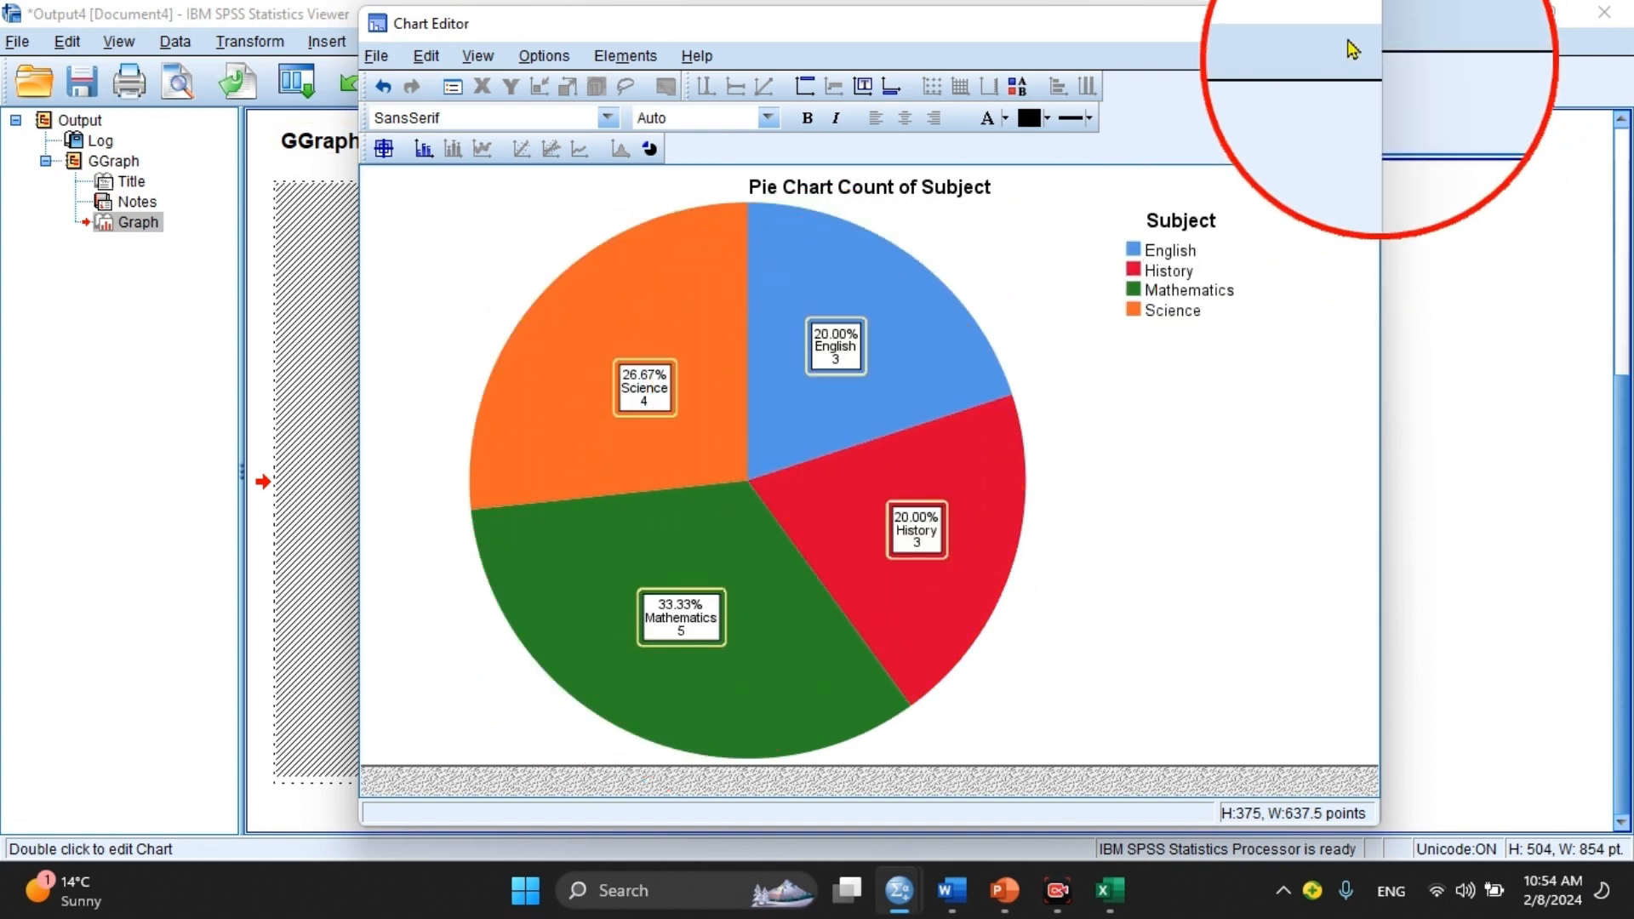
Close the chart editor and the pie chart's output document without saving the output.
{"action": "left_click", "coordinate": [1352, 23]}
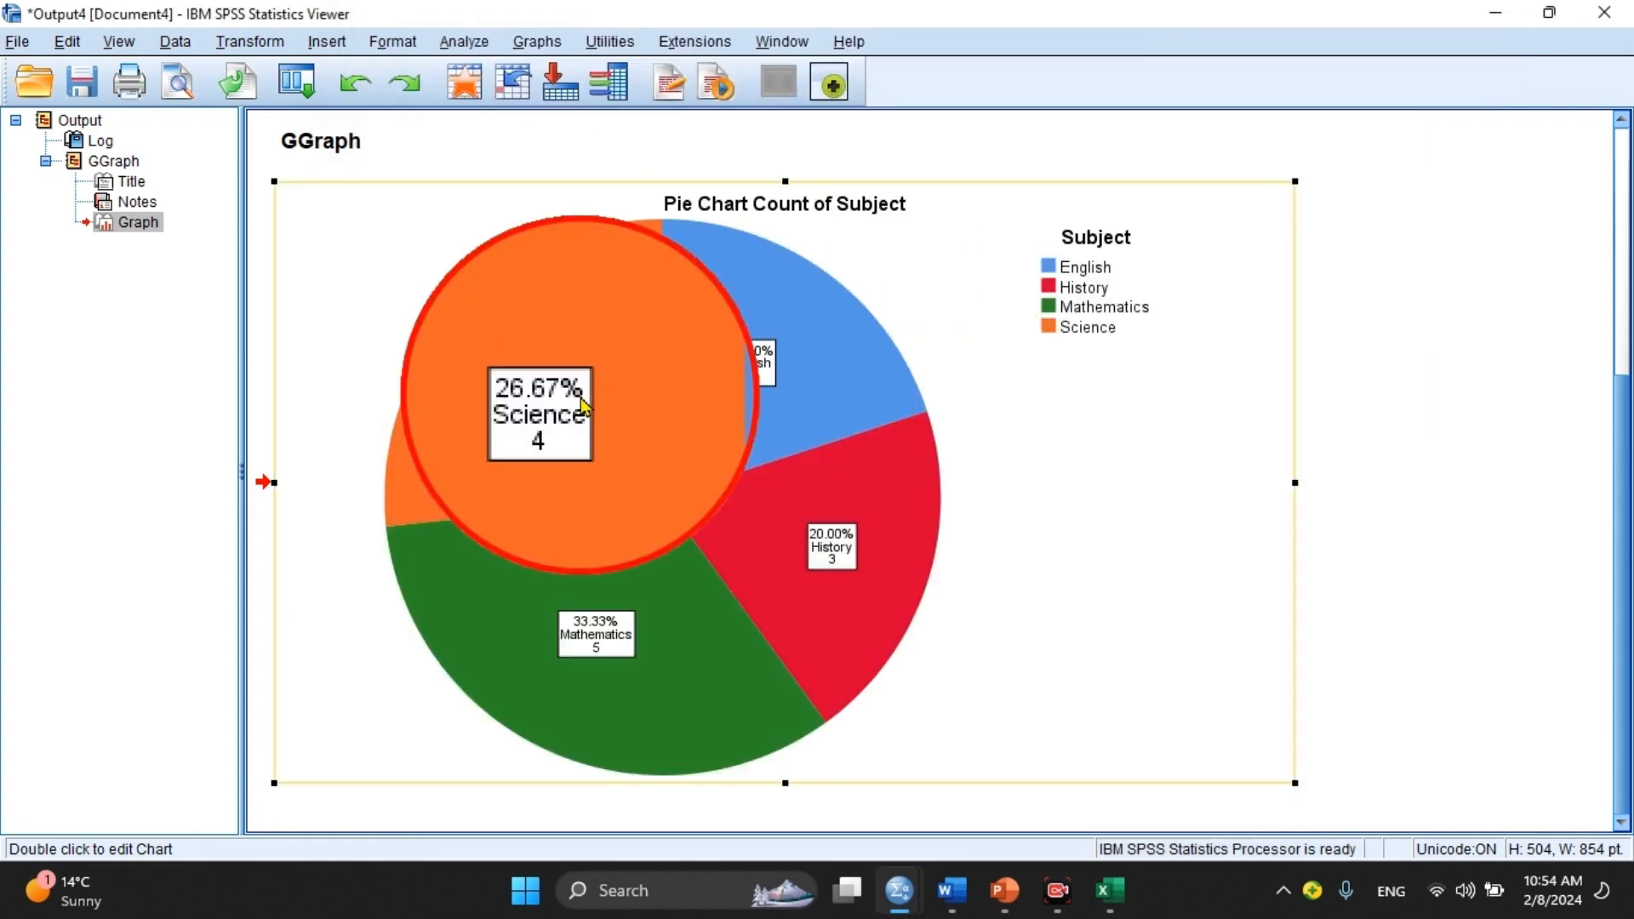
{"action": "left_click", "coordinate": [1614, 19]}
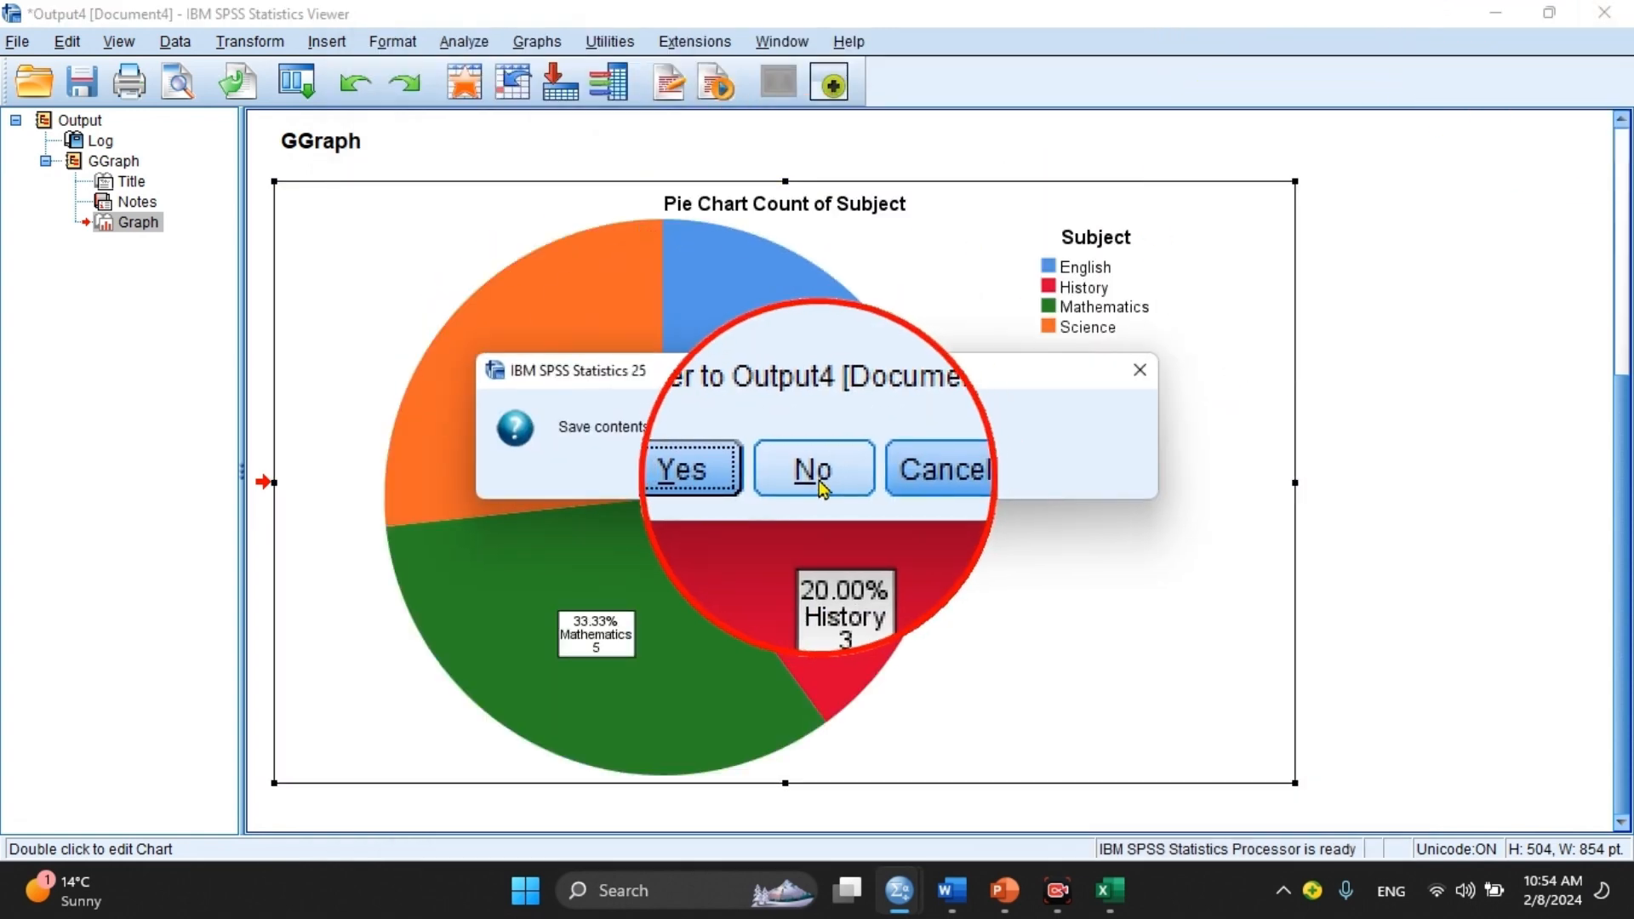
{"action": "left_click", "coordinate": [819, 471]}
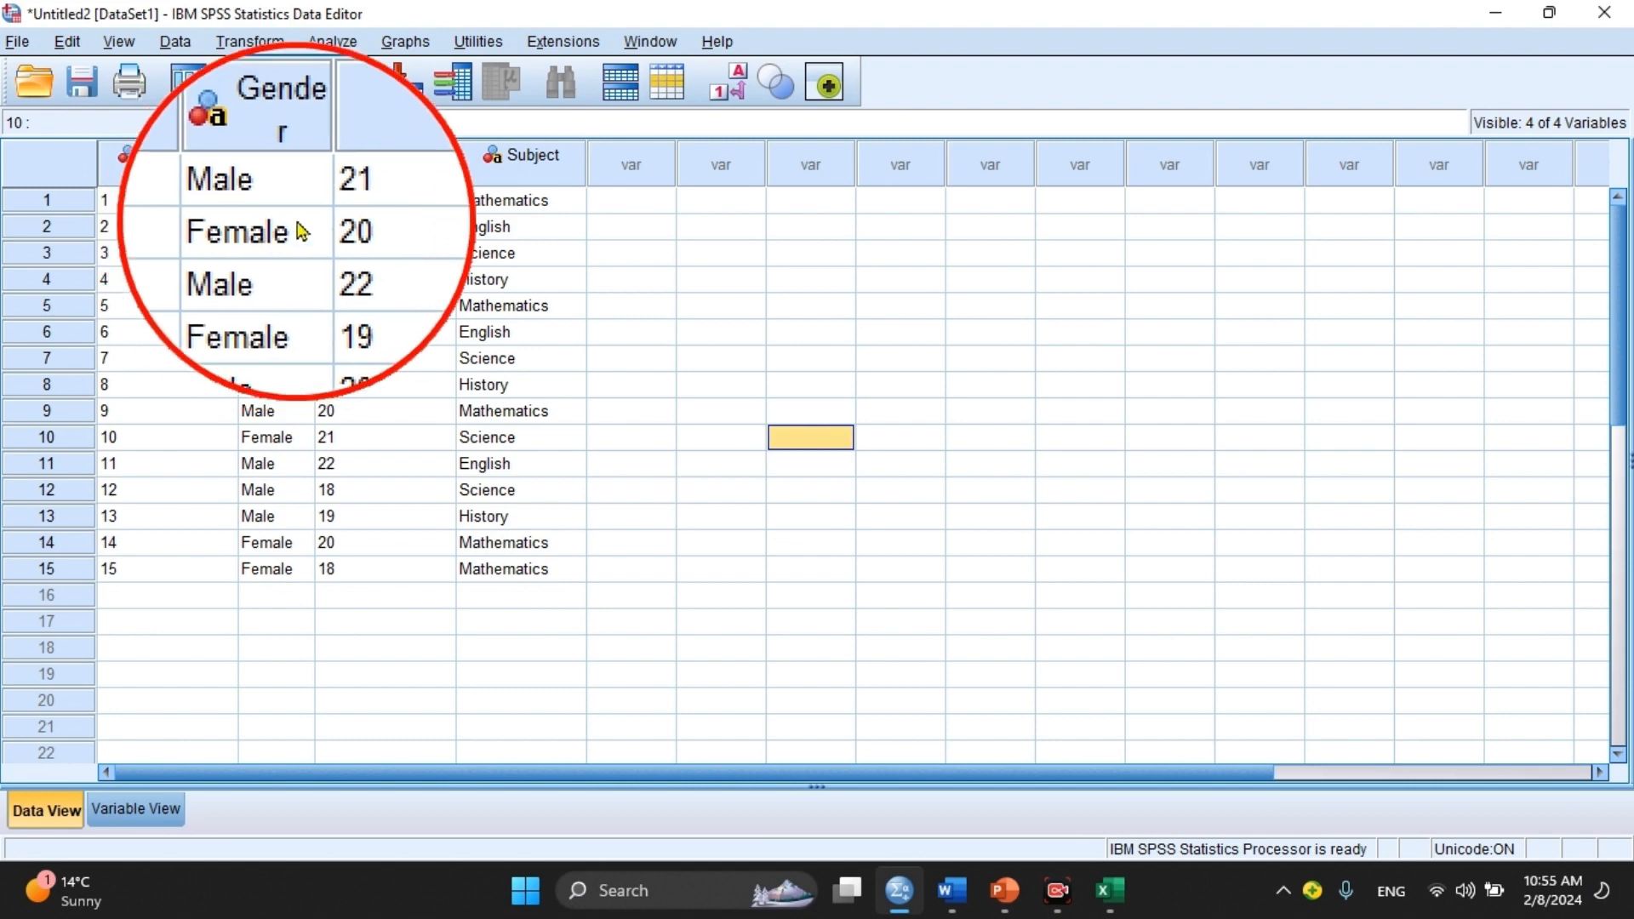
Start a Frequencies analysis under Descriptive Statistics, with Gender as the only variable analyzed.
{"action": "left_click", "coordinate": [331, 42]}
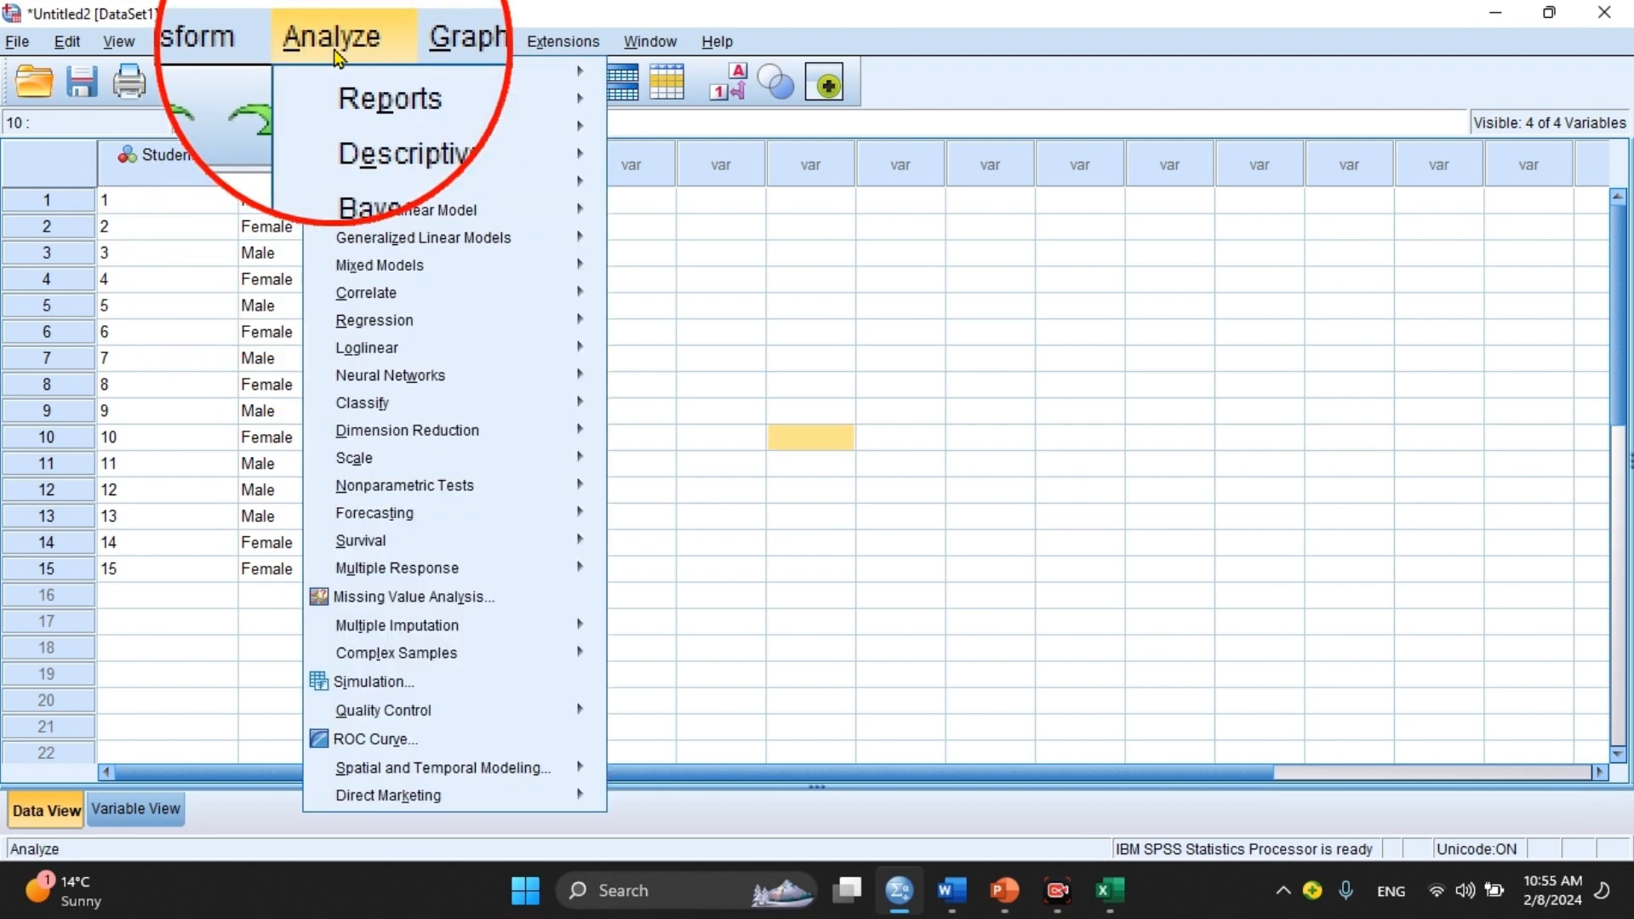
{"action": "mouse_move", "coordinate": [389, 128]}
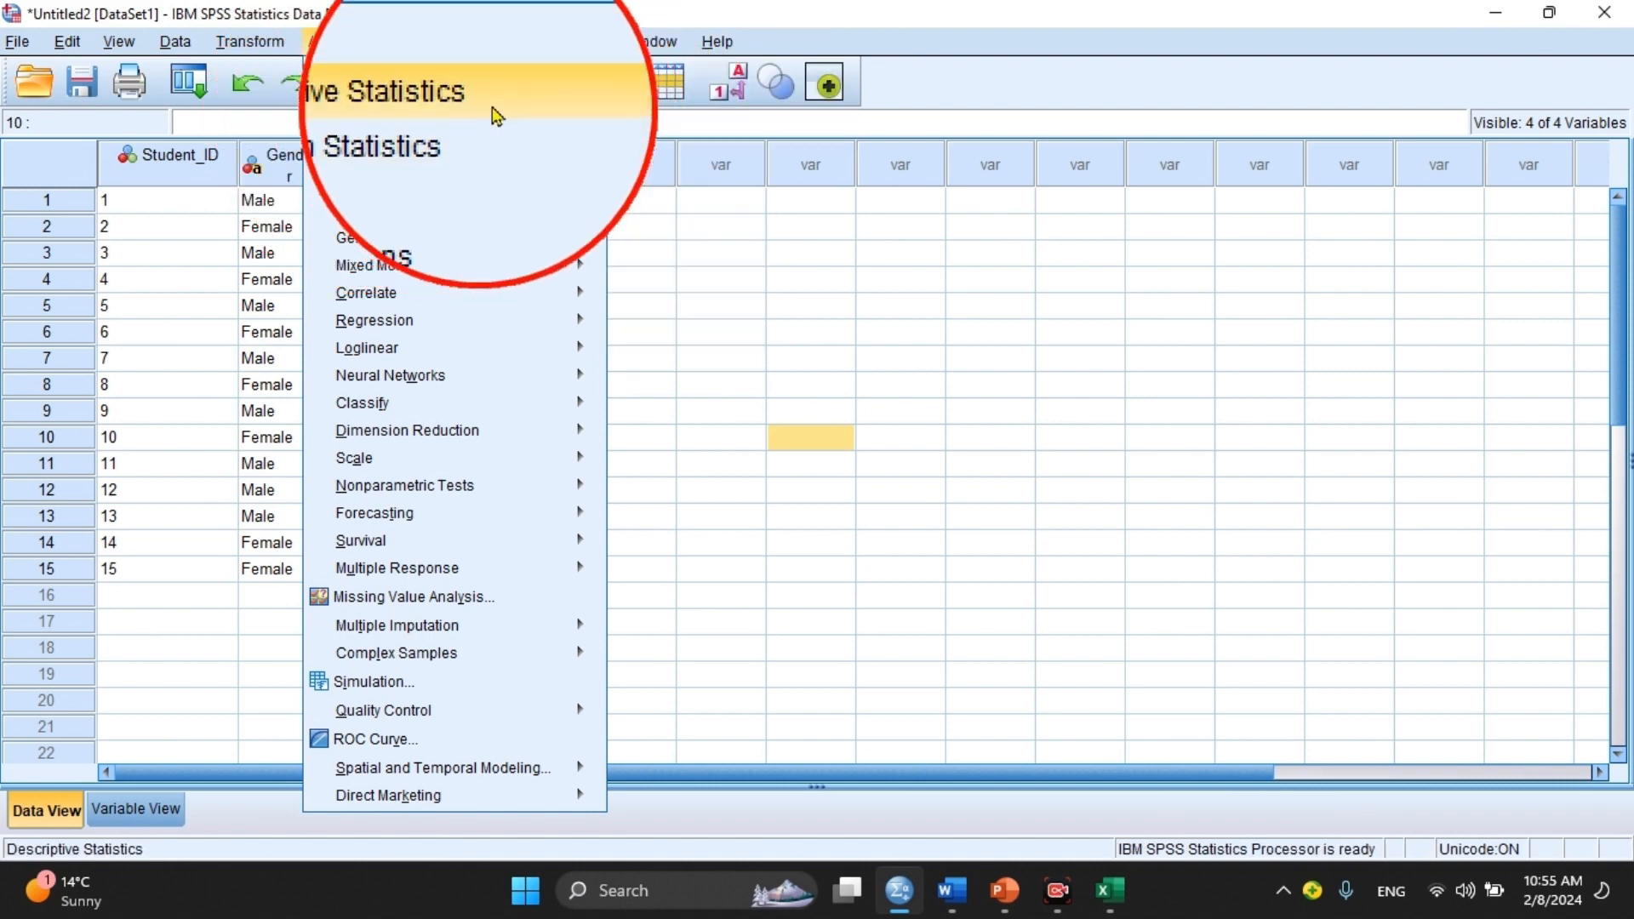
{"action": "mouse_move", "coordinate": [477, 100]}
{"action": "left_click", "coordinate": [668, 101]}
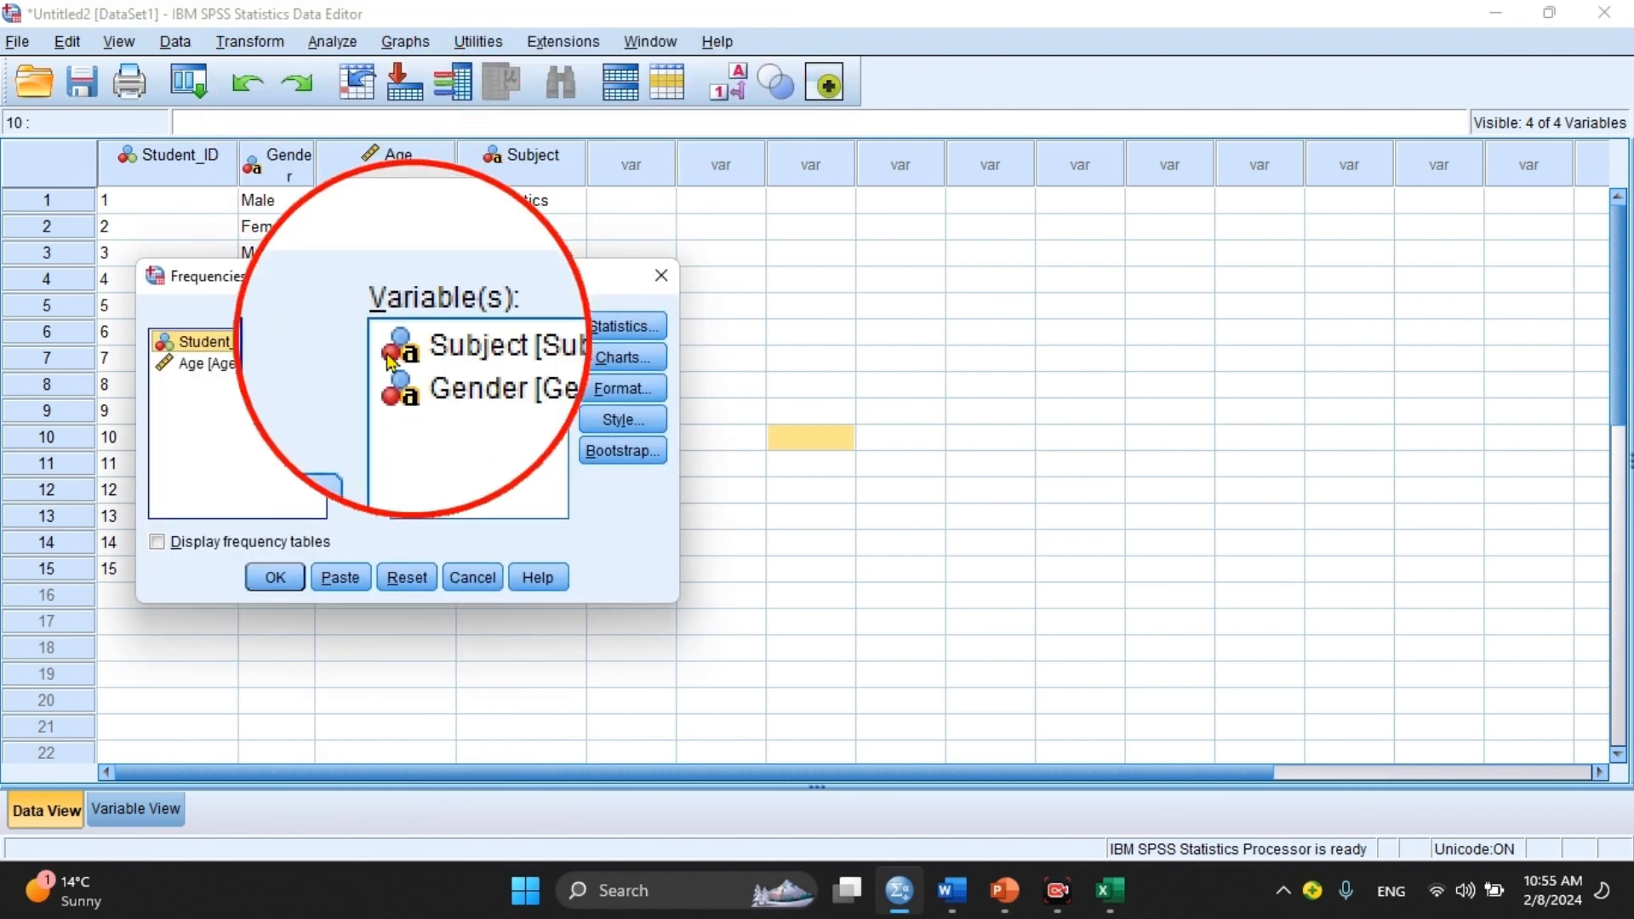
{"action": "left_click", "coordinate": [473, 341]}
{"action": "double_click", "coordinate": [477, 345]}
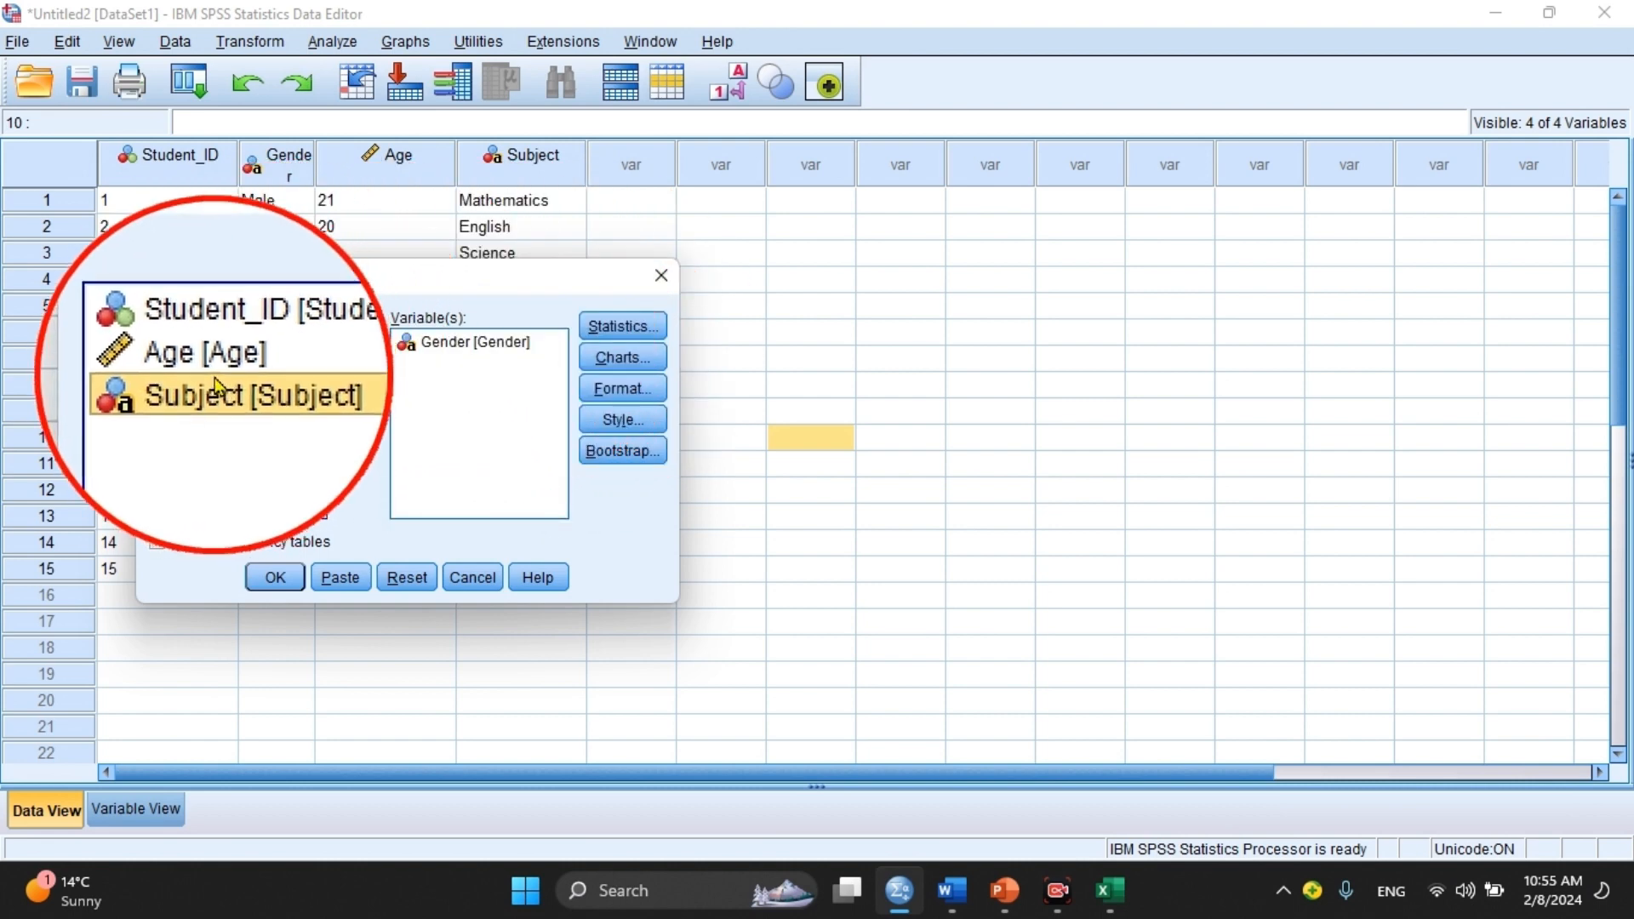
{"action": "double_click", "coordinate": [527, 347]}
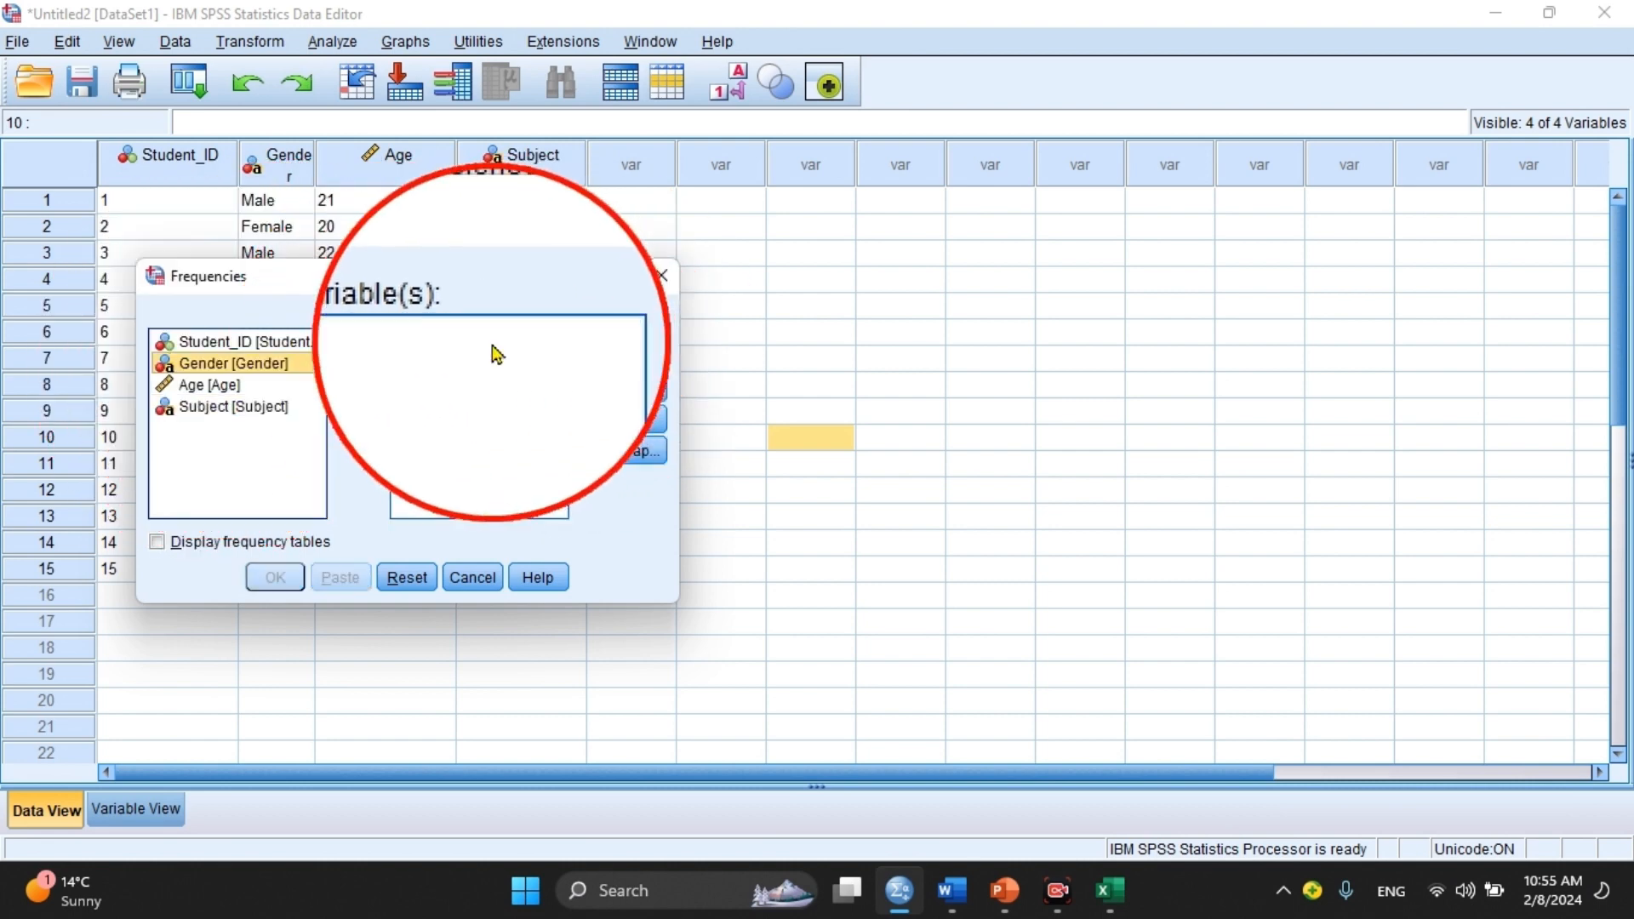
{"action": "double_click", "coordinate": [204, 364]}
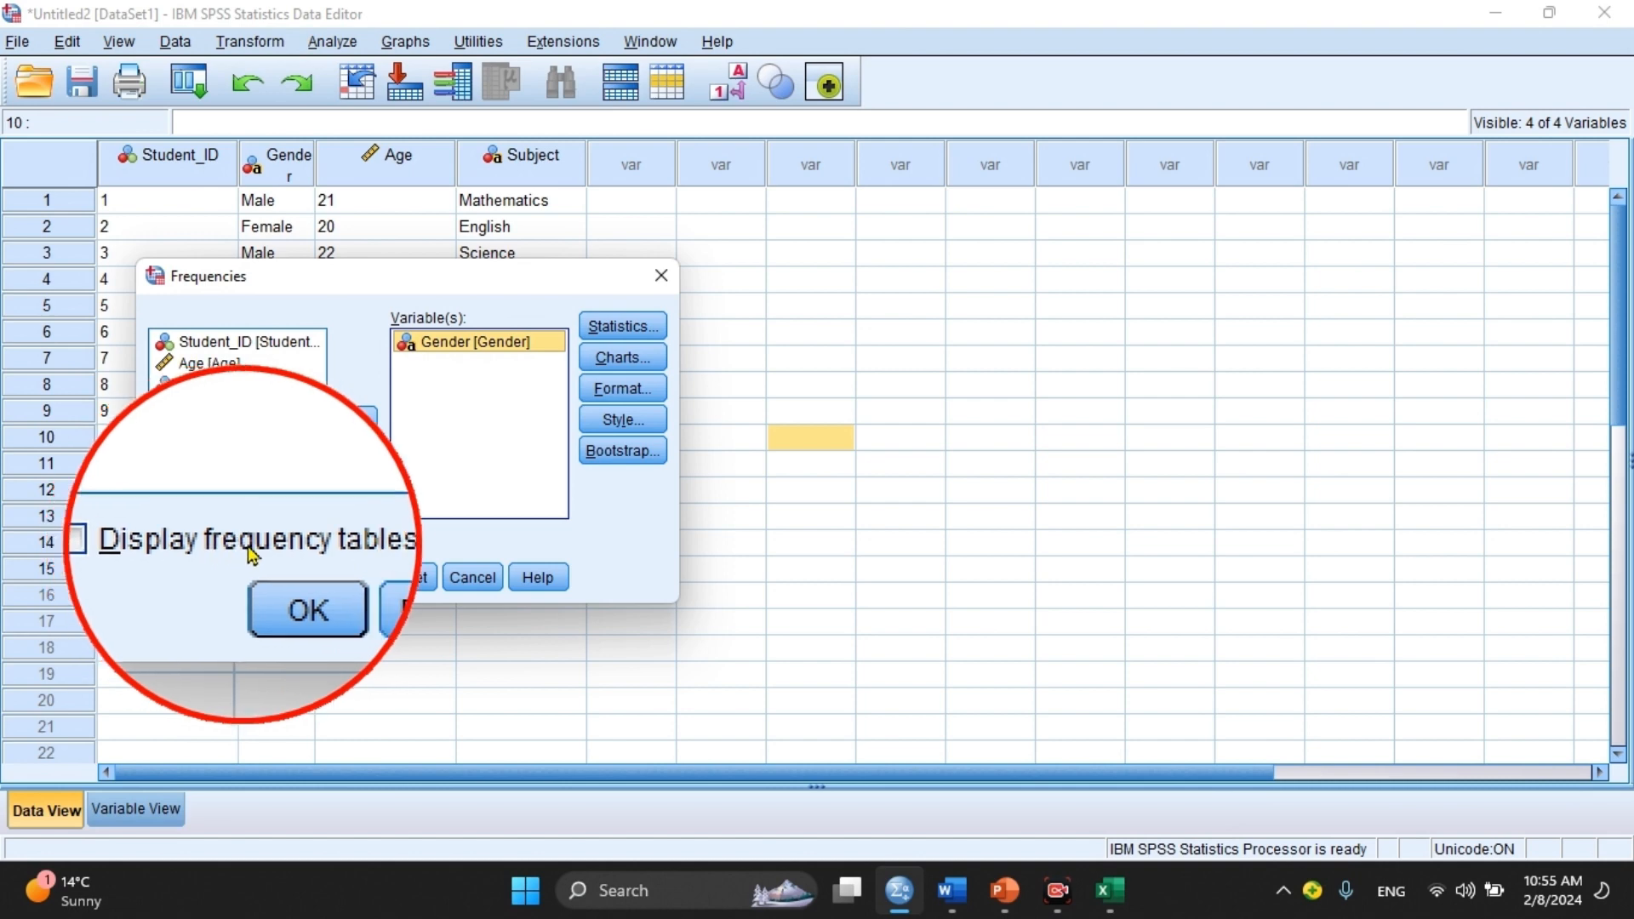
Set the Frequencies analysis to draw bar charts with frequencies as chart values, and run it.
{"action": "left_click", "coordinate": [624, 364]}
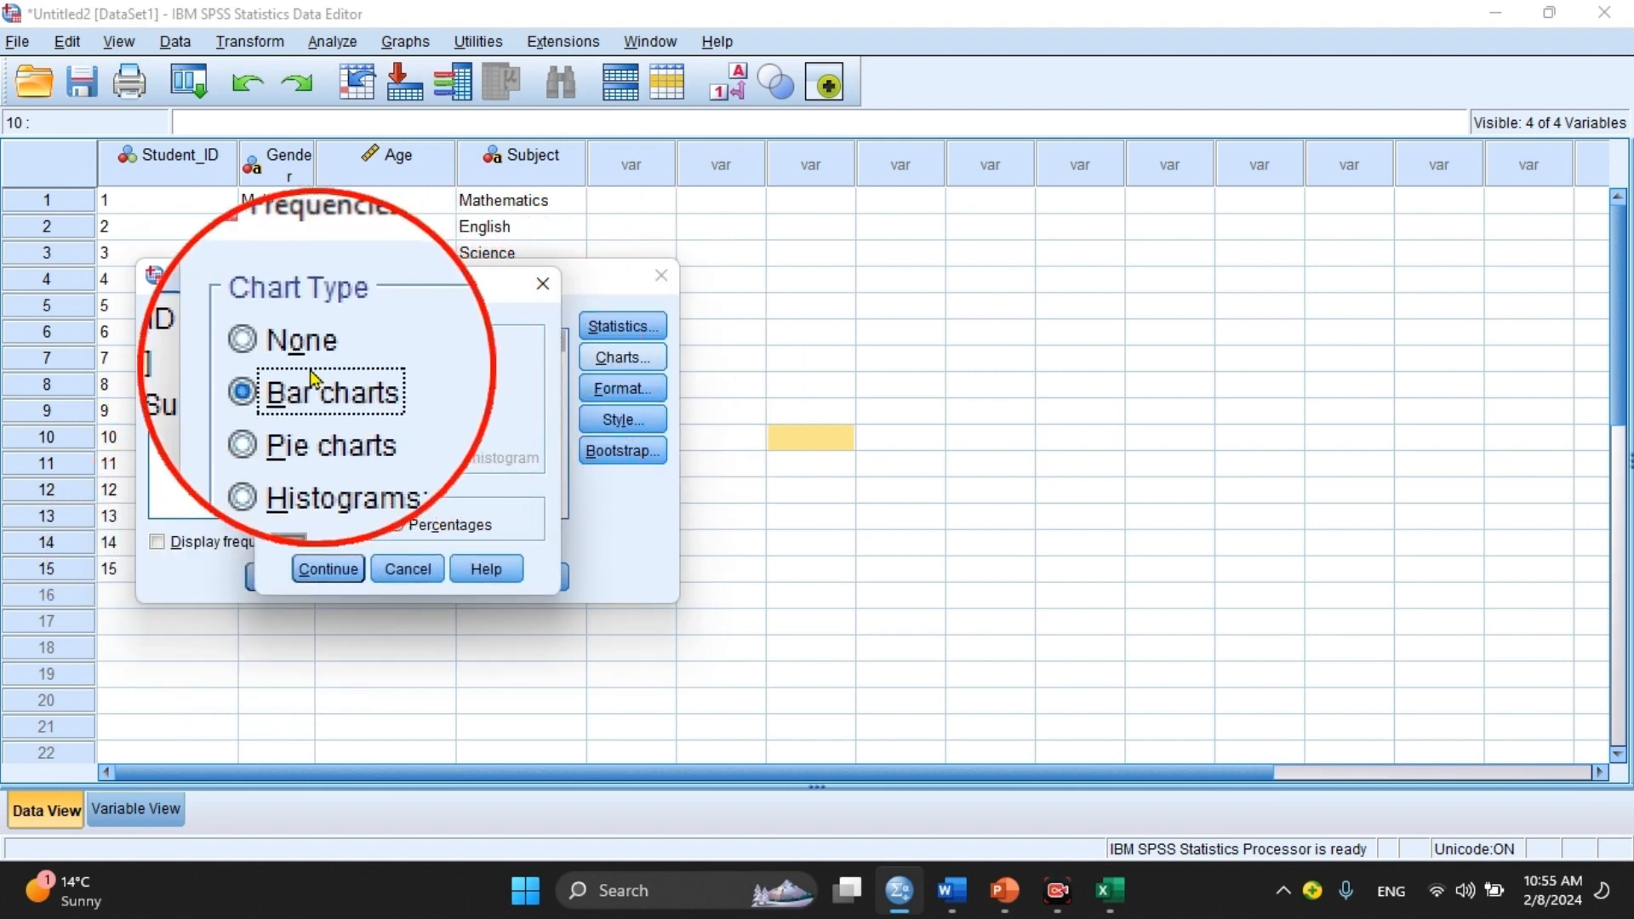
{"action": "left_click", "coordinate": [455, 536]}
{"action": "left_click", "coordinate": [288, 529]}
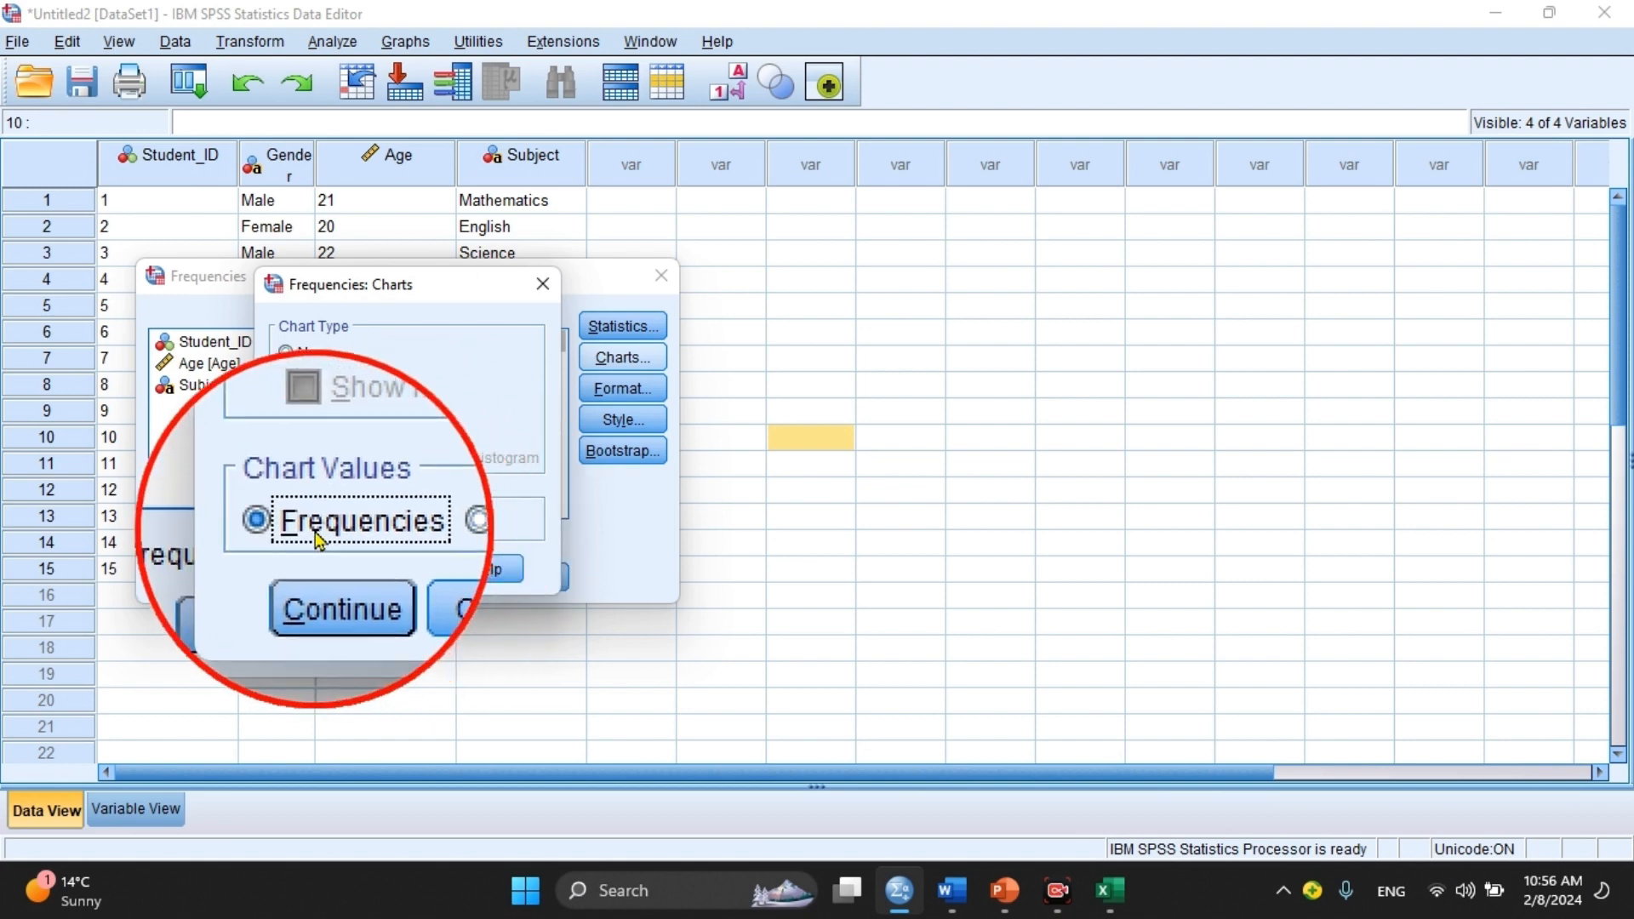
{"action": "left_click", "coordinate": [338, 574]}
{"action": "left_click", "coordinate": [258, 579]}
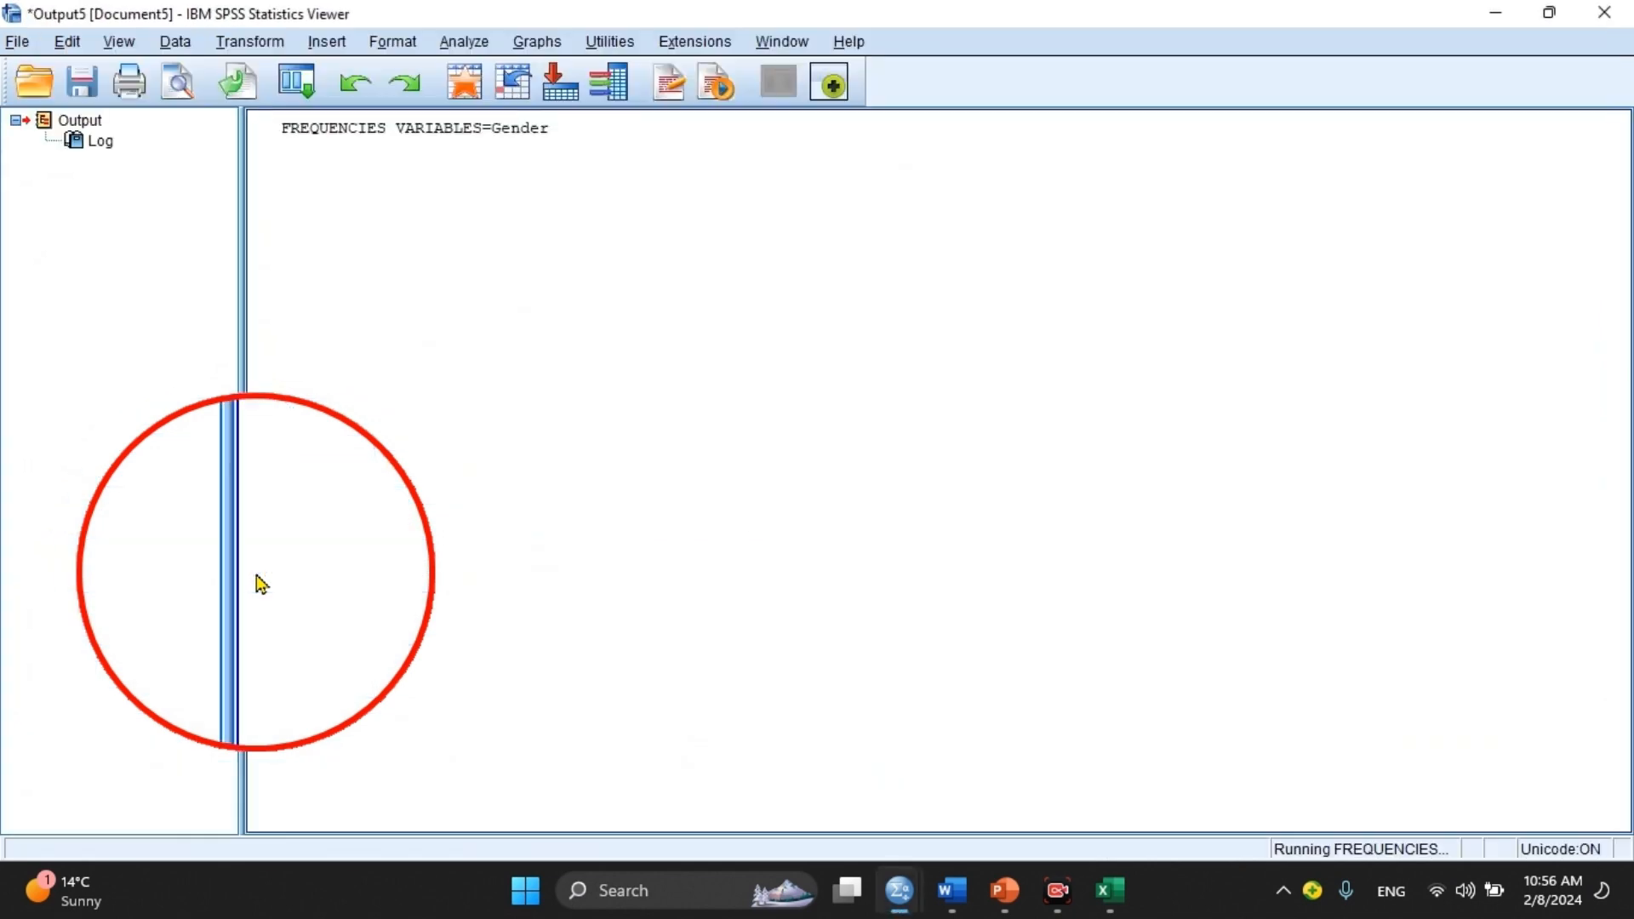
Examine the Gender bar chart in the output, and close the output document without saving it.
{"action": "left_click_drag", "start_coordinate": [1625, 343], "coordinate": [1625, 528]}
{"action": "left_click", "coordinate": [951, 412]}
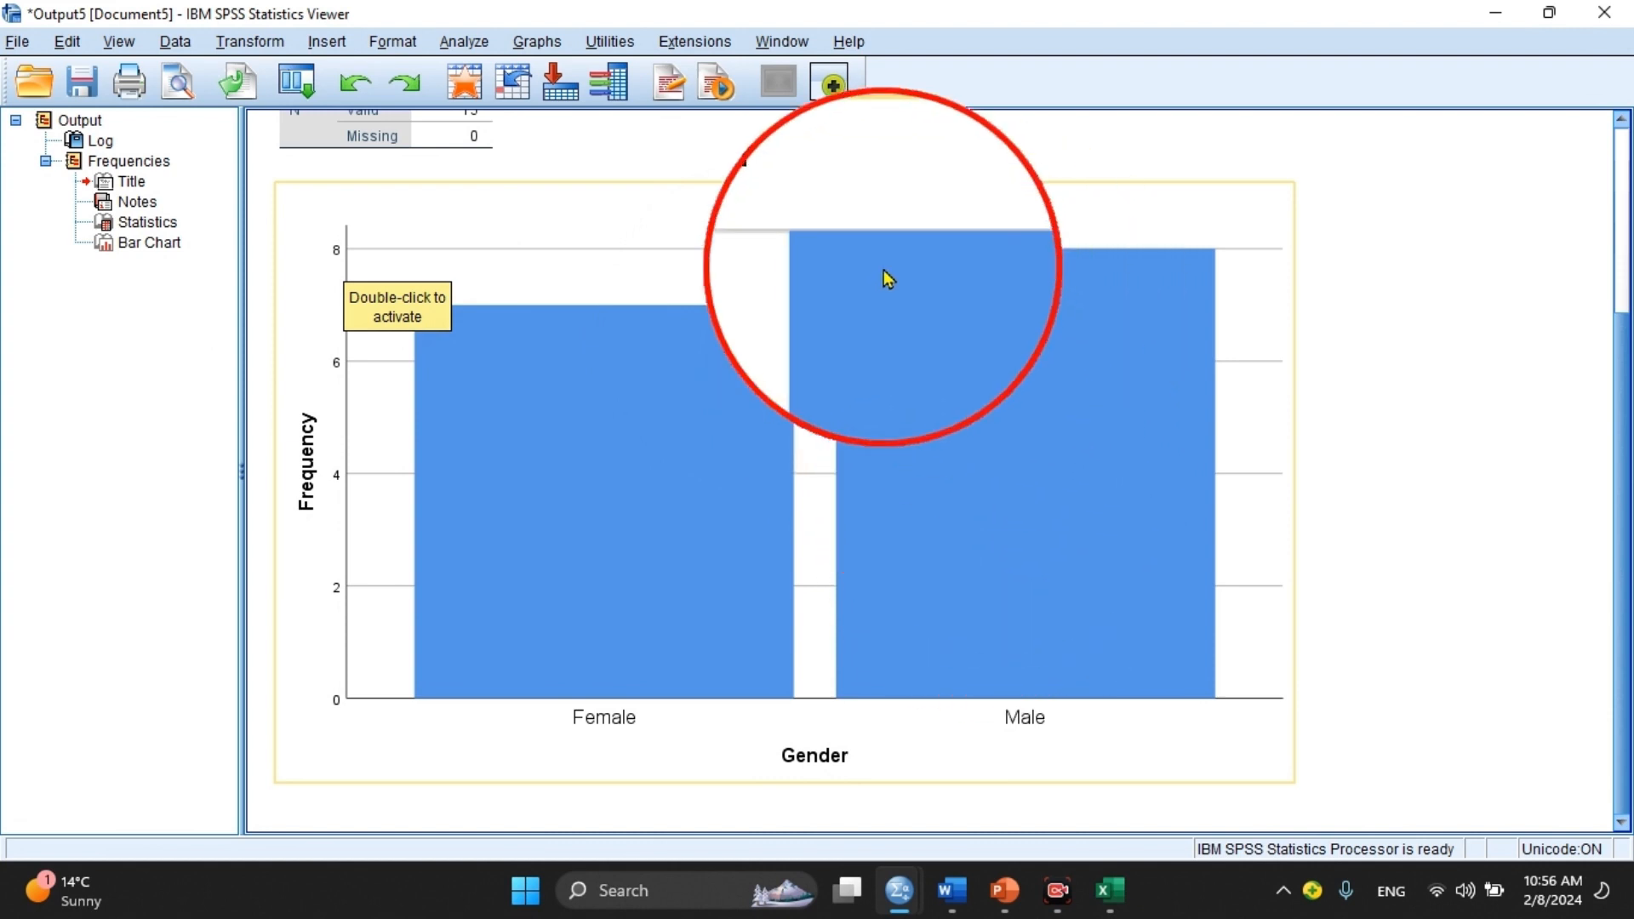
{"action": "left_click", "coordinate": [1612, 27]}
{"action": "left_click", "coordinate": [823, 474]}
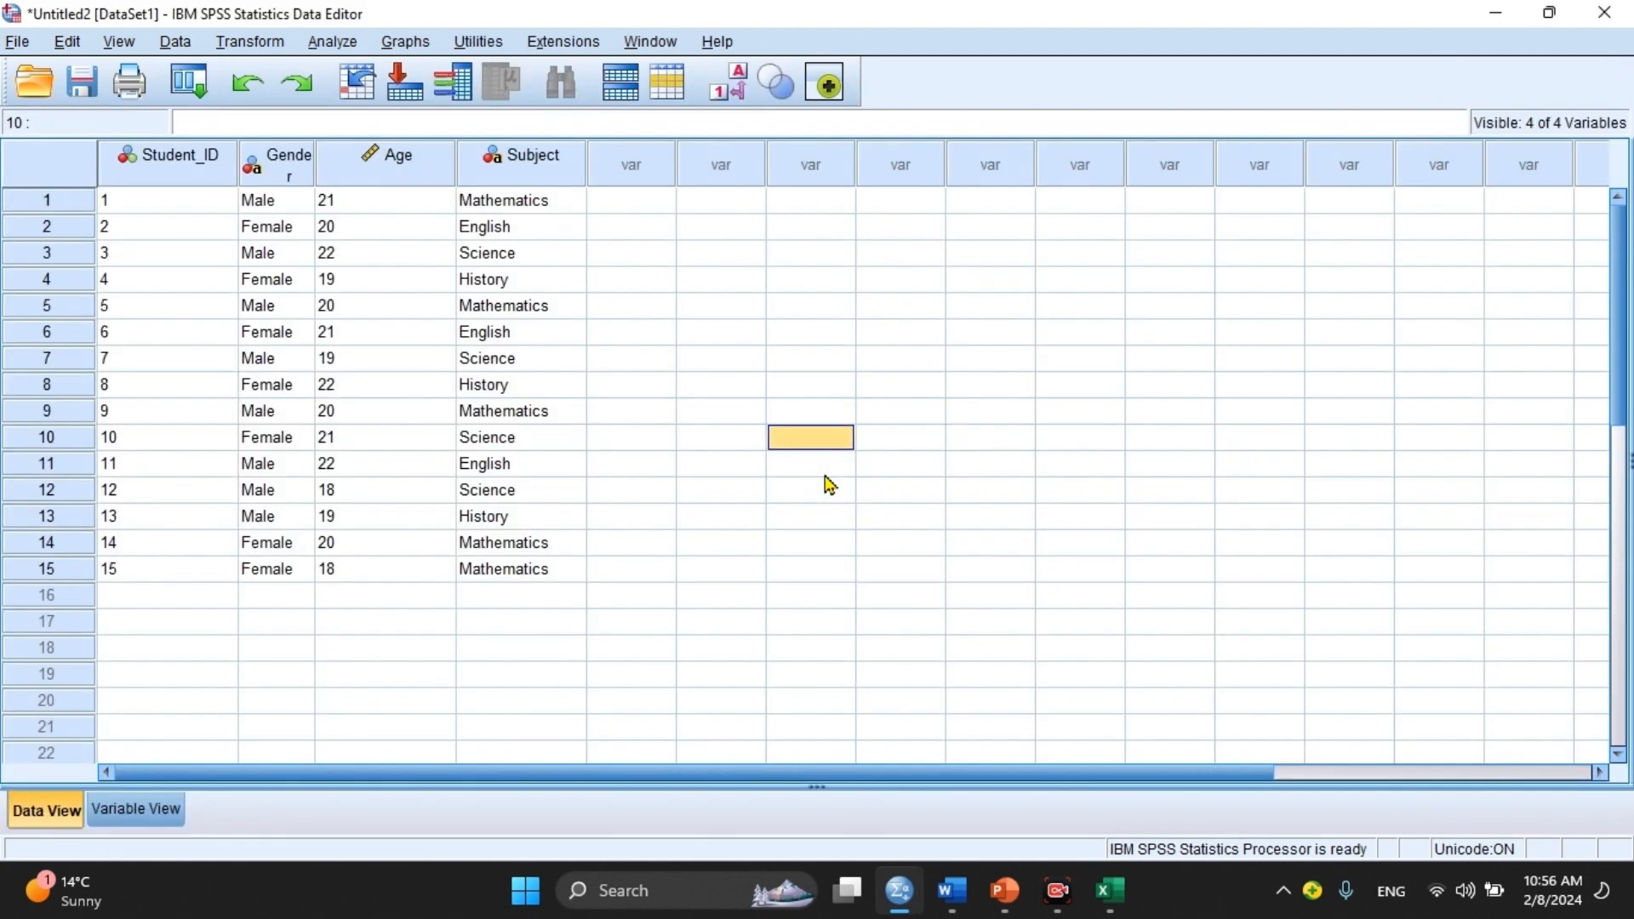
{"action": "left_click_drag", "start_coordinate": [987, 647], "coordinate": [1141, 831]}
{"action": "scroll", "coordinate": [1000, 567], "scroll_direction": "up", "scroll_amount": 4}
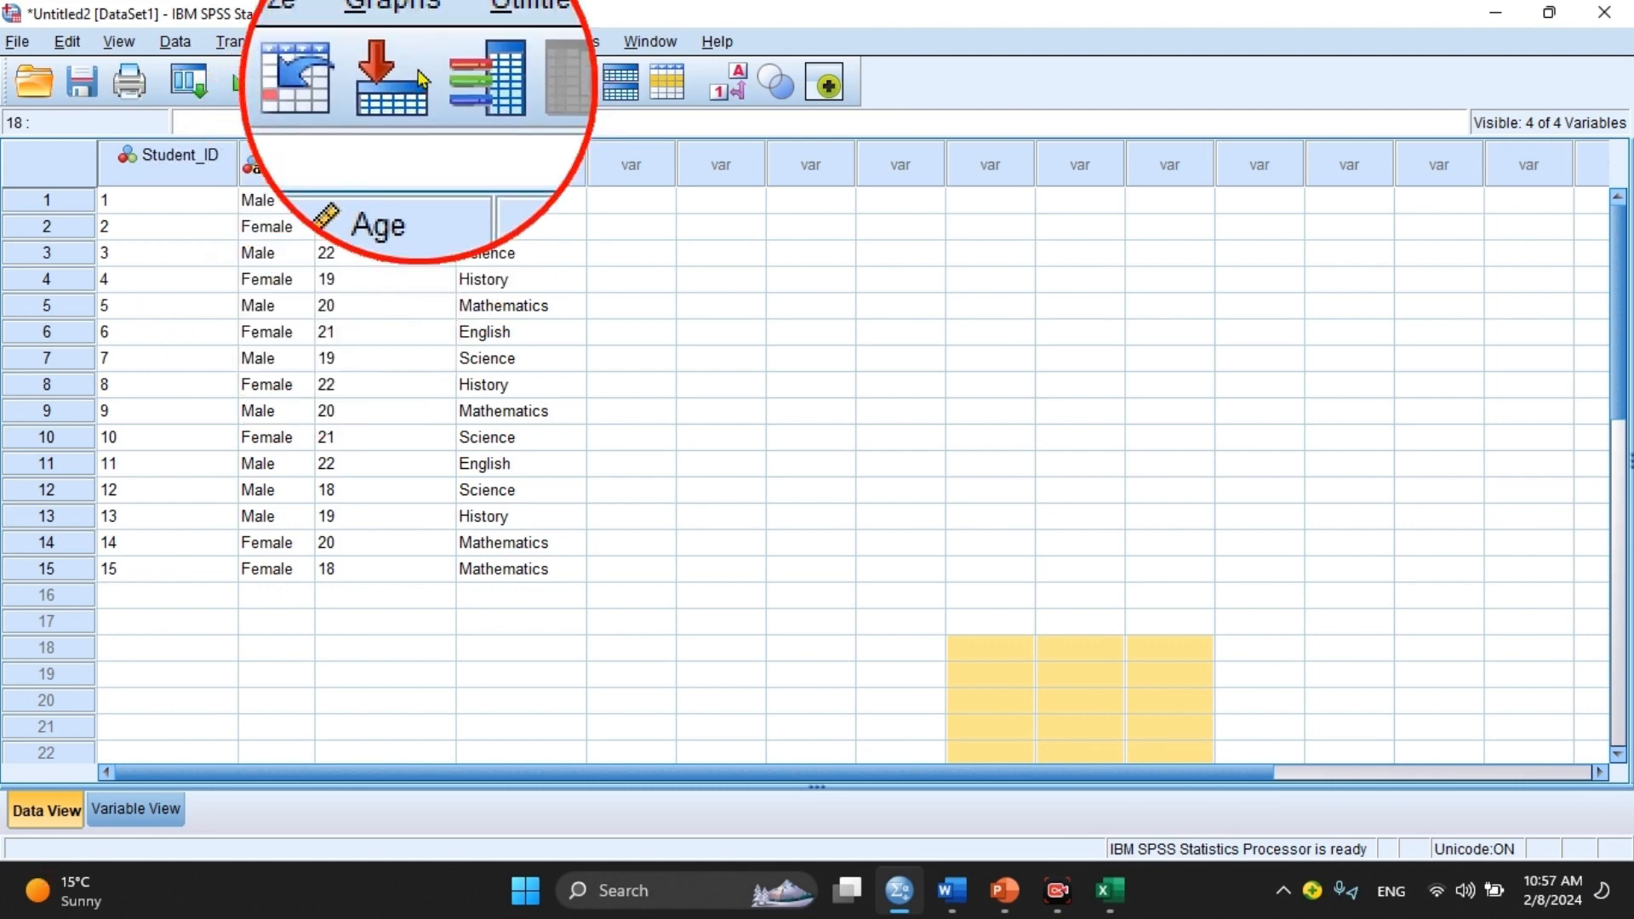
Start a Frequencies analysis under Descriptive Statistics and remove Gender from the analyzed variables.
{"action": "left_click", "coordinate": [333, 42]}
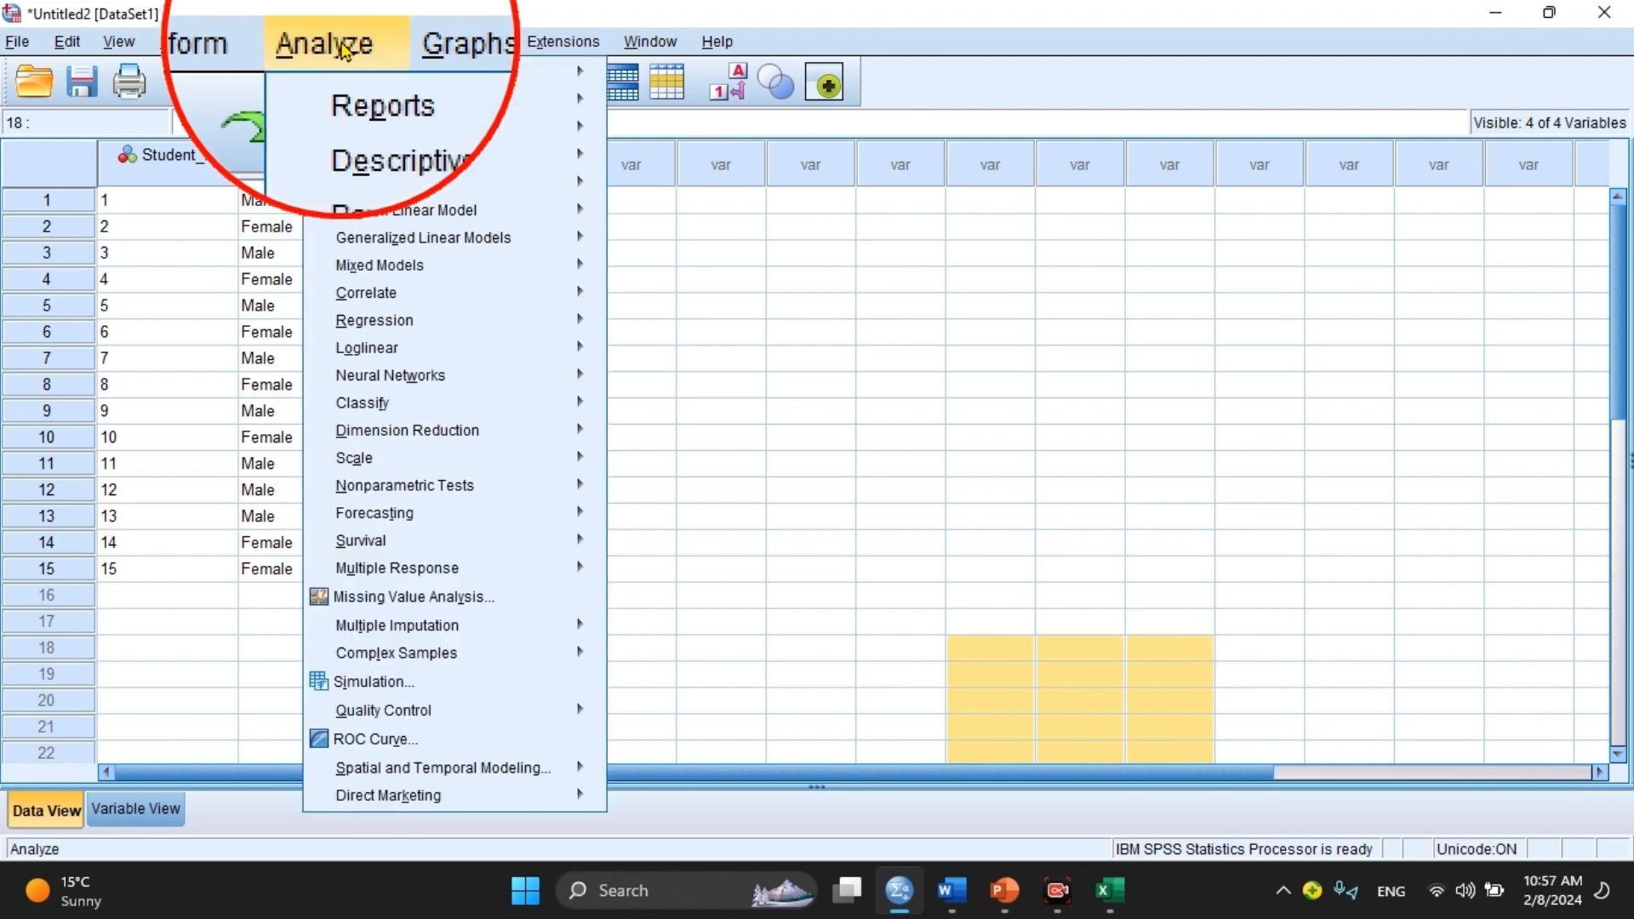
{"action": "mouse_move", "coordinate": [510, 102]}
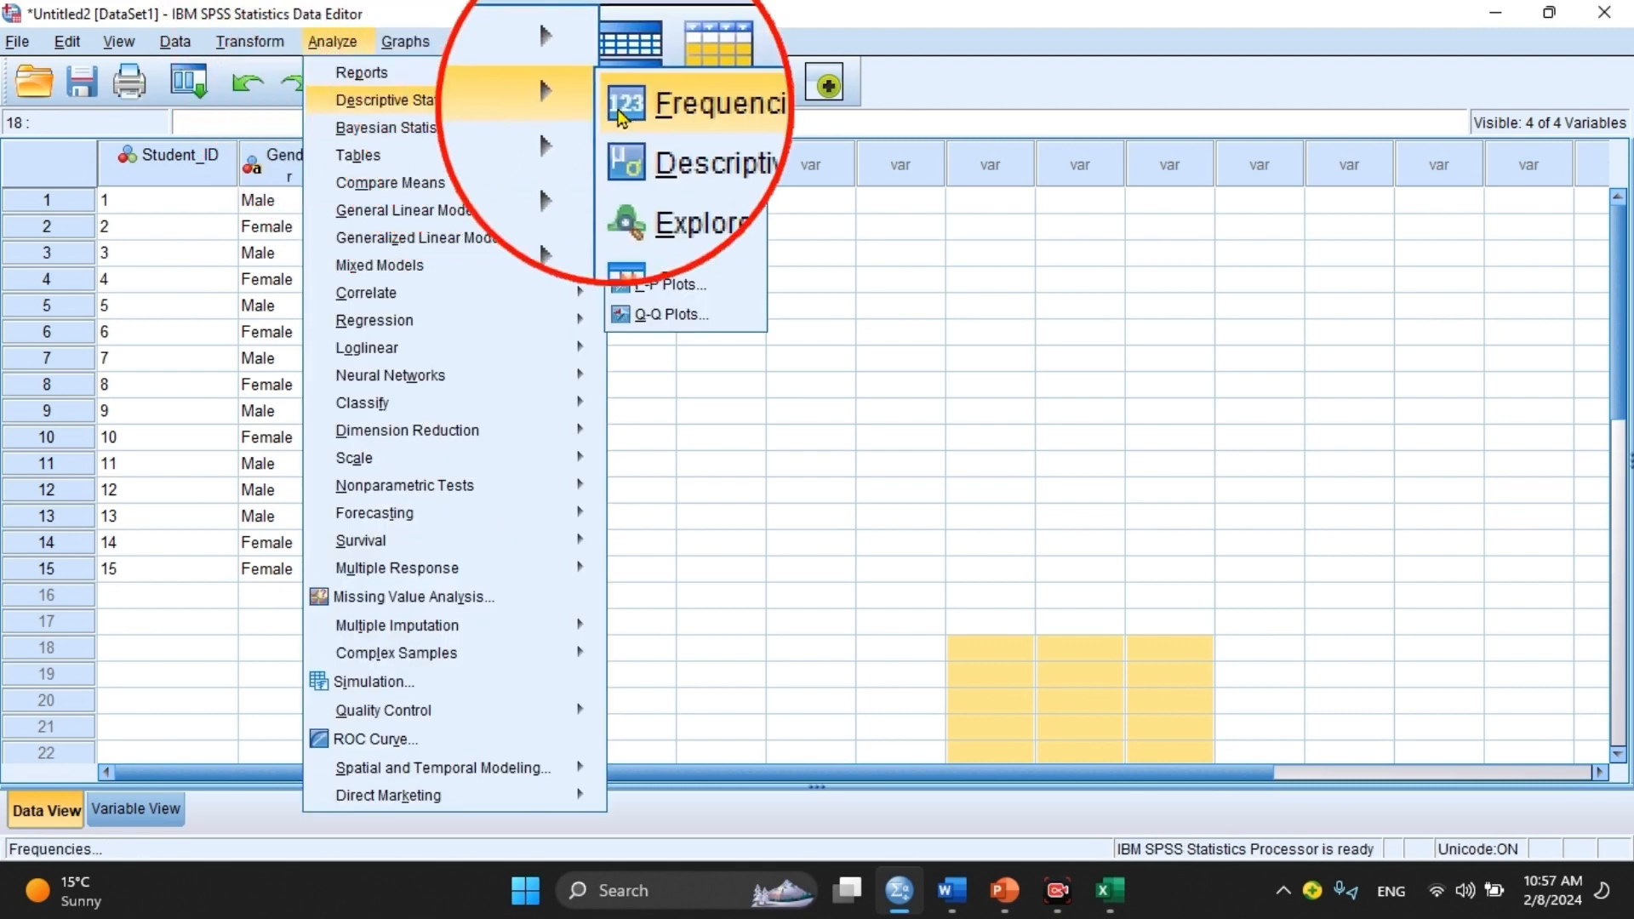
{"action": "left_click", "coordinate": [656, 106]}
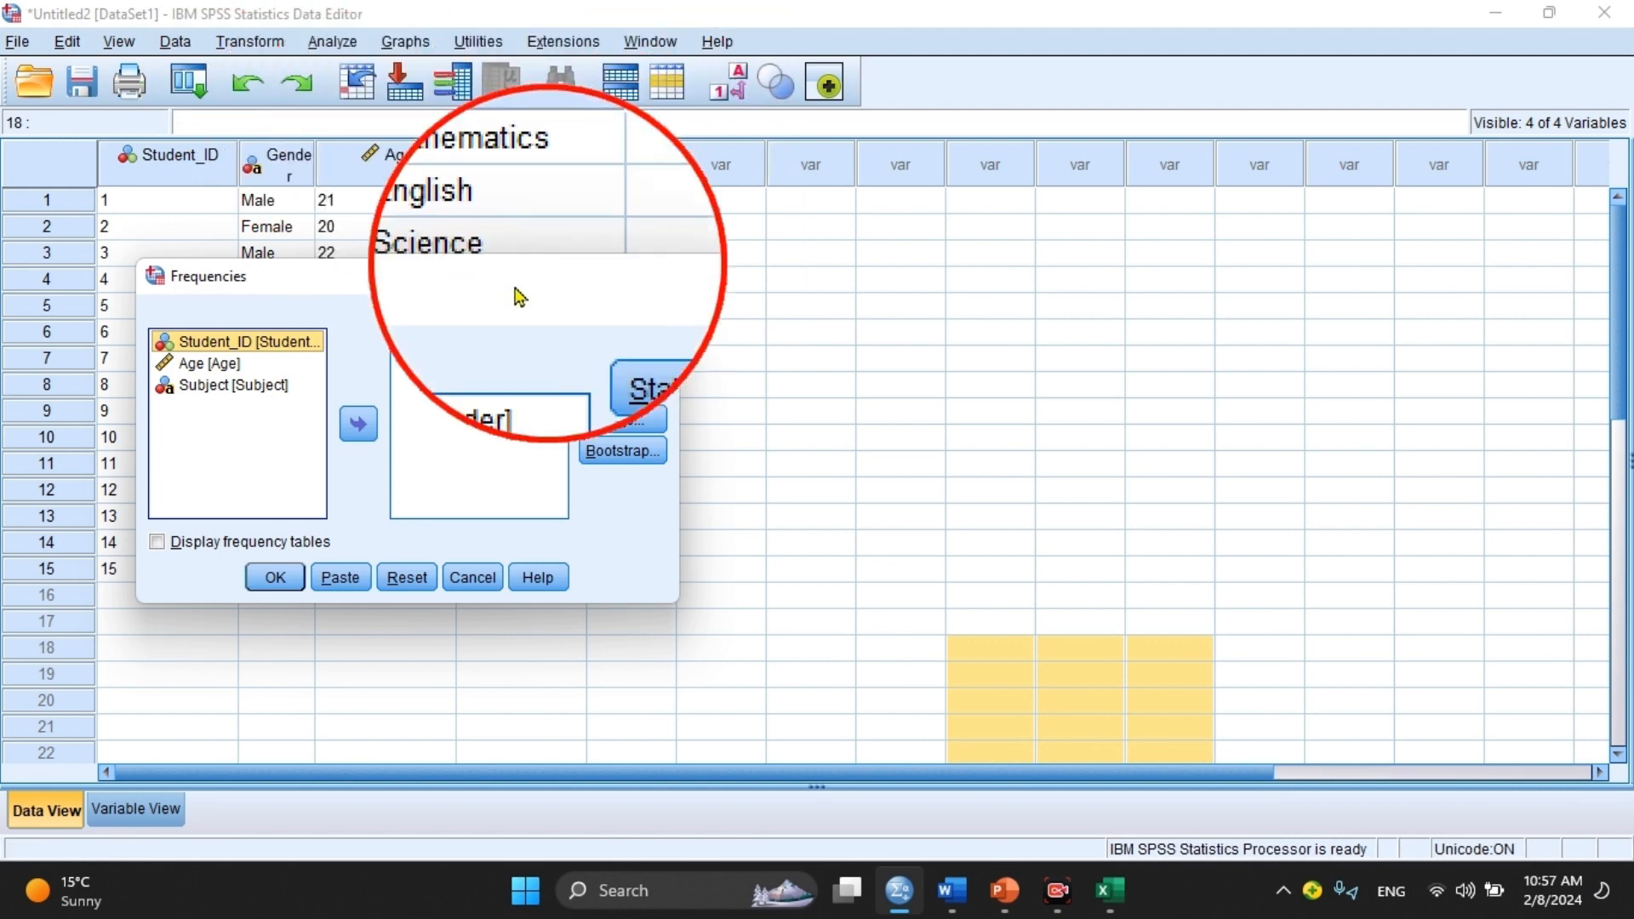
{"action": "double_click", "coordinate": [467, 344]}
Set the Frequencies analysis to draw a histogram with a normal curve, and run it with Age as the only variable.
{"action": "left_click", "coordinate": [204, 385]}
{"action": "left_click", "coordinate": [622, 357]}
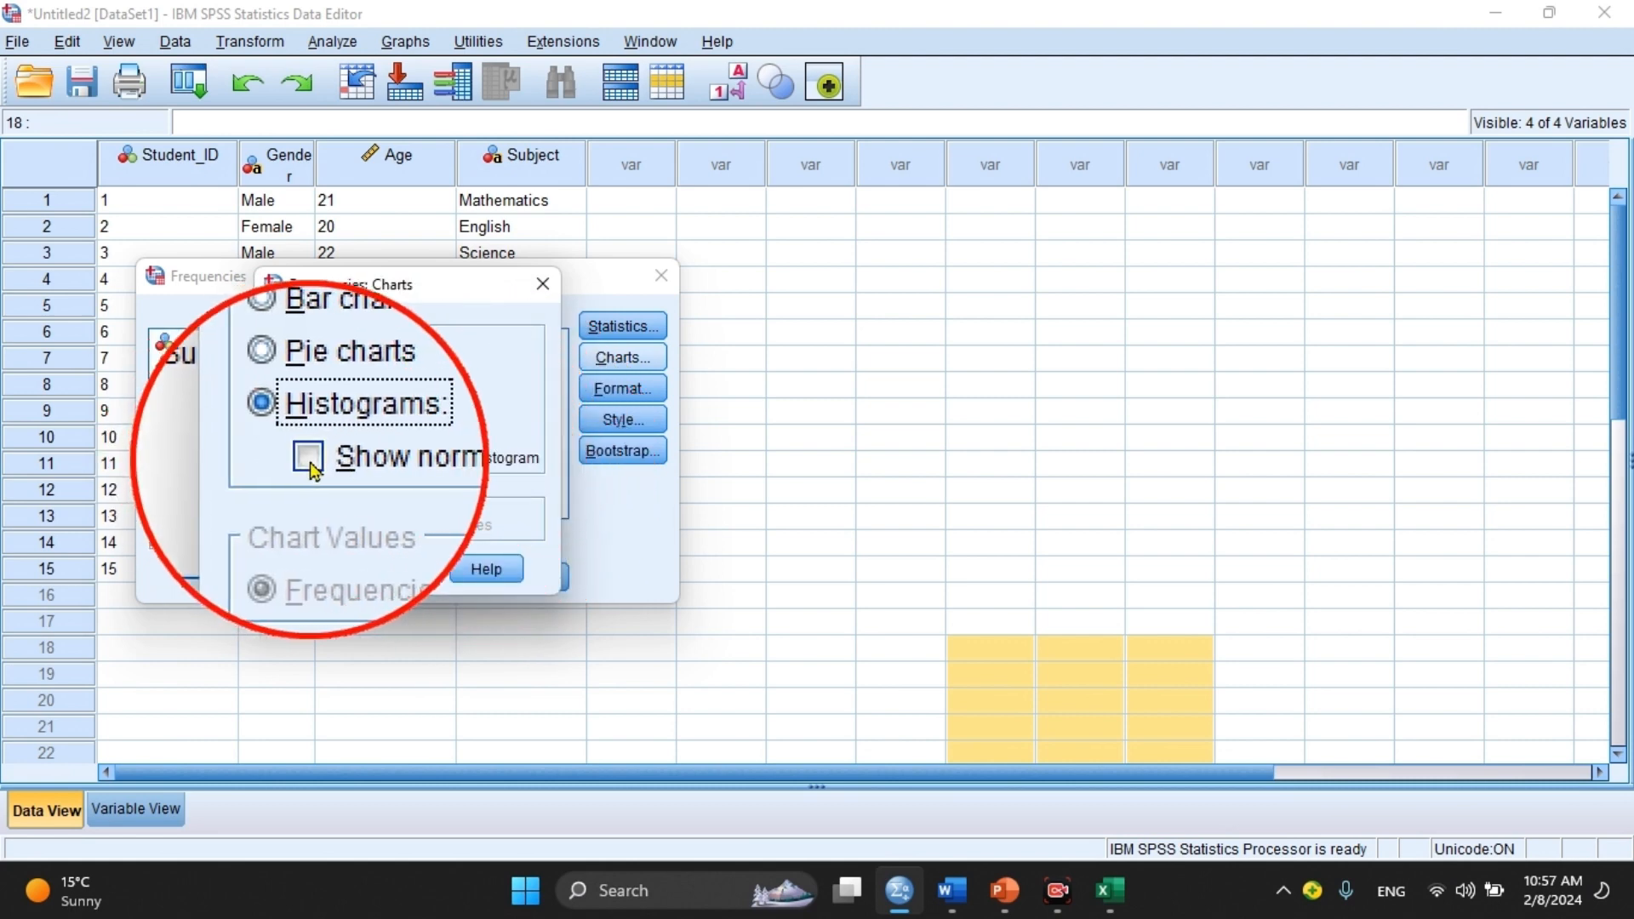
{"action": "left_click", "coordinate": [389, 578]}
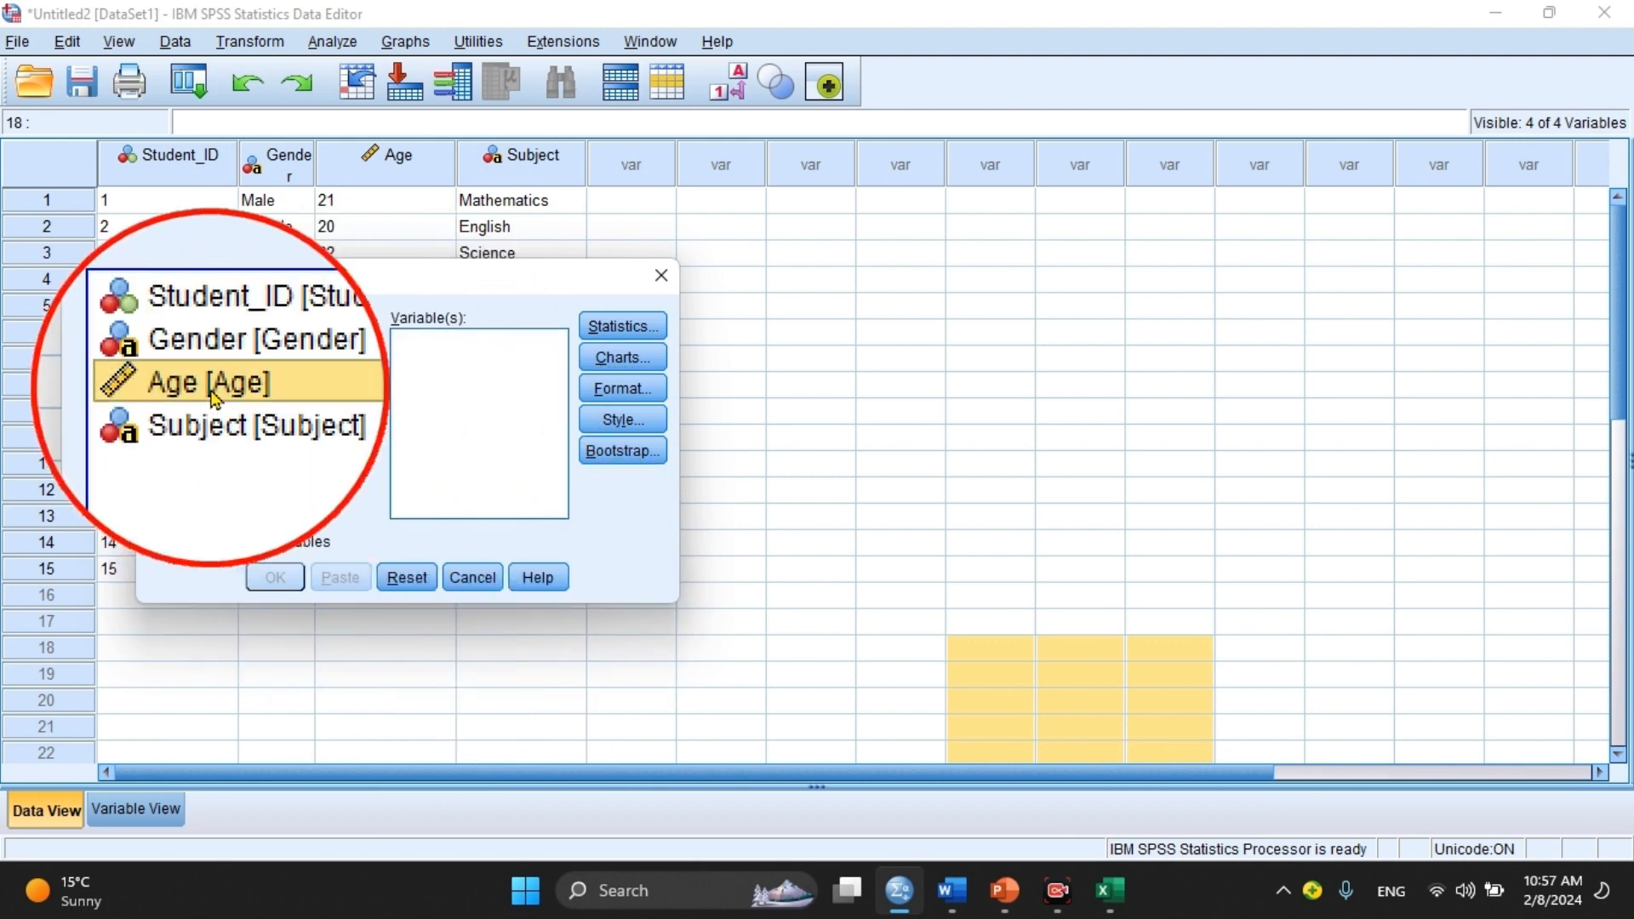
{"action": "double_click", "coordinate": [211, 387]}
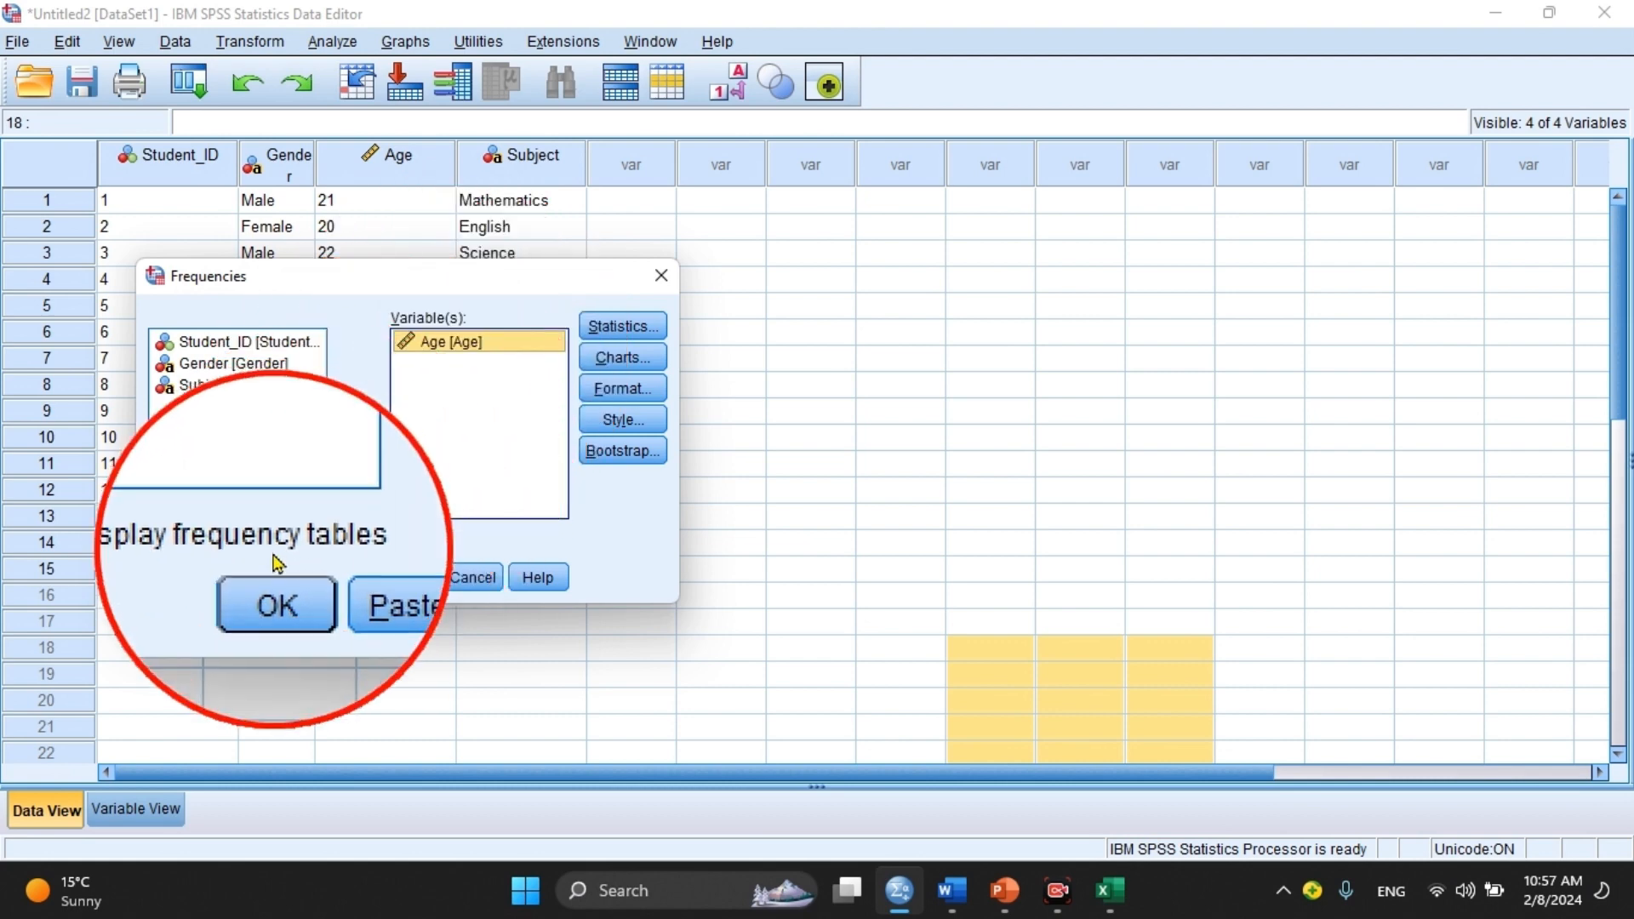
{"action": "left_click", "coordinate": [291, 577]}
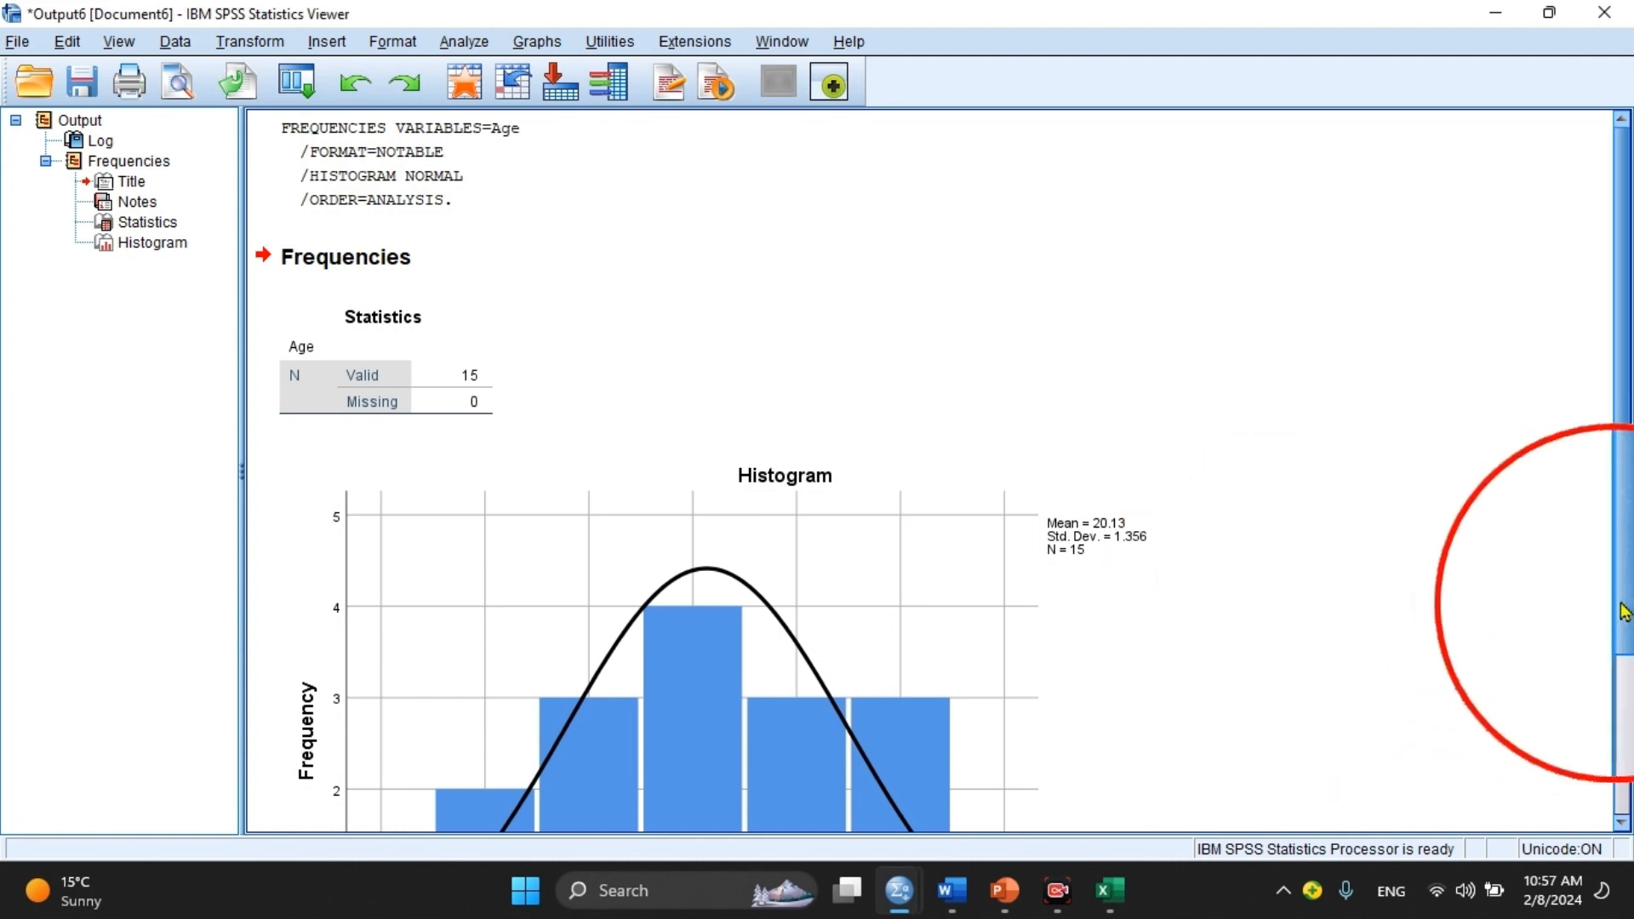
Examine the Age histogram with its normal curve, mean, standard deviation and N in the output.
{"action": "scroll", "coordinate": [1614, 680], "scroll_direction": "down", "scroll_amount": 3}
{"action": "left_click", "coordinate": [817, 485]}
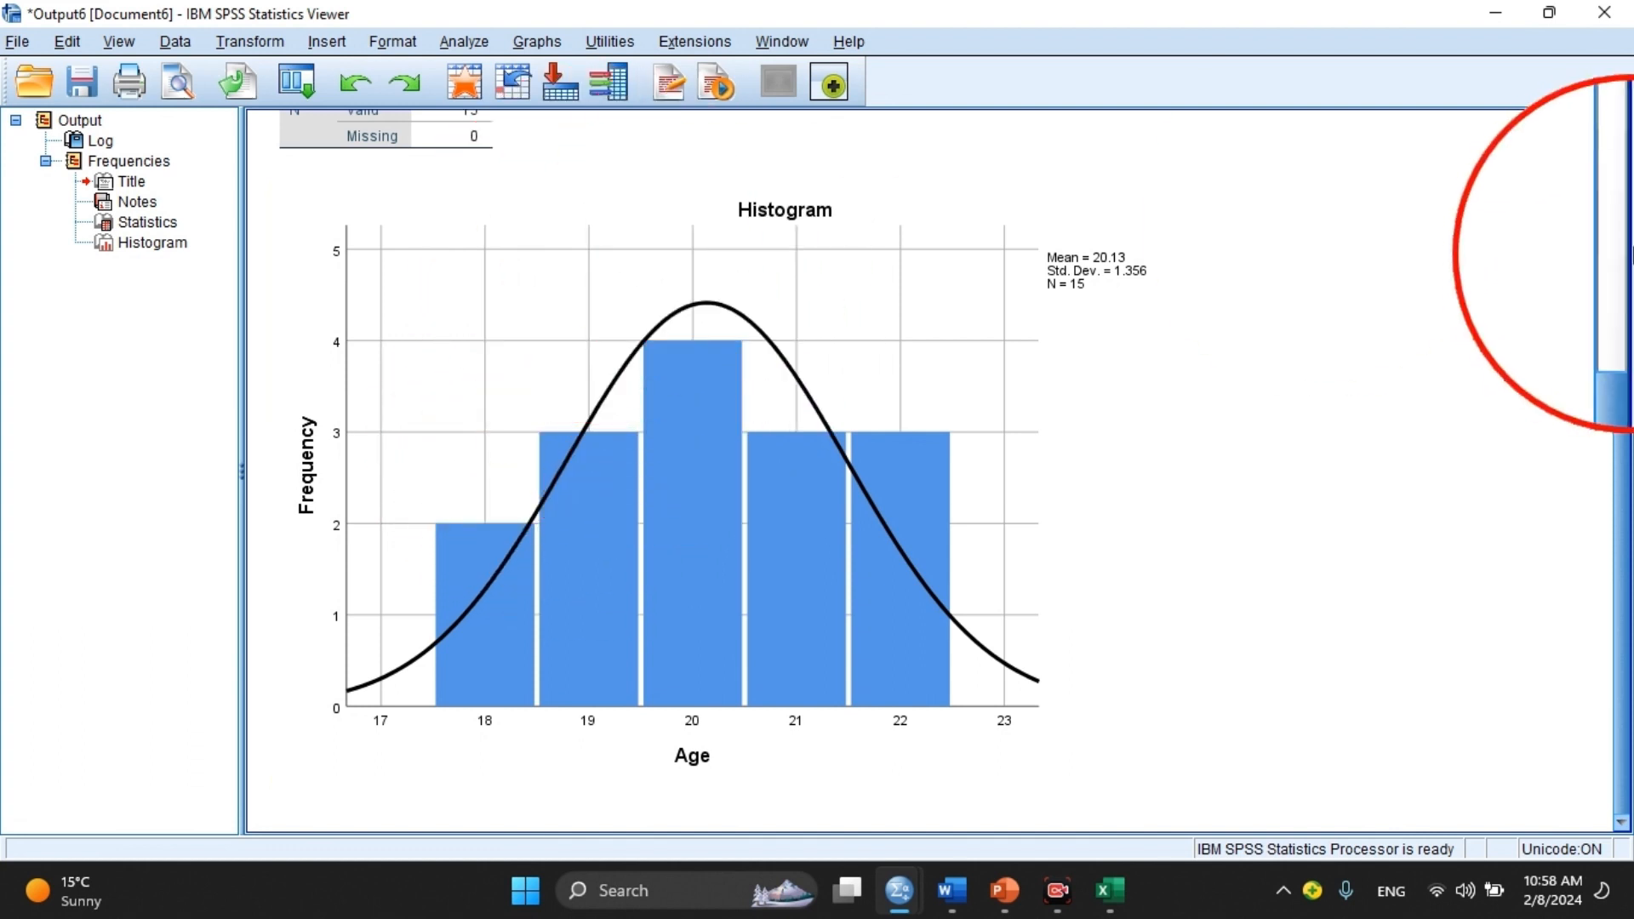
{"action": "left_click", "coordinate": [1618, 216]}
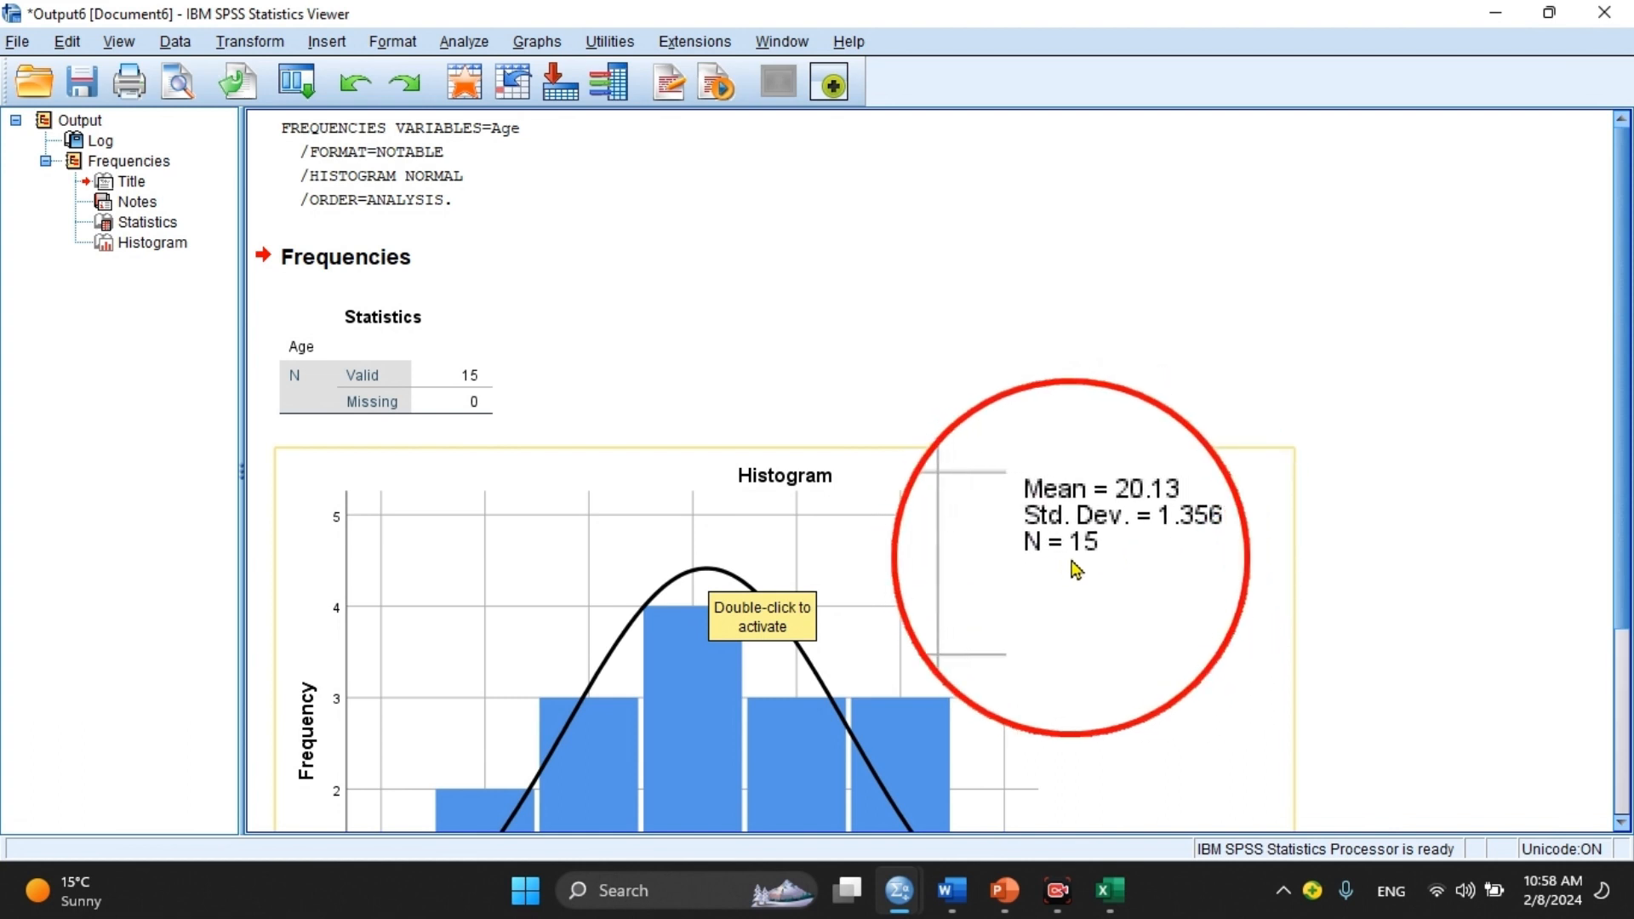
{"action": "left_click", "coordinate": [1076, 570]}
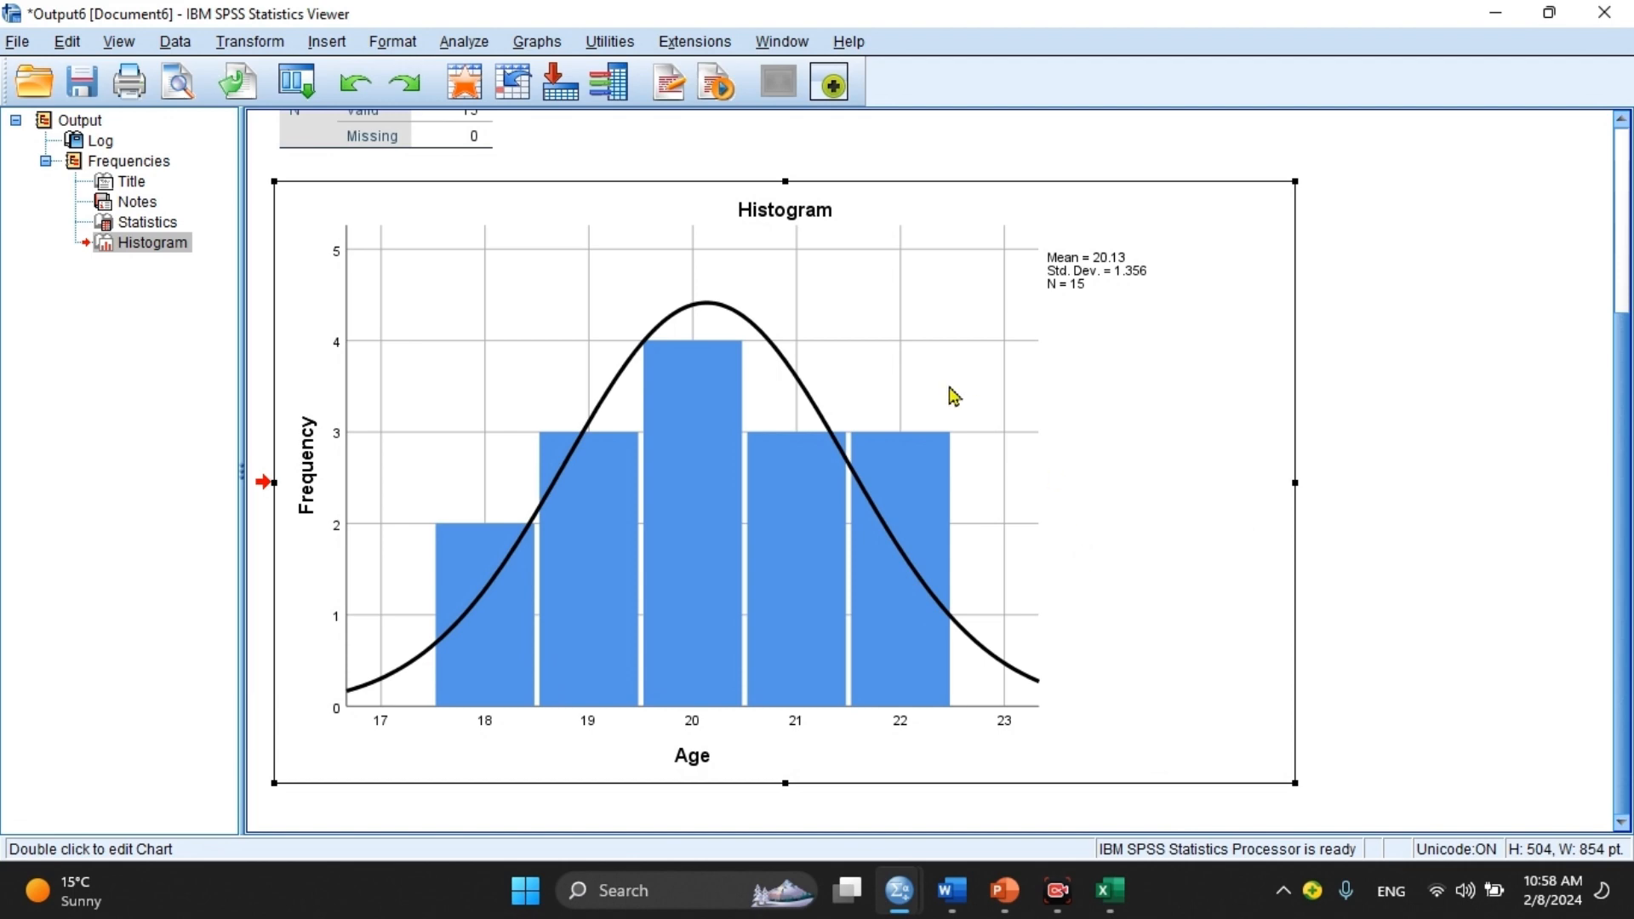
Minimize the output window, check the Contents slide in PowerPoint, and return to the SPSS Data Editor.
{"action": "left_click", "coordinate": [1499, 19]}
{"action": "left_click", "coordinate": [1005, 889]}
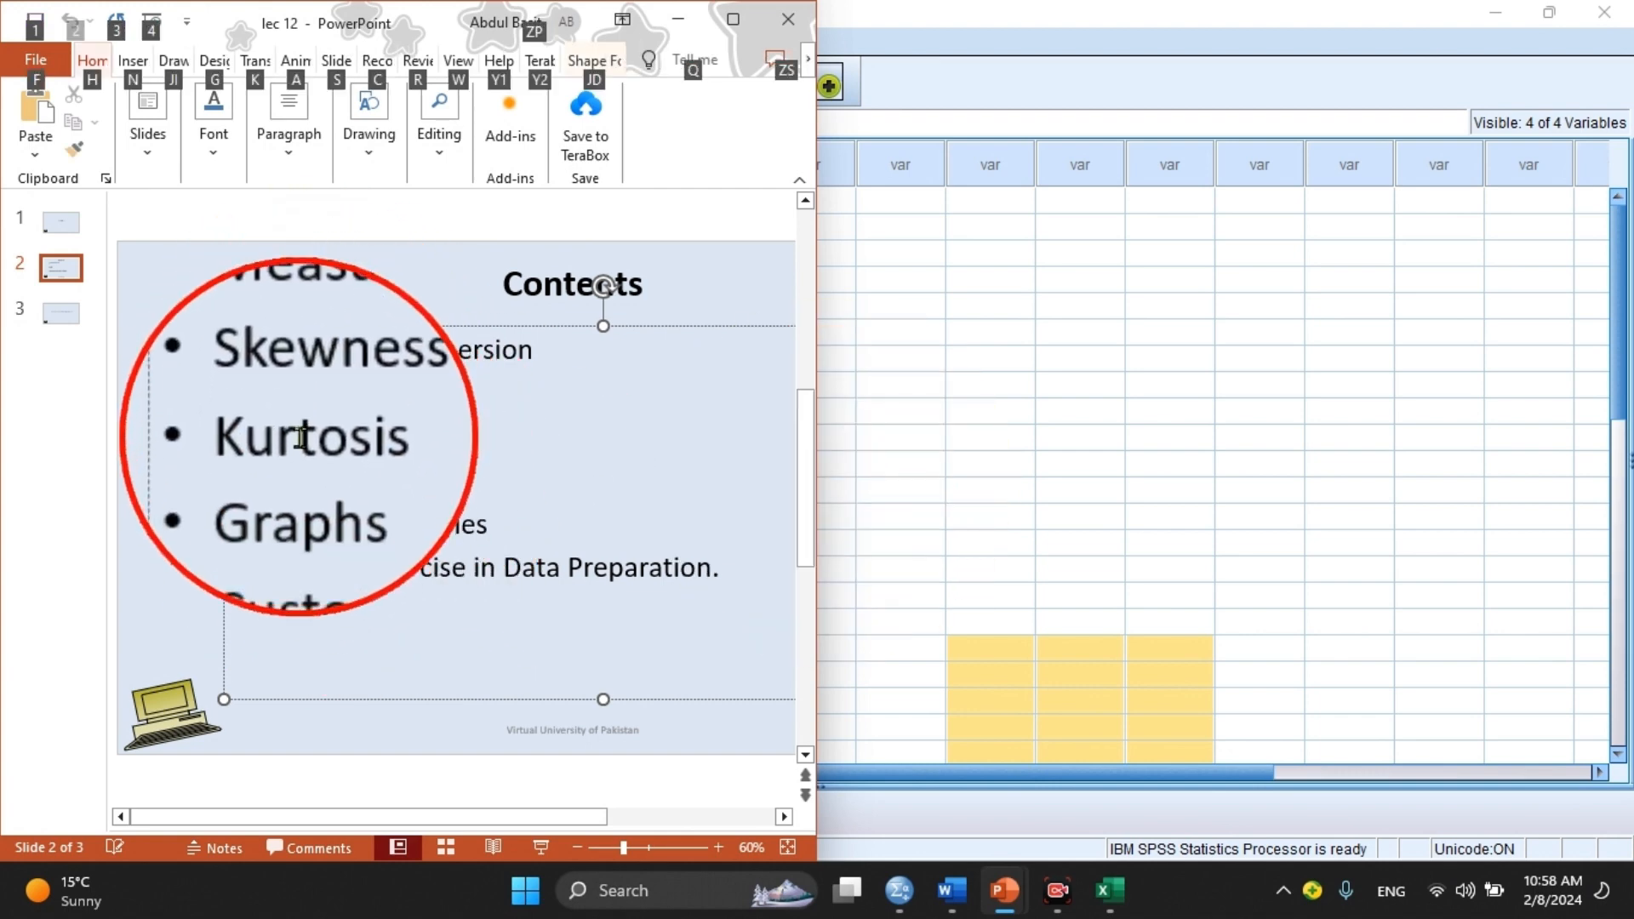
{"action": "left_click", "coordinate": [934, 446]}
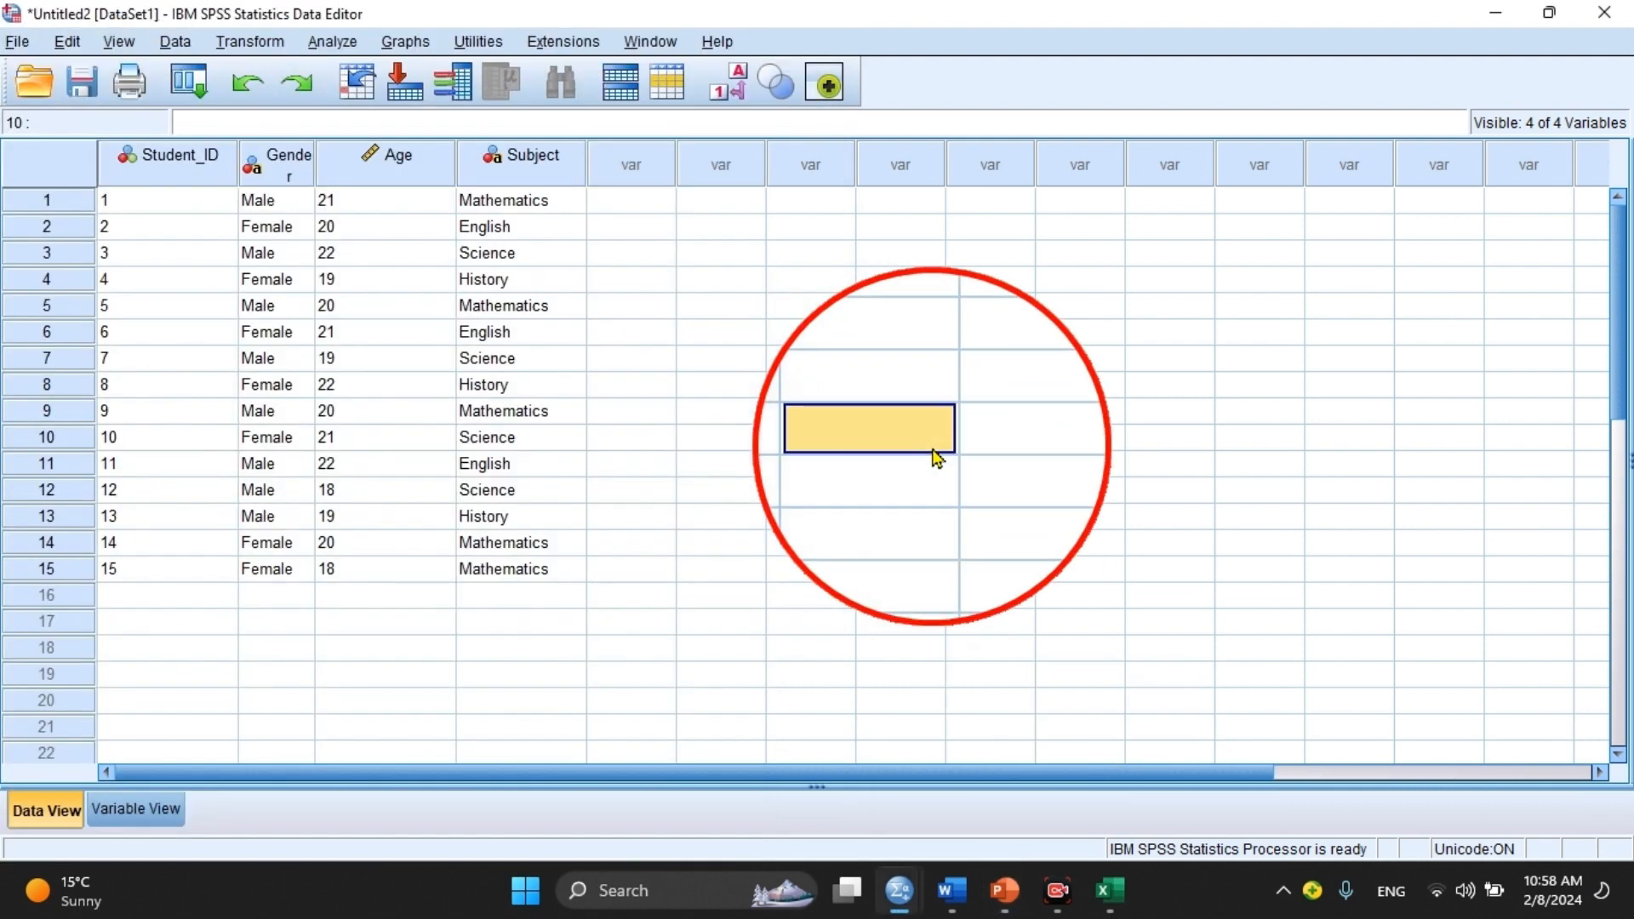
Start a custom table with Subject in the rows and the mean of Age in the columns.
{"action": "left_click", "coordinate": [342, 44]}
{"action": "left_click", "coordinate": [343, 44]}
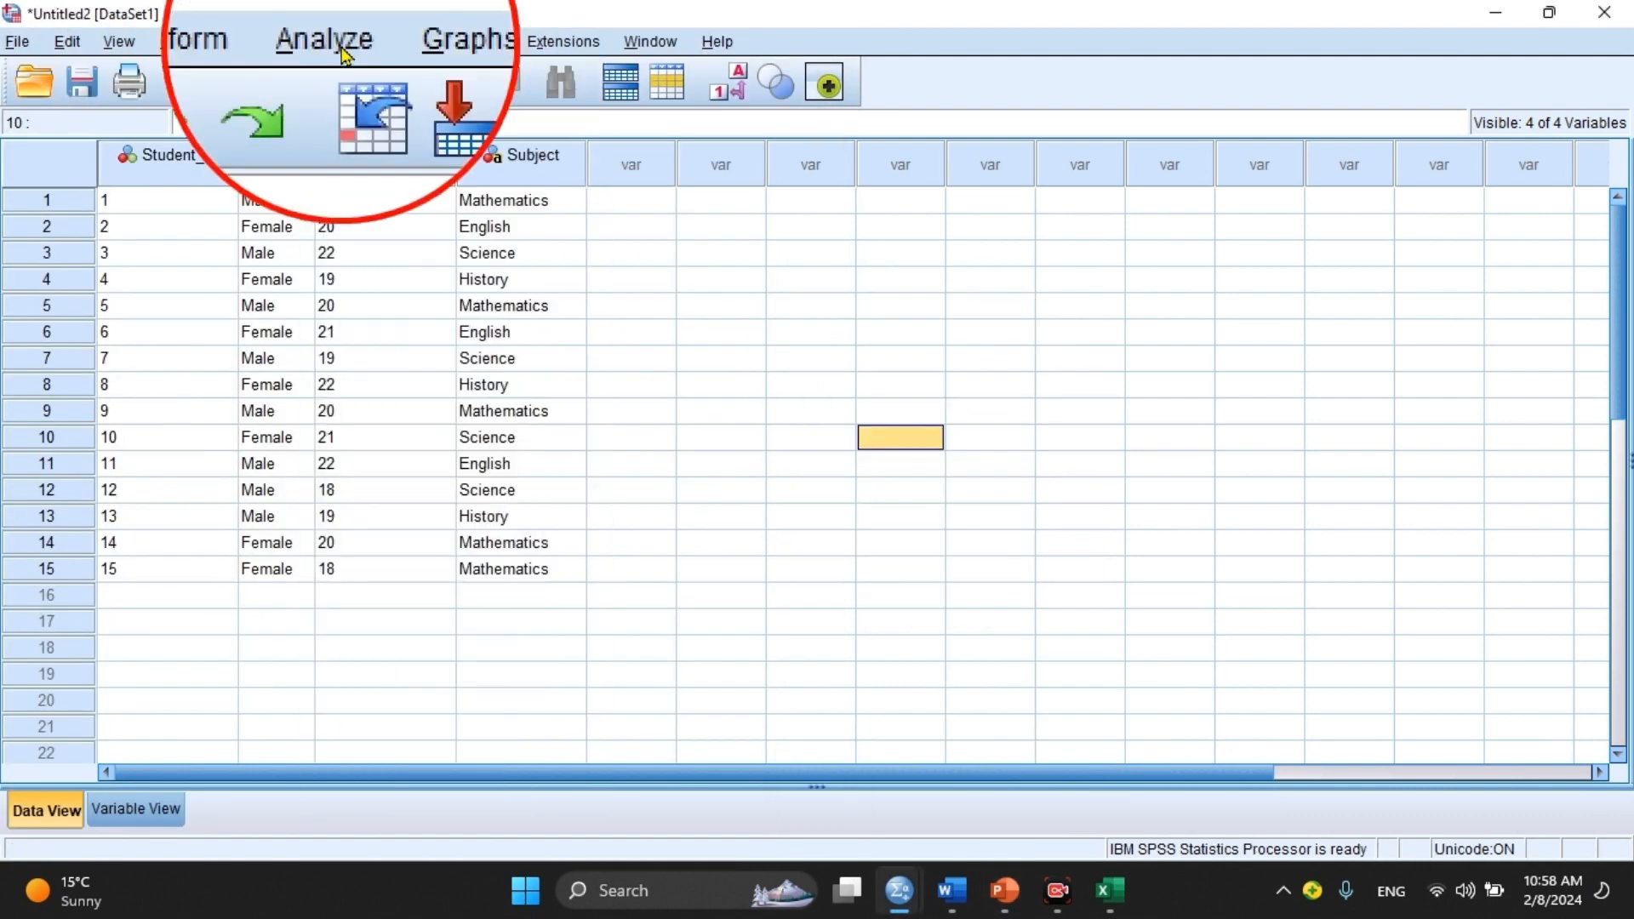
{"action": "left_click", "coordinate": [343, 44]}
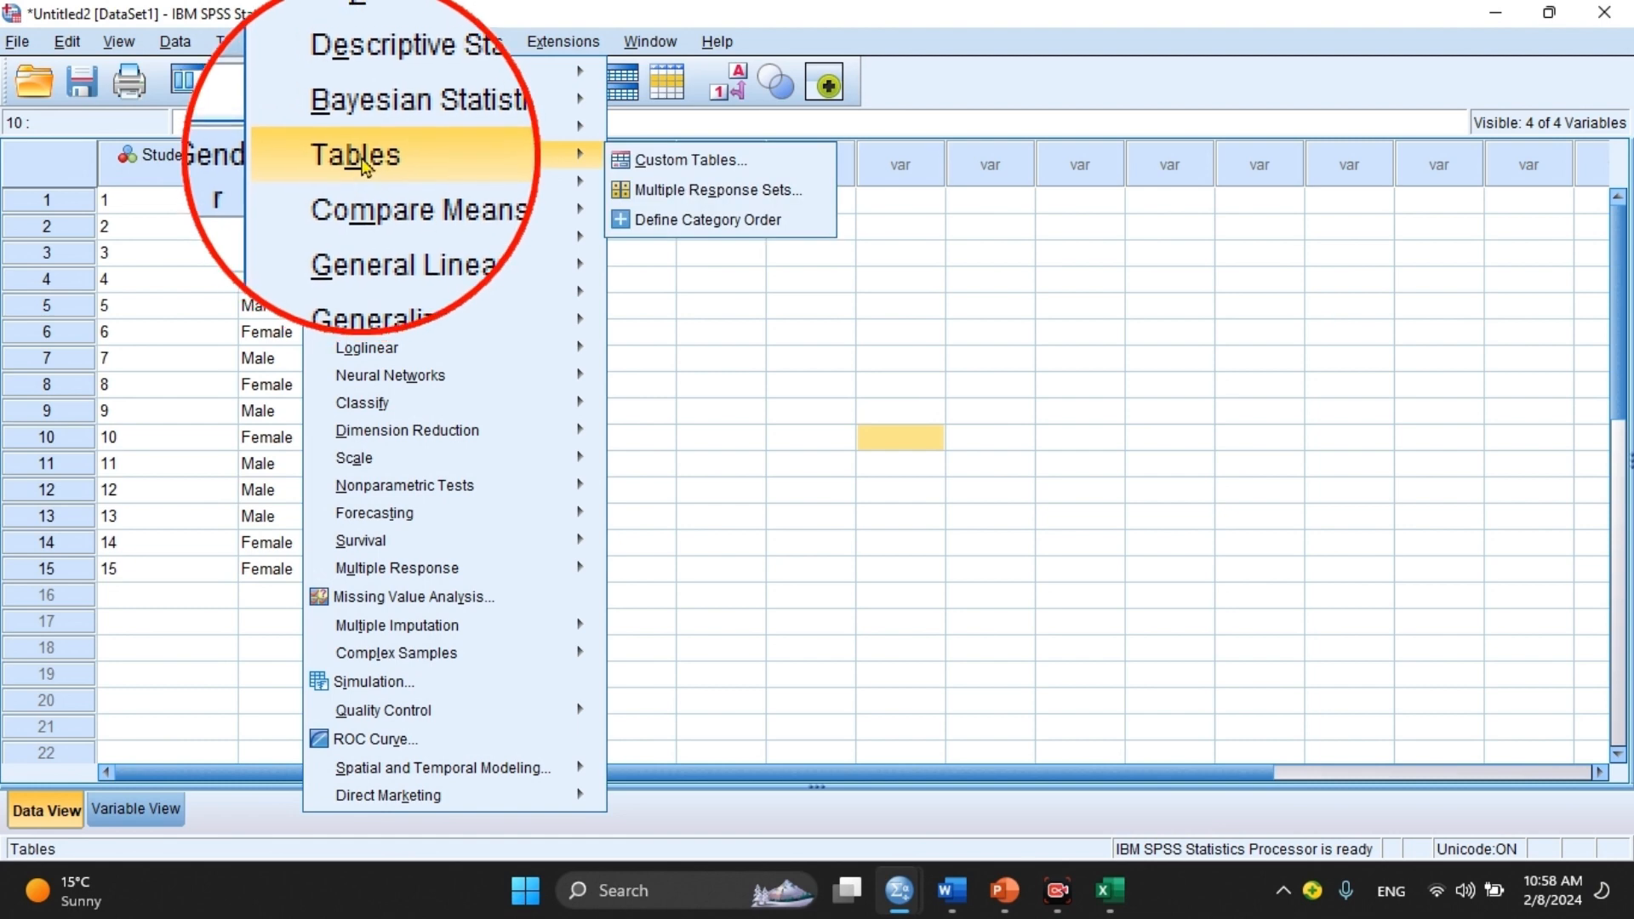
{"action": "mouse_move", "coordinate": [442, 182]}
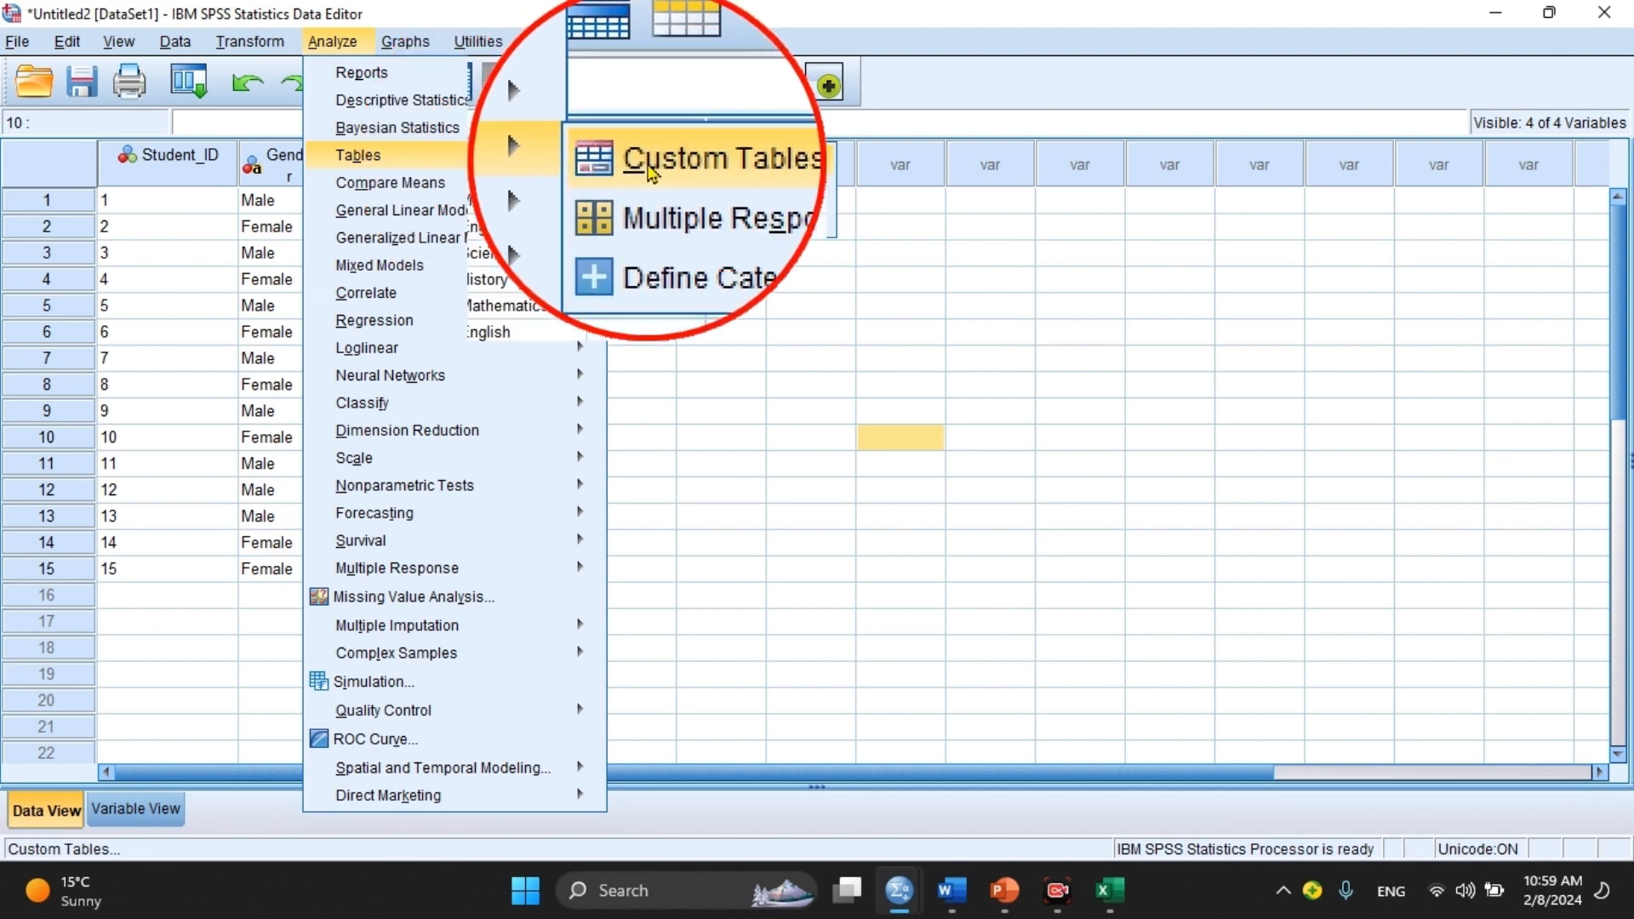
{"action": "left_click", "coordinate": [715, 161]}
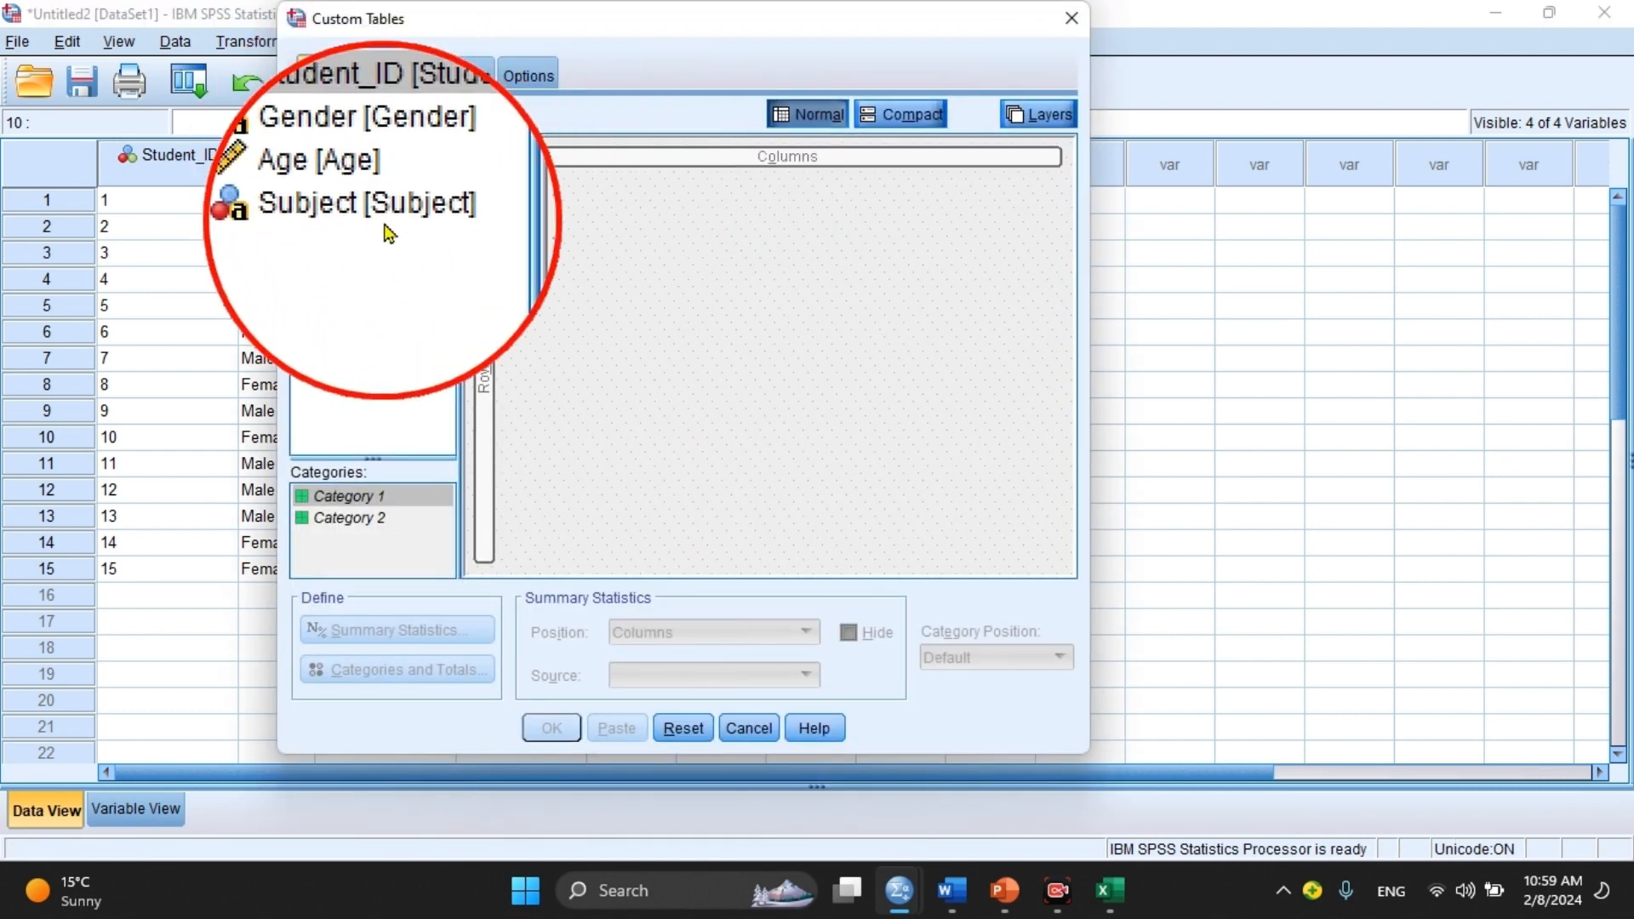
{"action": "left_click_drag", "start_coordinate": [331, 213], "coordinate": [482, 361]}
{"action": "left_click_drag", "start_coordinate": [349, 189], "coordinate": [770, 159]}
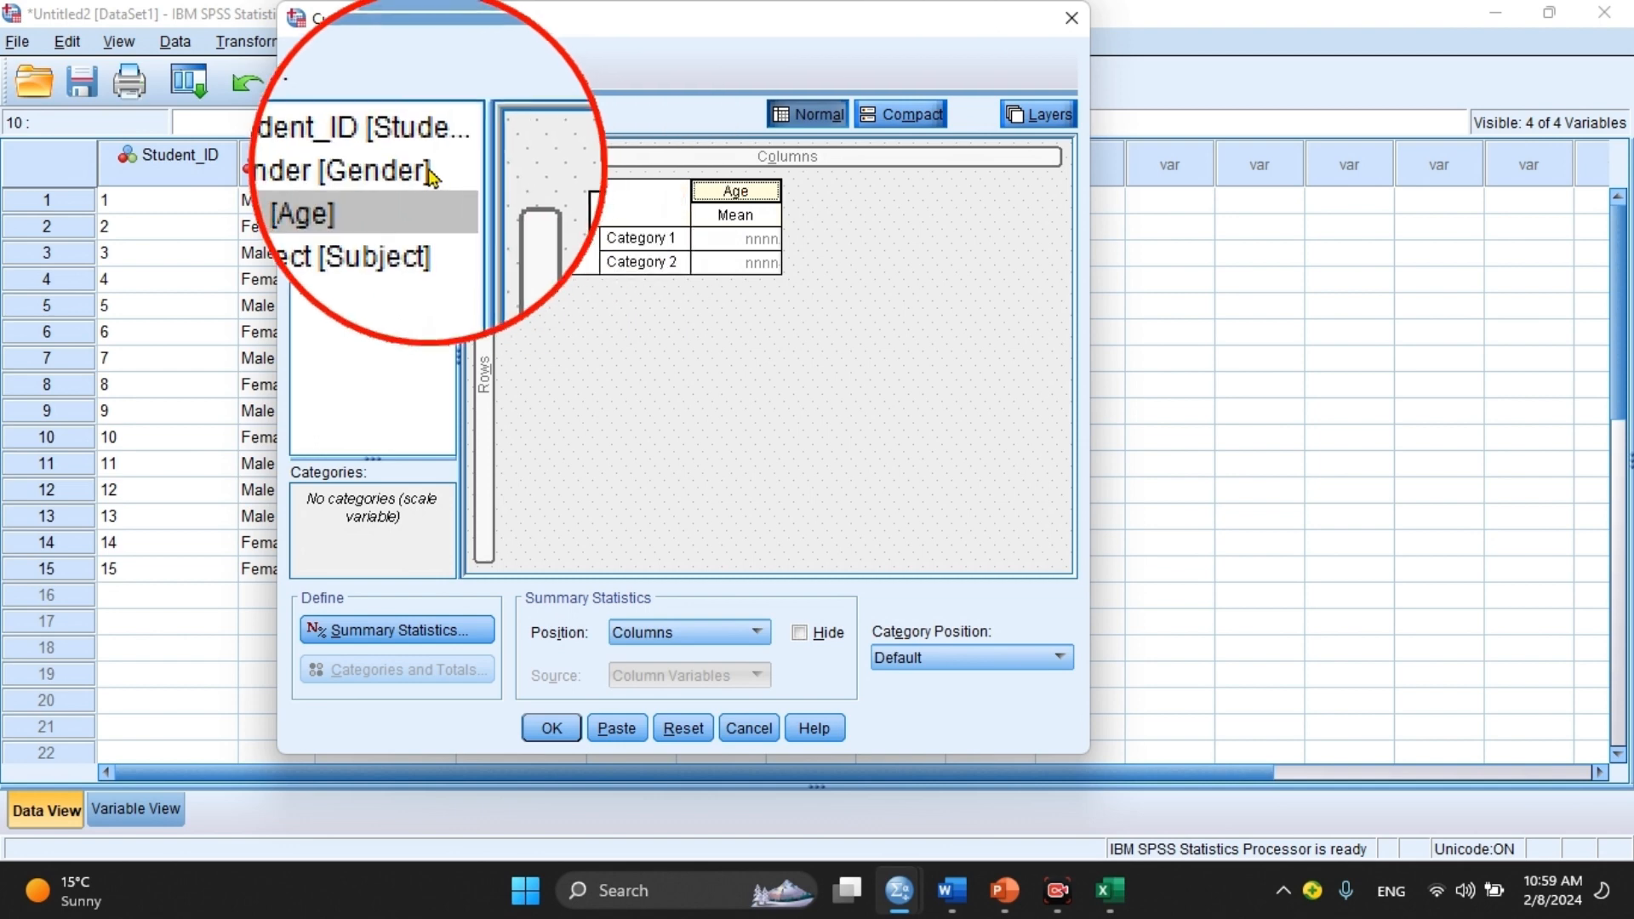
Add Gender before Age in the table's columns, nest Subject under Student_ID in the rows, and generate the custom table.
{"action": "left_click_drag", "start_coordinate": [390, 170], "coordinate": [709, 193]}
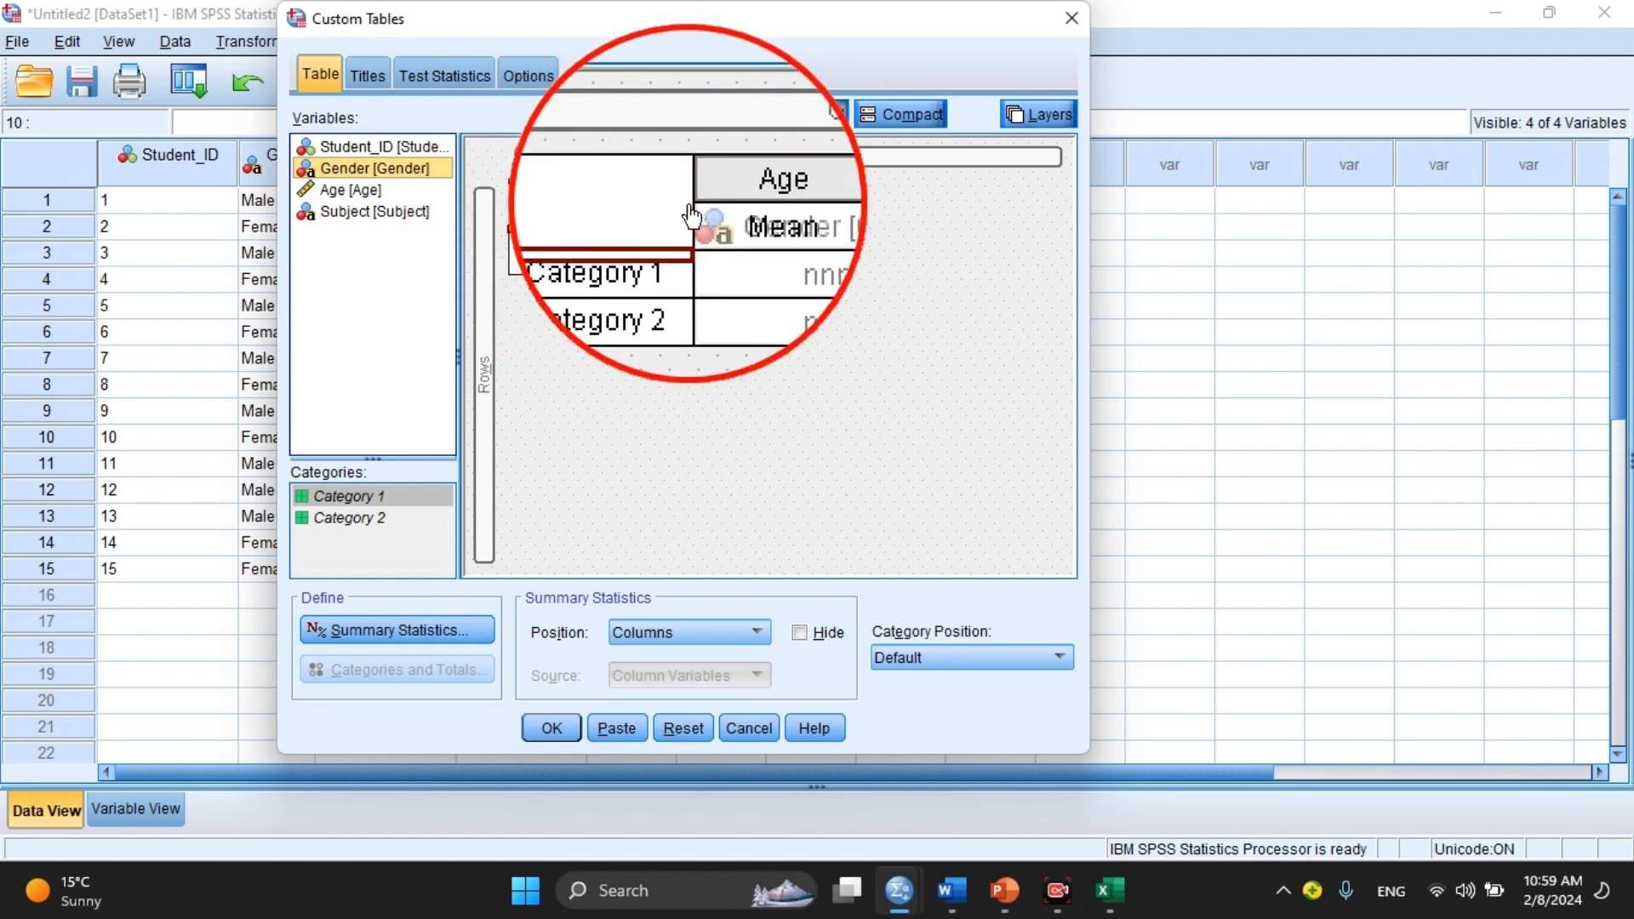
{"action": "left_click_drag", "start_coordinate": [696, 221], "coordinate": [694, 218]}
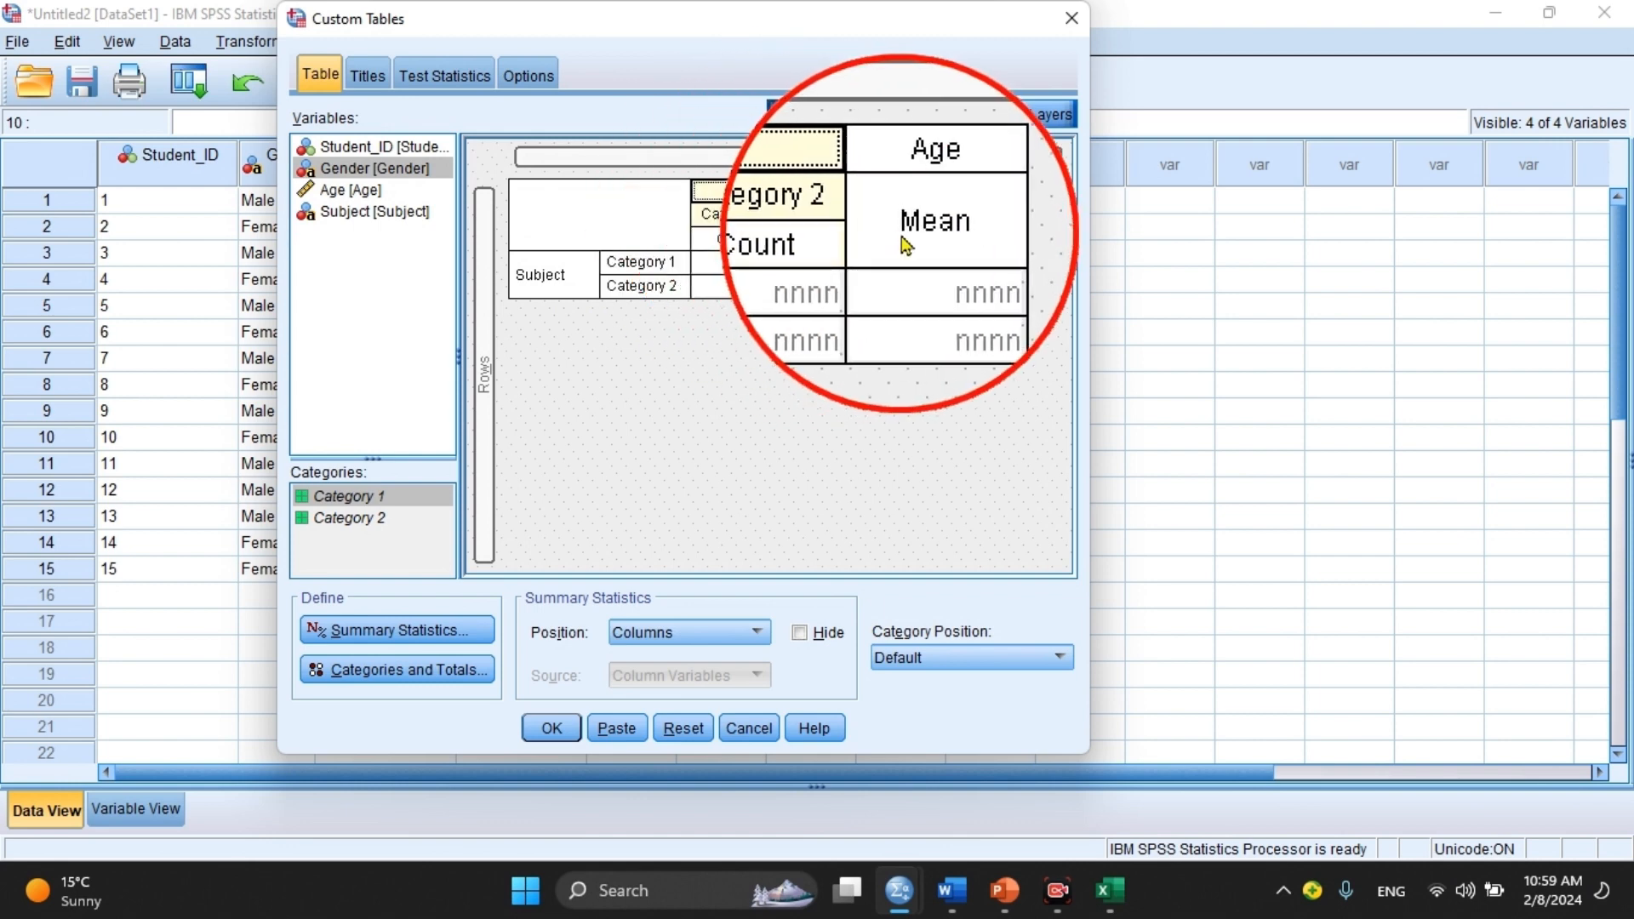
{"action": "left_click_drag", "start_coordinate": [340, 146], "coordinate": [485, 226]}
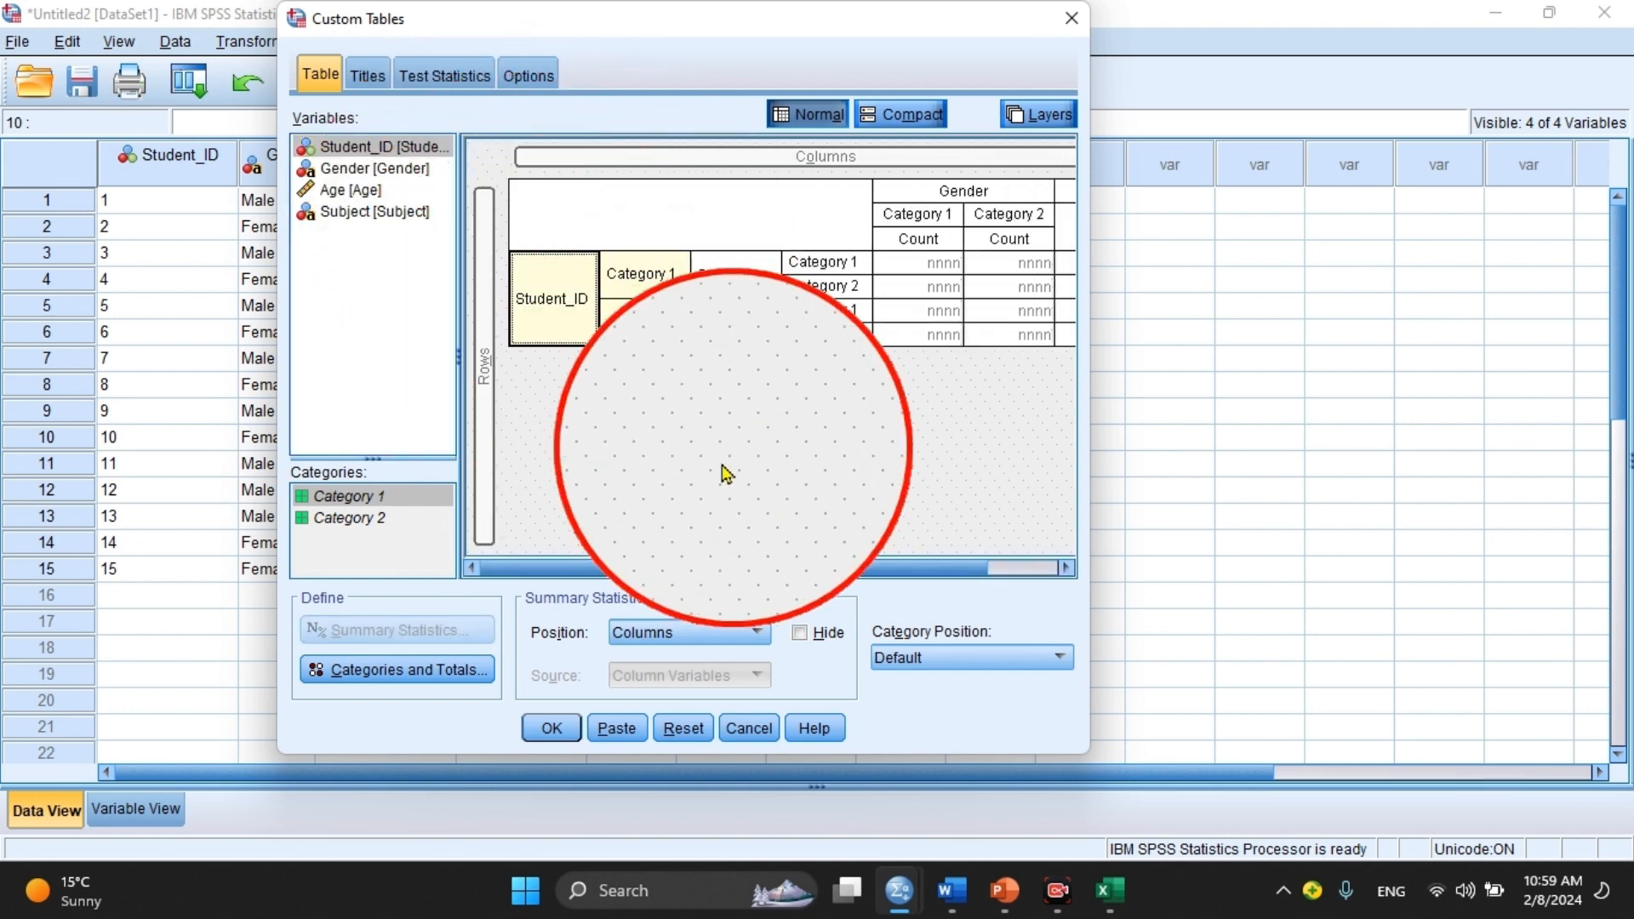
{"action": "left_click", "coordinate": [551, 727]}
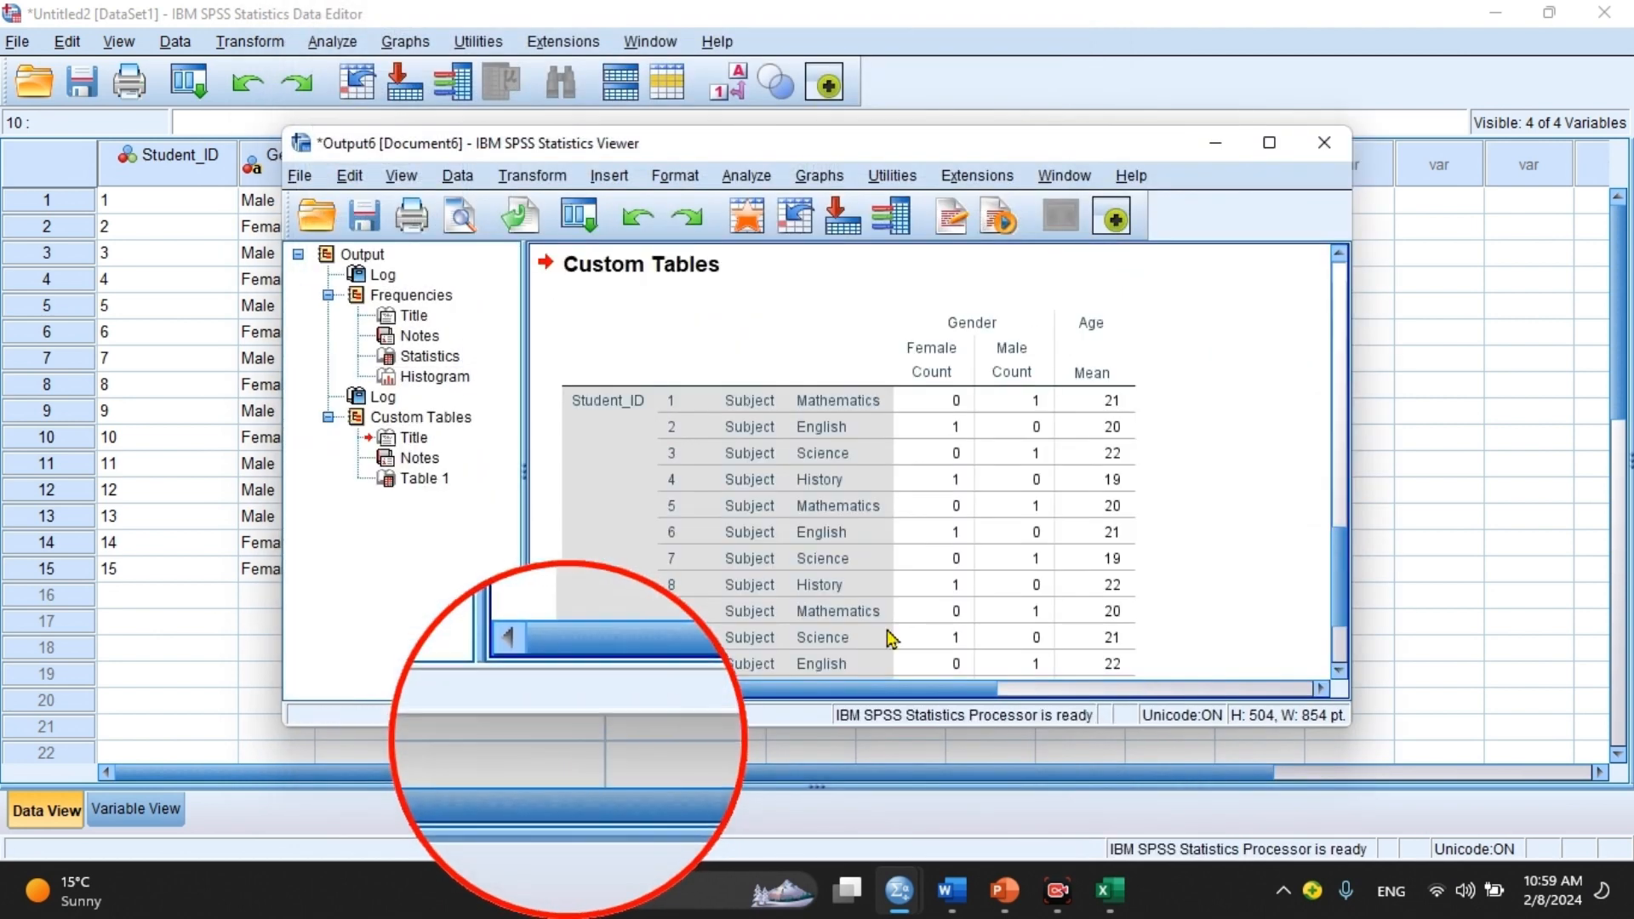
Examine the custom table of Student_ID and Subject by Gender counts and mean Age in the output.
{"action": "left_click", "coordinate": [1152, 477]}
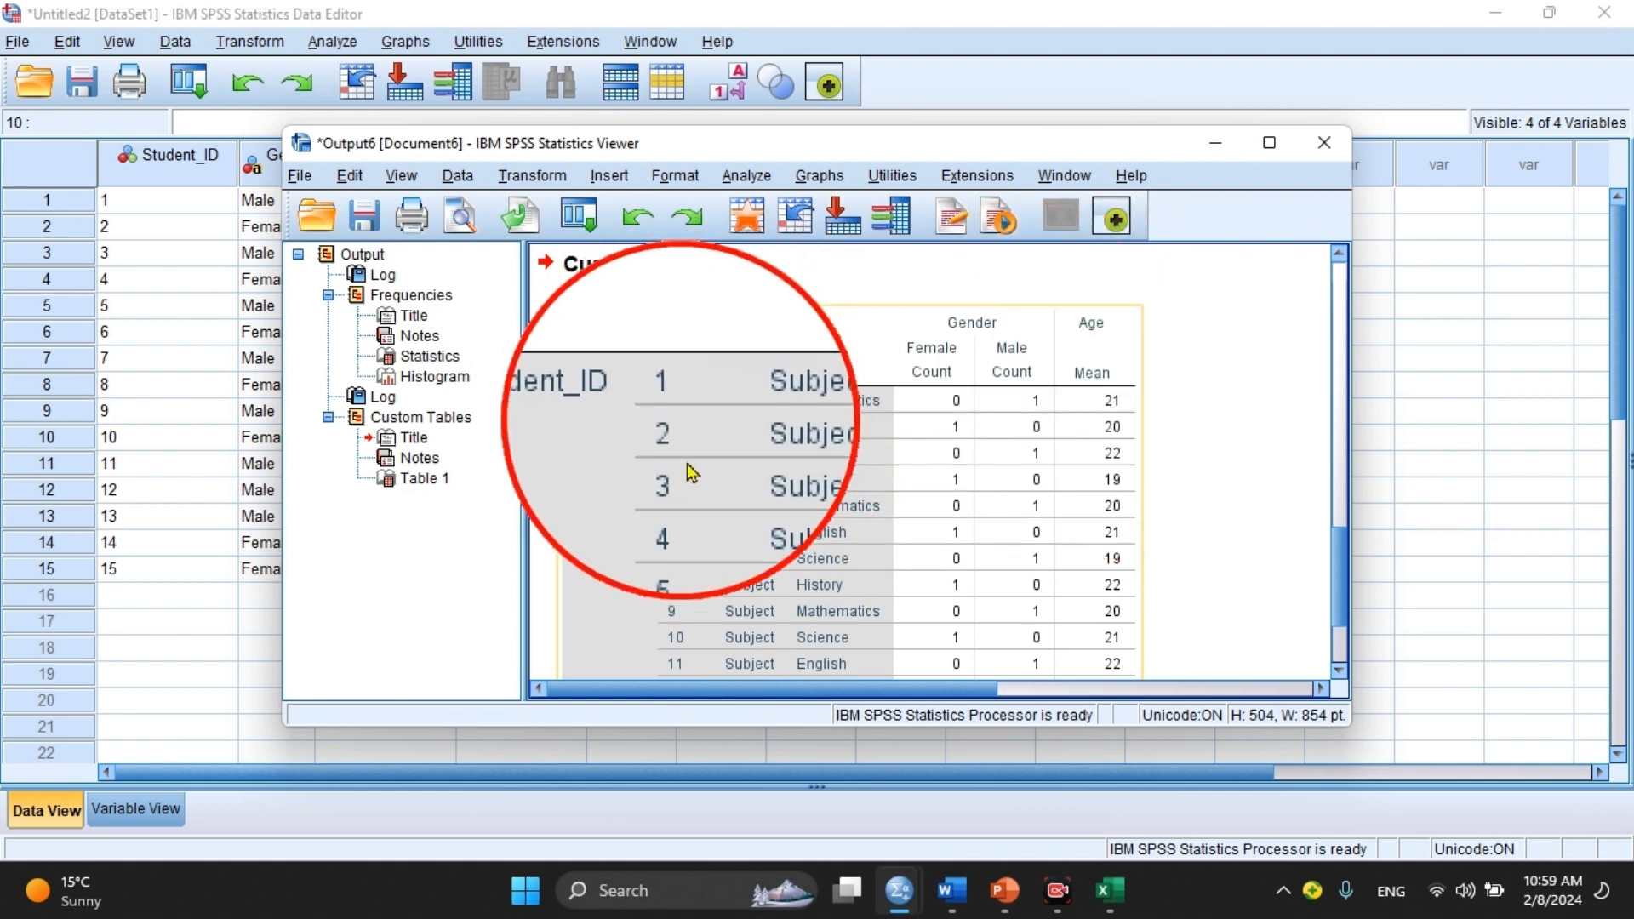
{"action": "left_click", "coordinate": [1337, 654]}
{"action": "left_click_drag", "start_coordinate": [1338, 659], "coordinate": [1143, 509]}
{"action": "mouse_move", "coordinate": [1334, 589]}
{"action": "left_mouse_down"}
{"action": "mouse_move", "coordinate": [1339, 656]}
{"action": "mouse_move", "coordinate": [1342, 548]}
{"action": "mouse_move", "coordinate": [1342, 565]}
{"action": "left_mouse_up"}
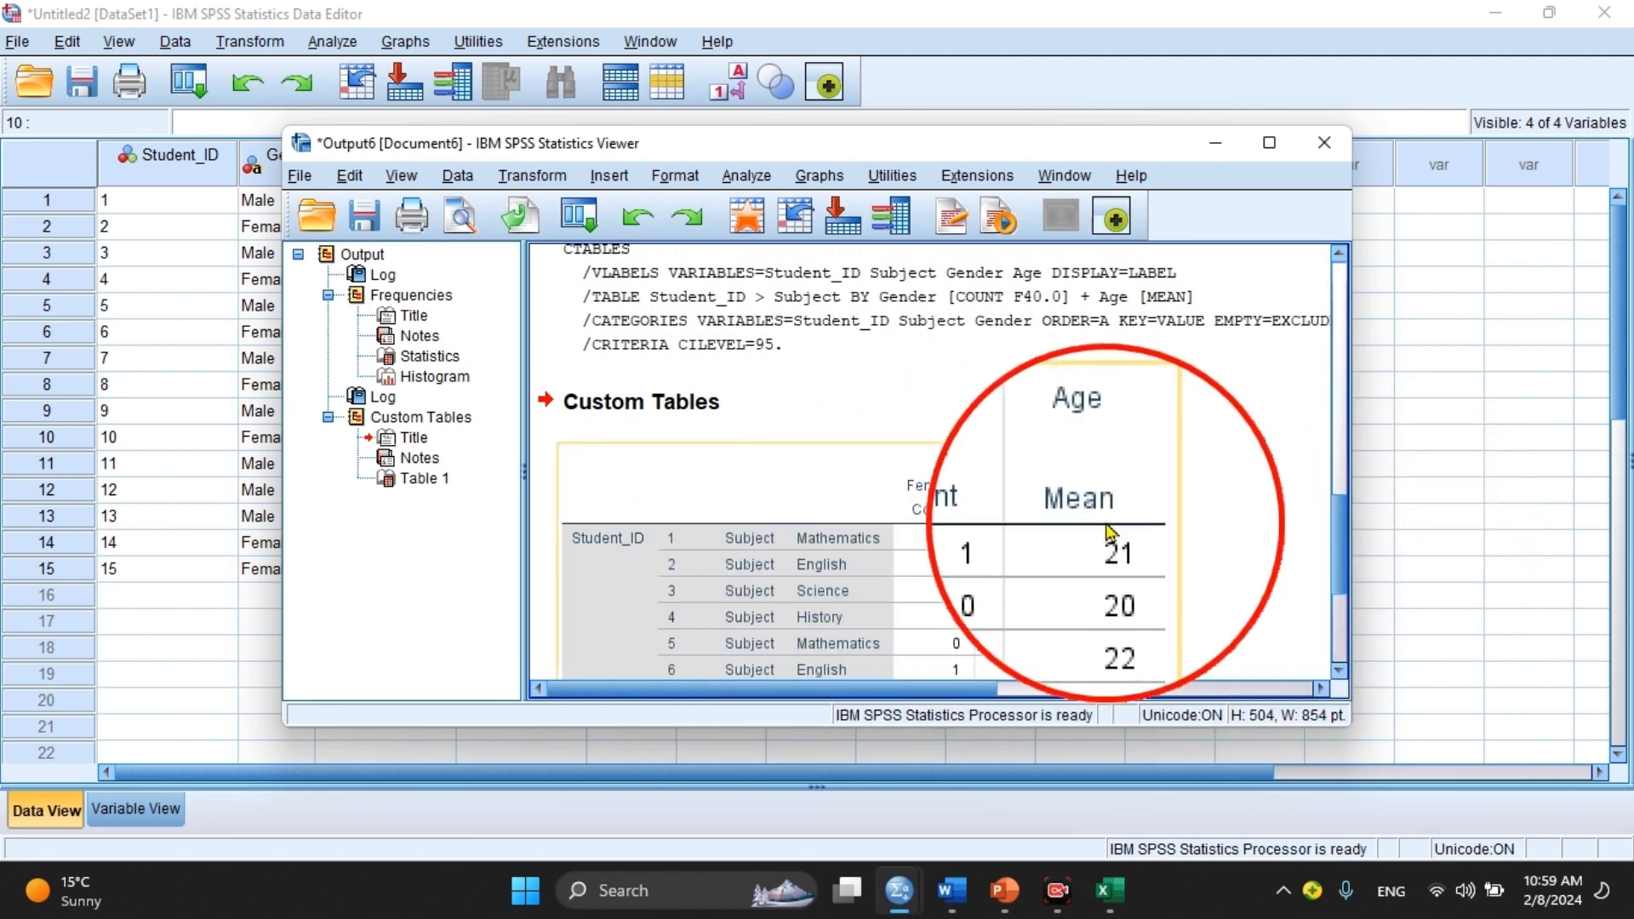
{"action": "scroll", "coordinate": [1325, 642], "scroll_direction": "down", "scroll_amount": 3}
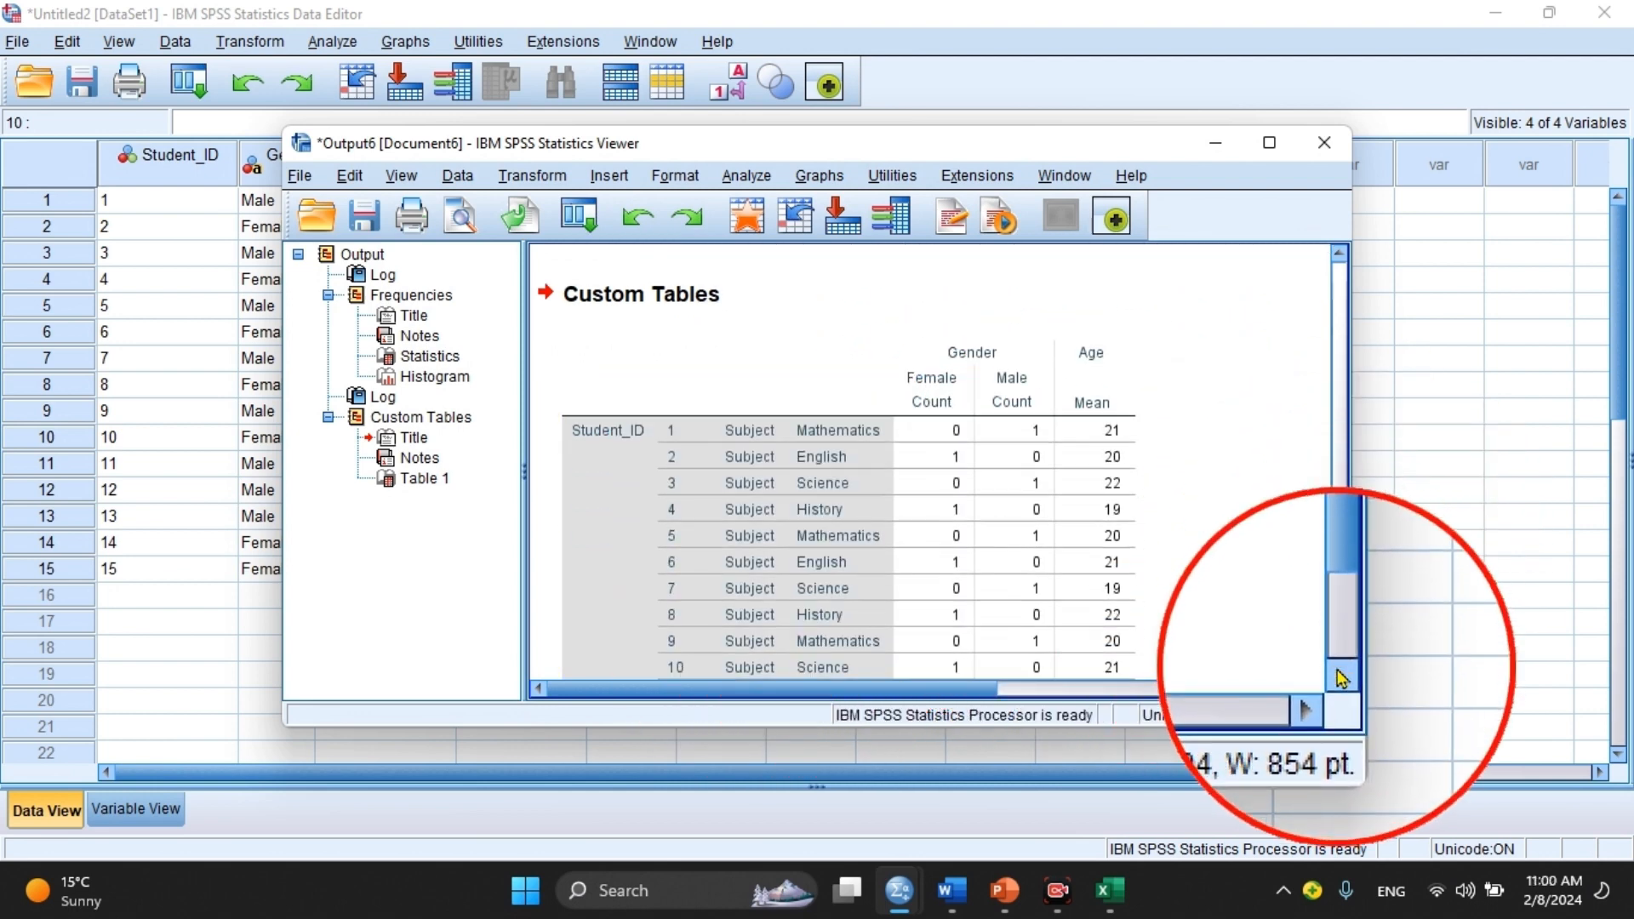